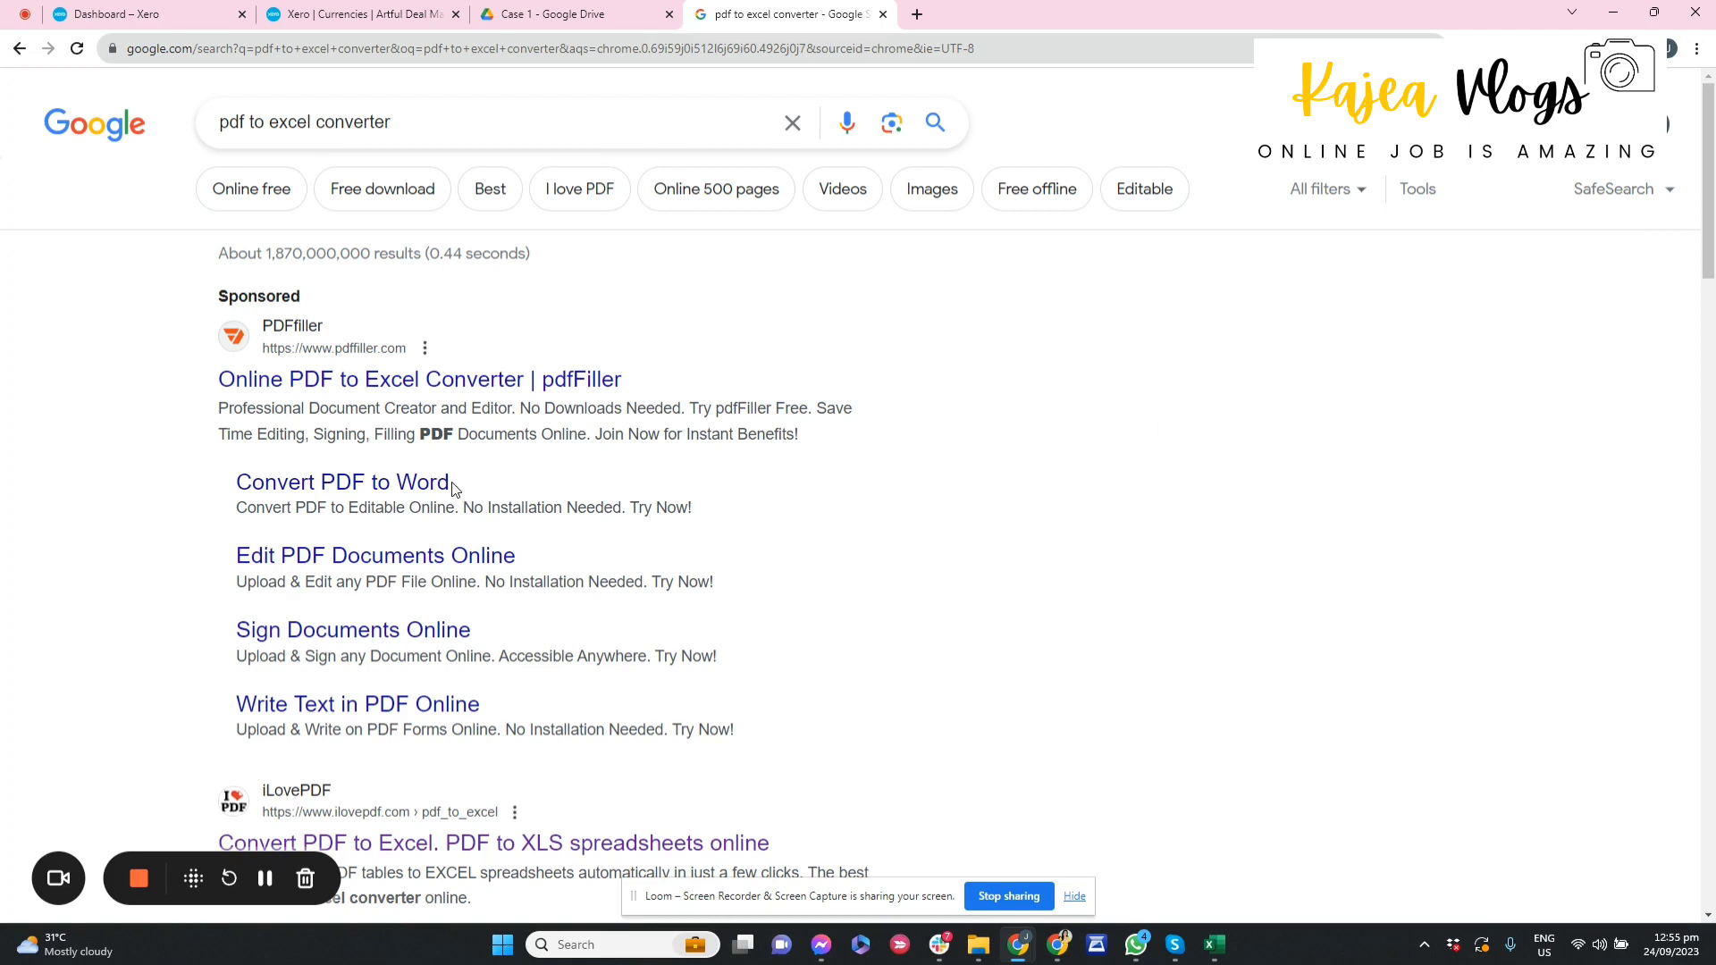
# Step: View the card statement's account activity, switch to the blank Sheet2 of Book1 in Excel, and zoom the sheet to 170%
pyautogui.click(532, 22)
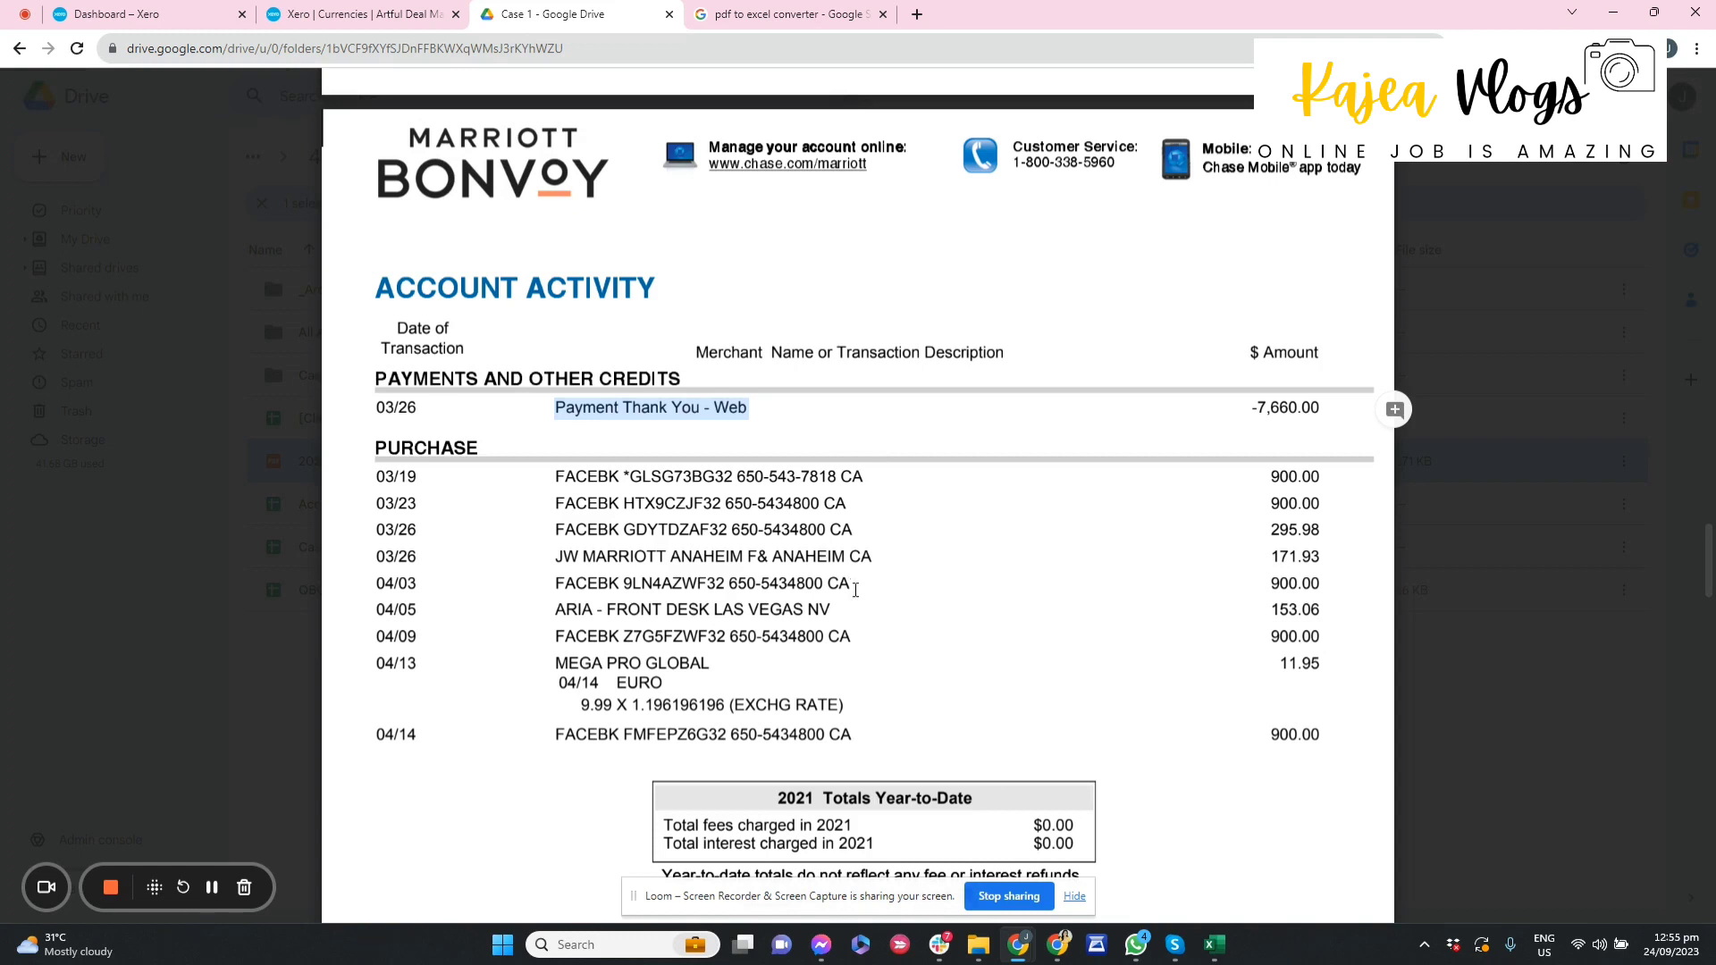
pyautogui.click(1214, 944)
pyautogui.click(184, 890)
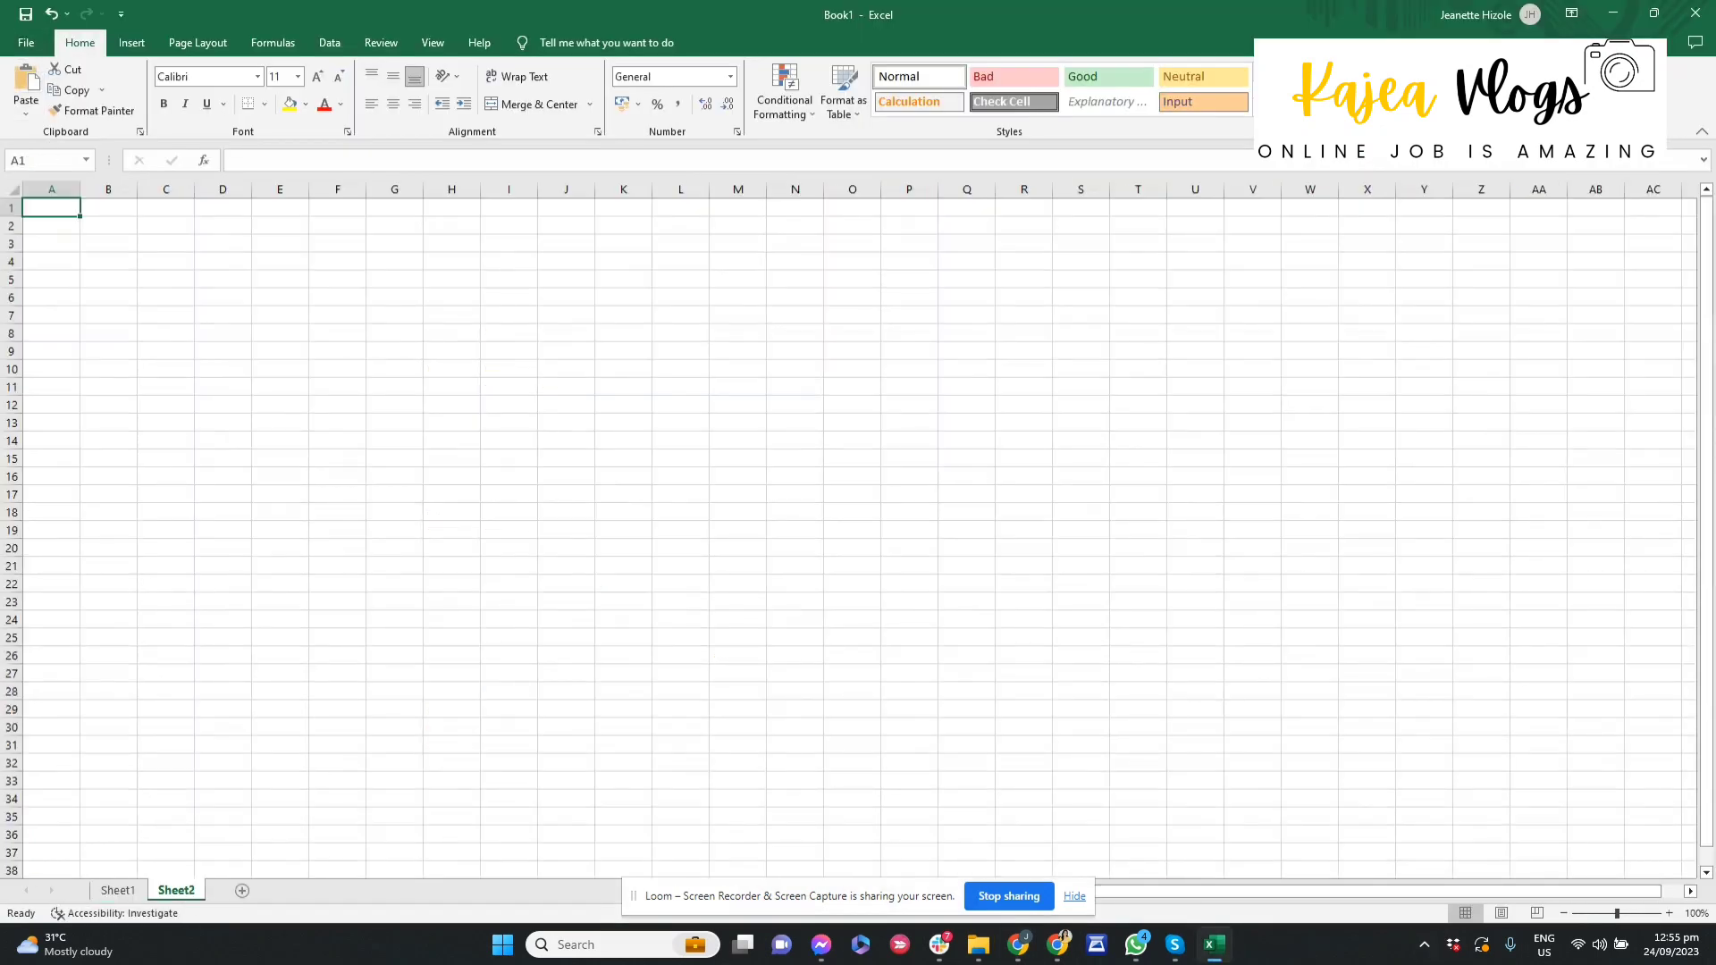
pyautogui.click(1668, 914)
pyautogui.click(1668, 913)
pyautogui.click(1668, 914)
pyautogui.click(1668, 914)
pyautogui.click(179, 227)
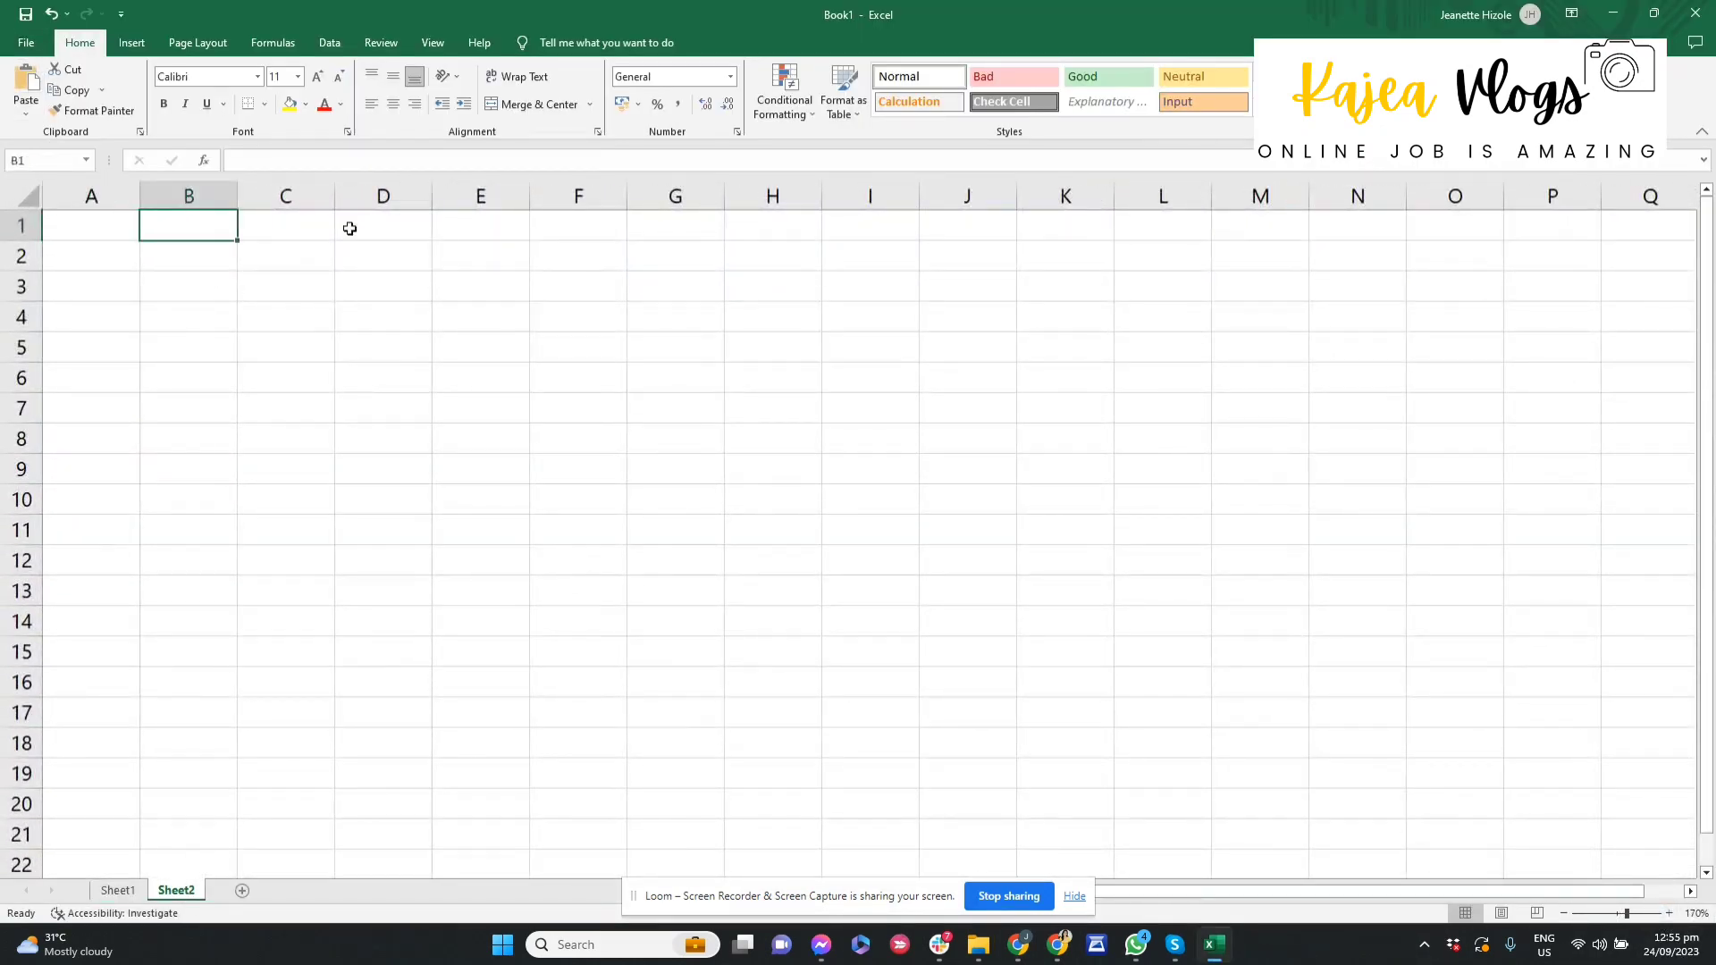
# Step: Enter the column headers Date, Description and Payee in cells B1 to D1, after checking the statement's layout
pyautogui.hotkey('alt', 'Tab')
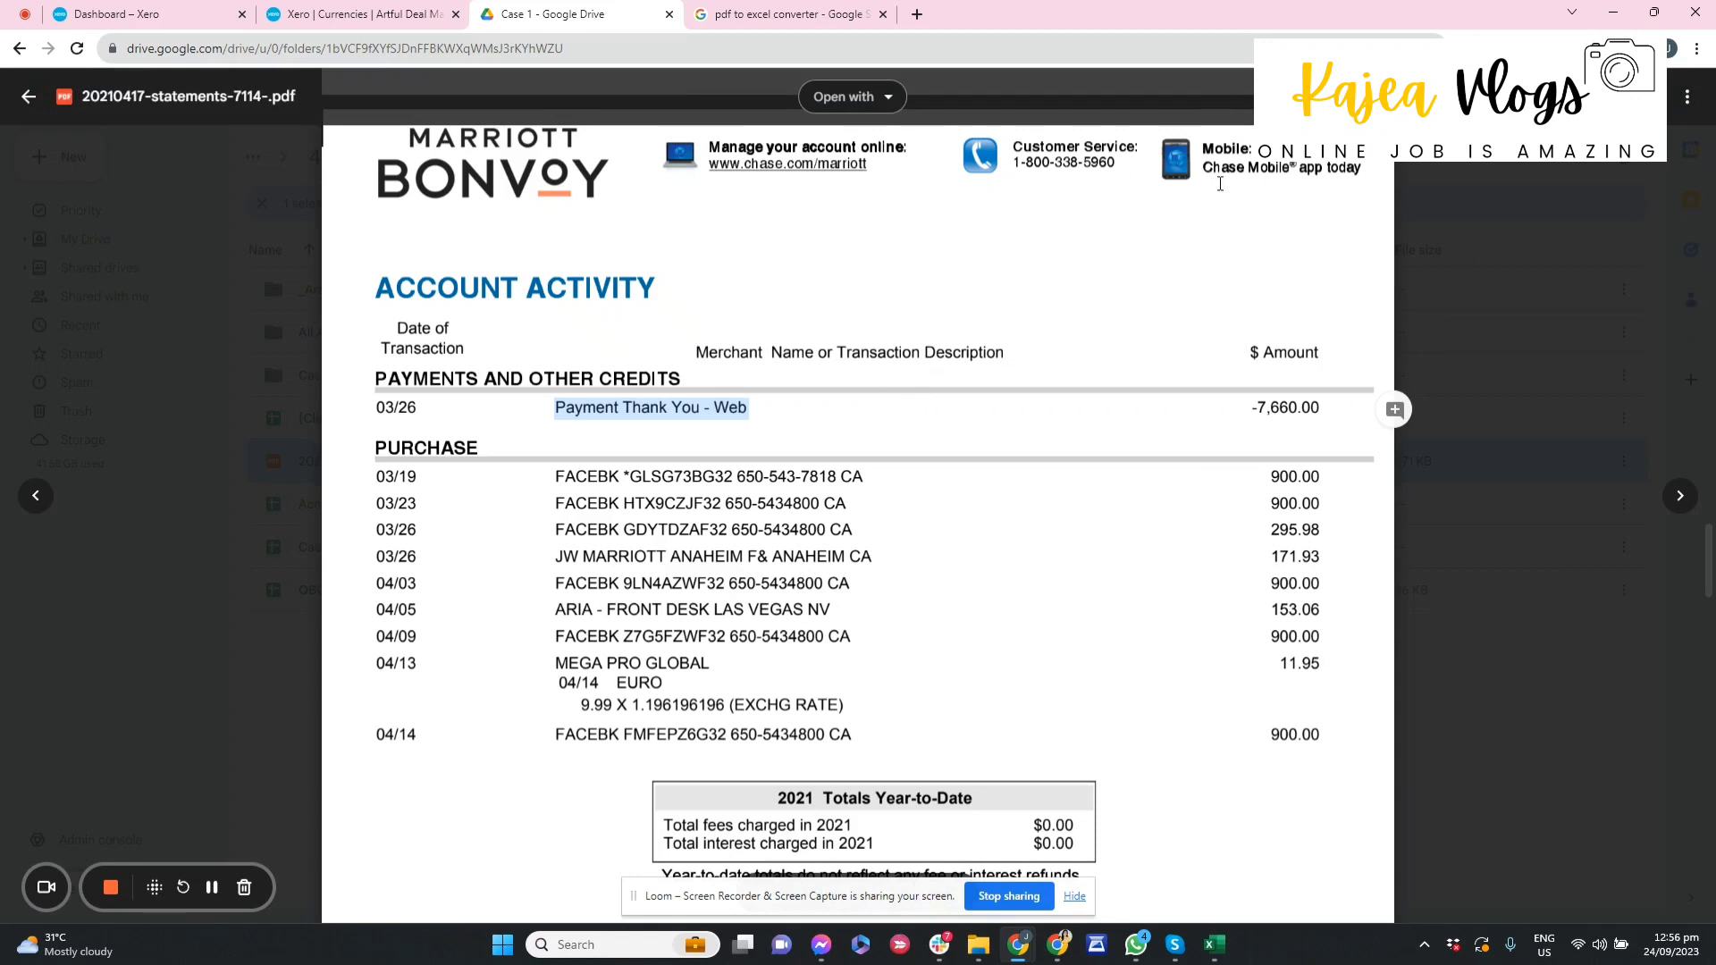
pyautogui.hotkey('alt', 'Tab')
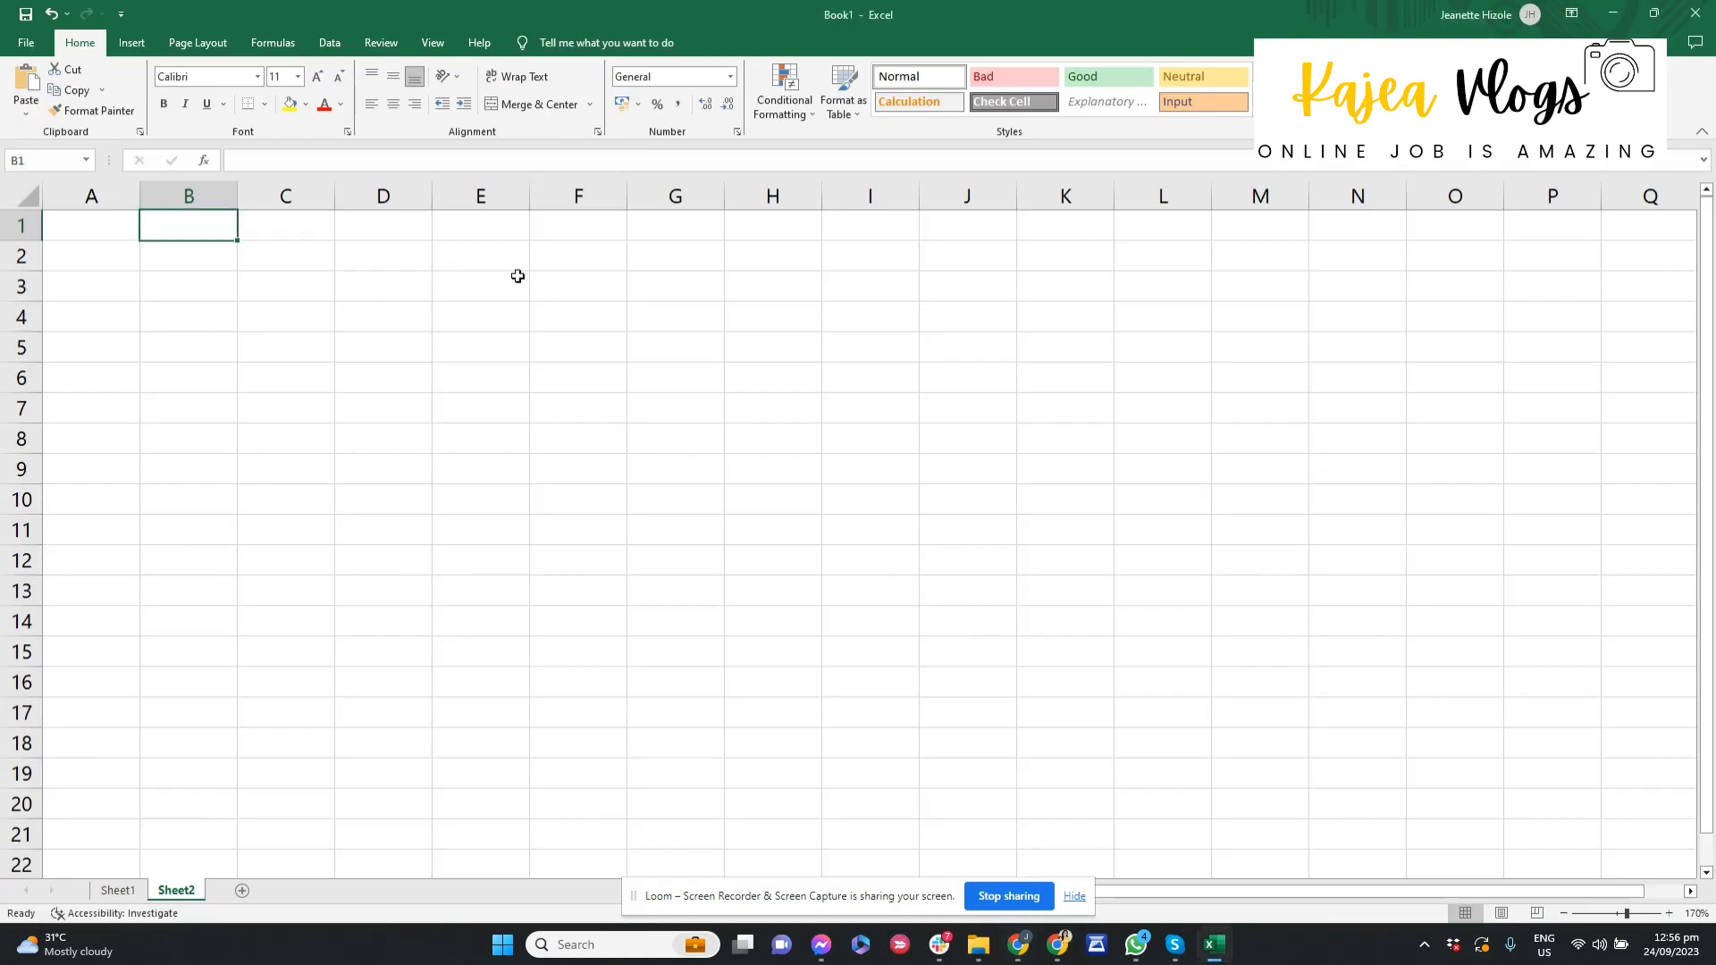
pyautogui.write('Date')
pyautogui.press('Tab')
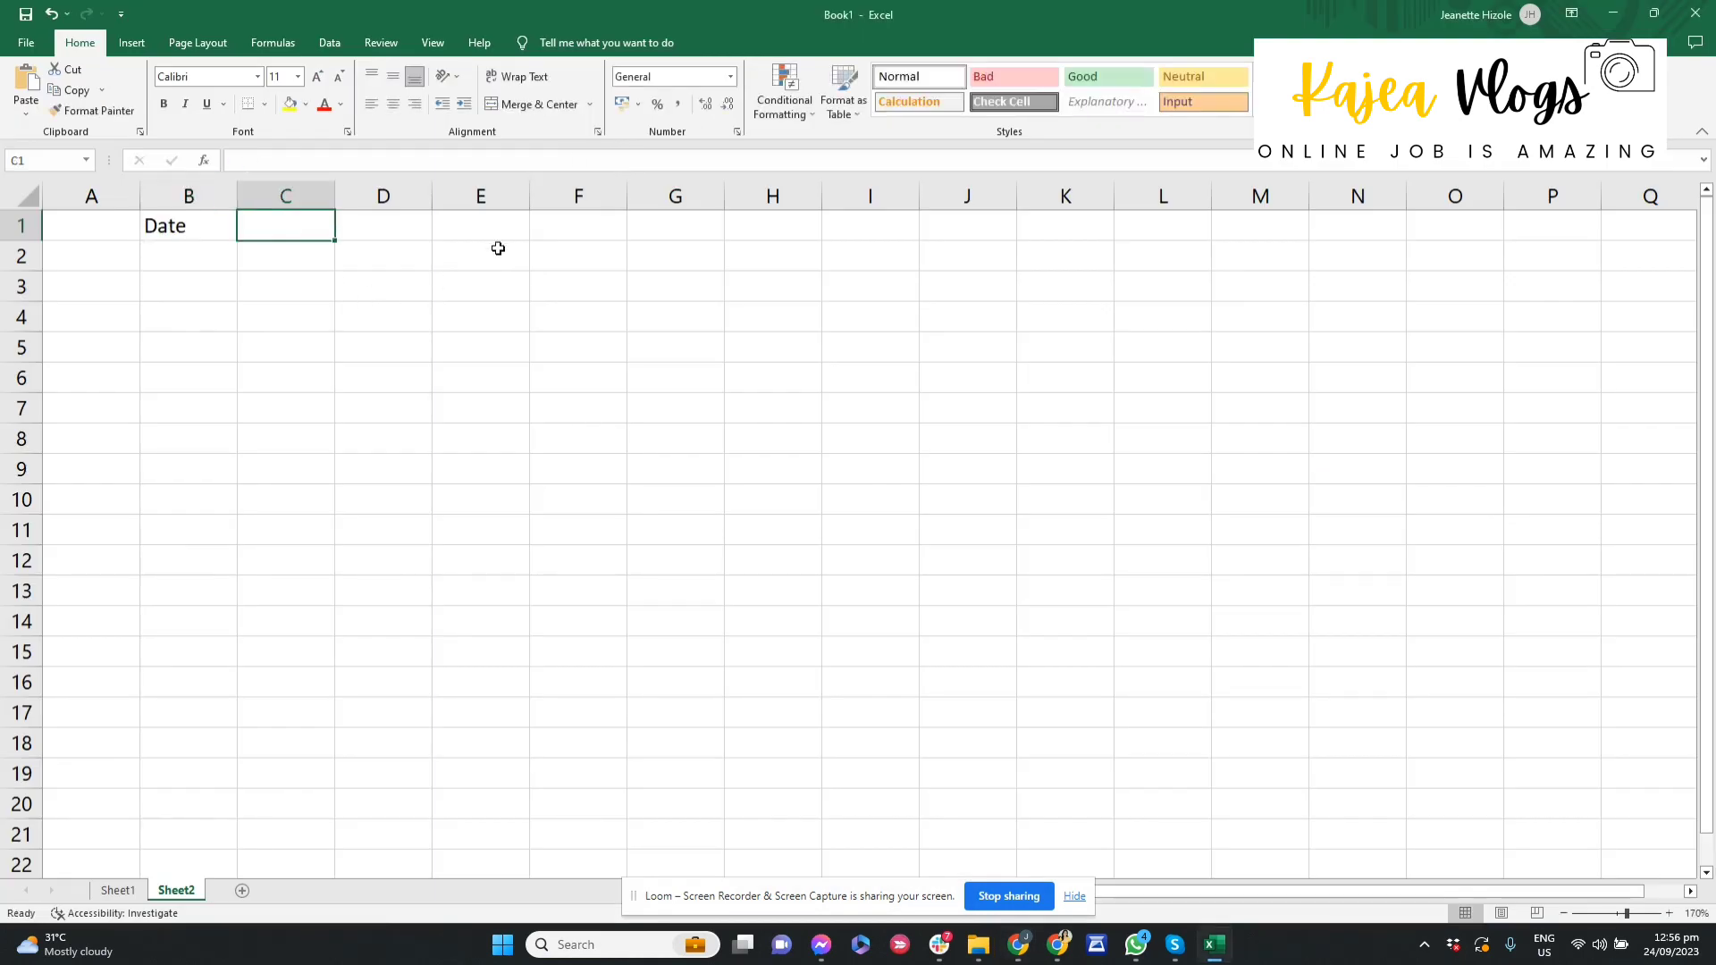
pyautogui.write('Description')
pyautogui.press('Tab')
pyautogui.write('Payee')
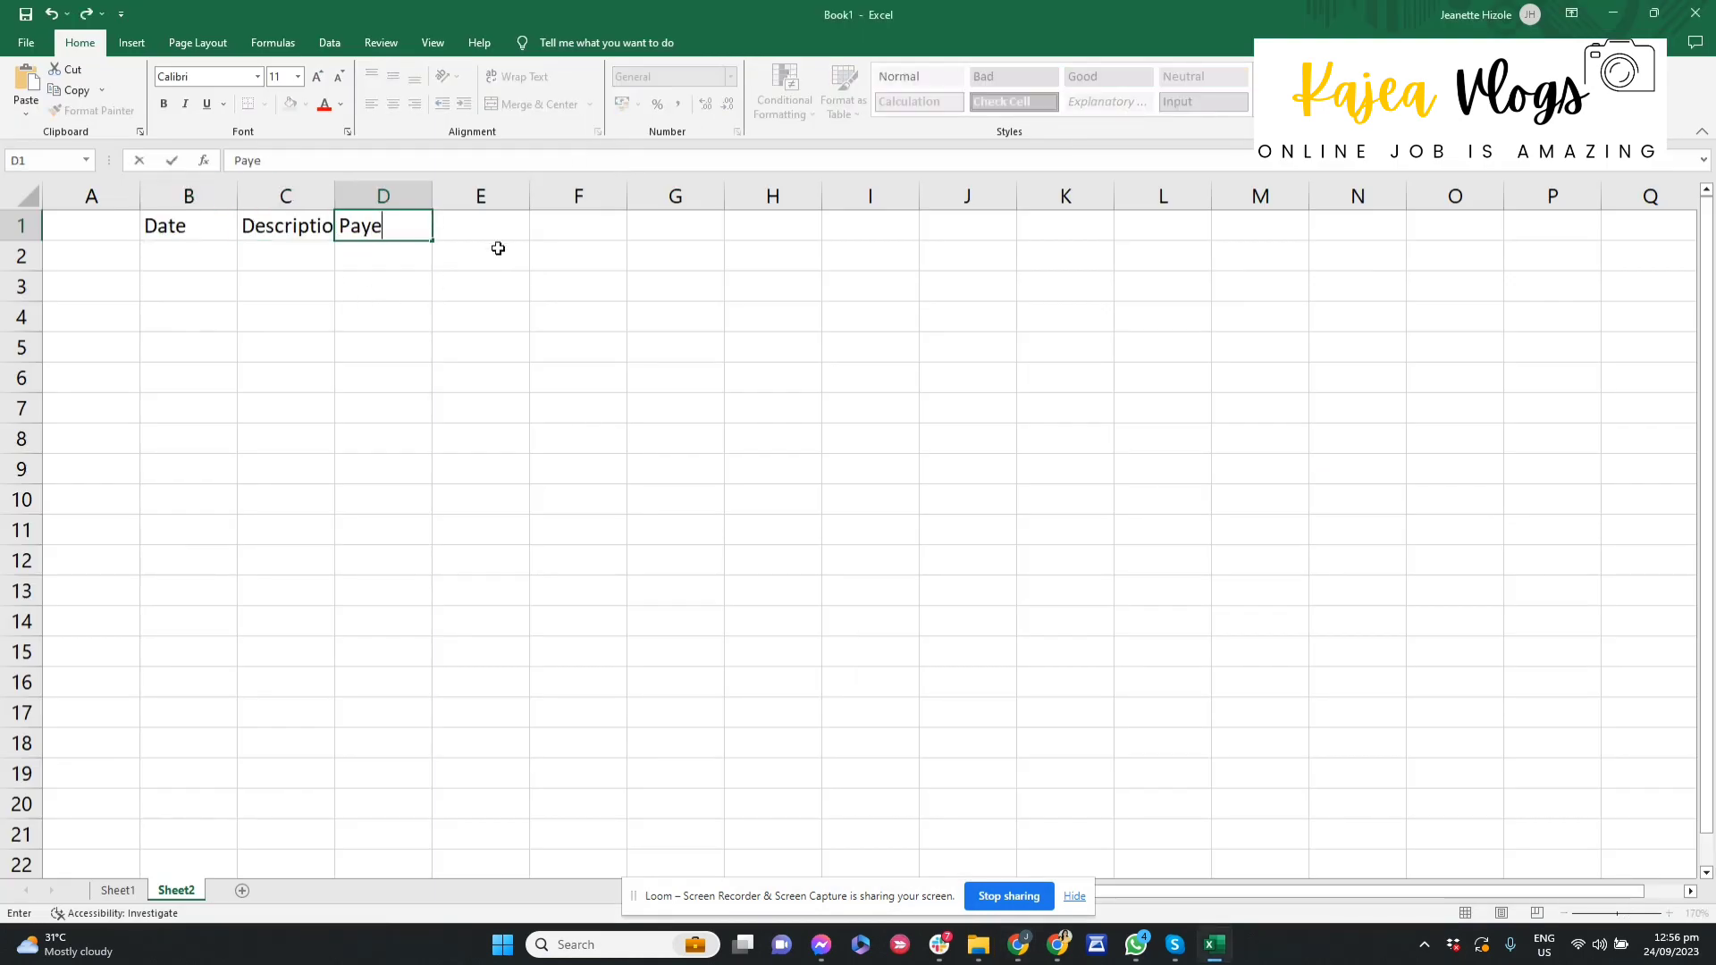
pyautogui.press('Return')
# Step: Enter the column headers Reference and Amount in cells E1 and F1
pyautogui.press('Up')
pyautogui.press('Right')
pyautogui.press('Right')
pyautogui.write('Reference')
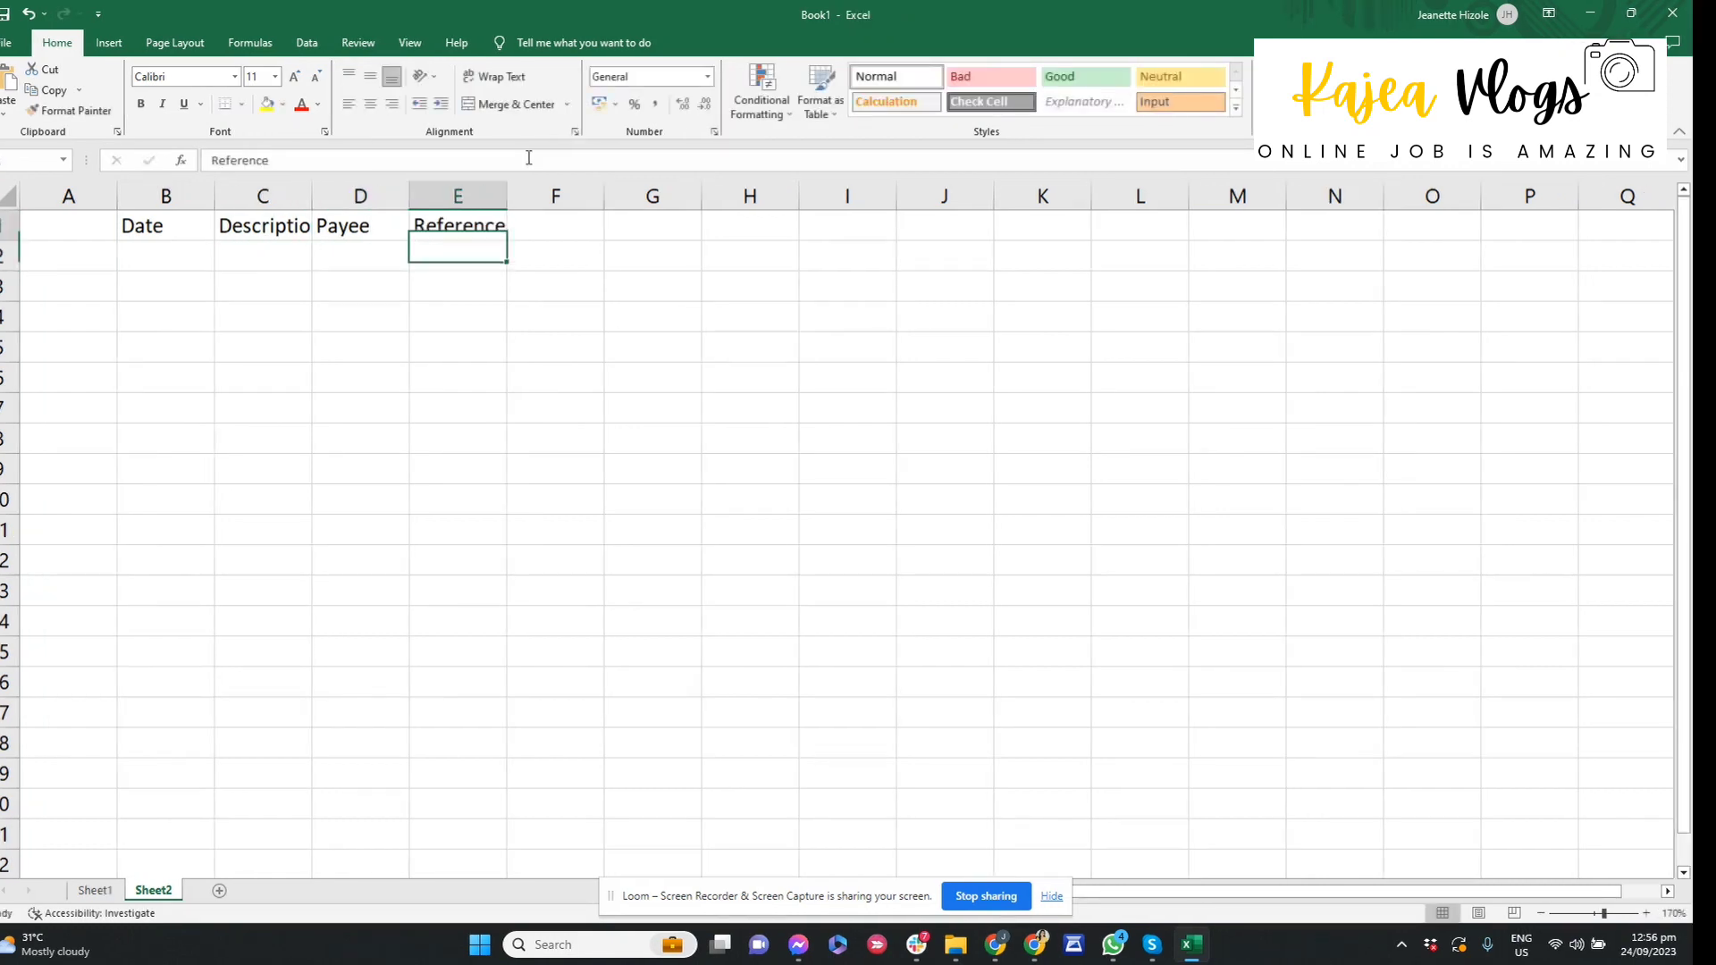
pyautogui.press('Tab')
pyautogui.write('Amount')
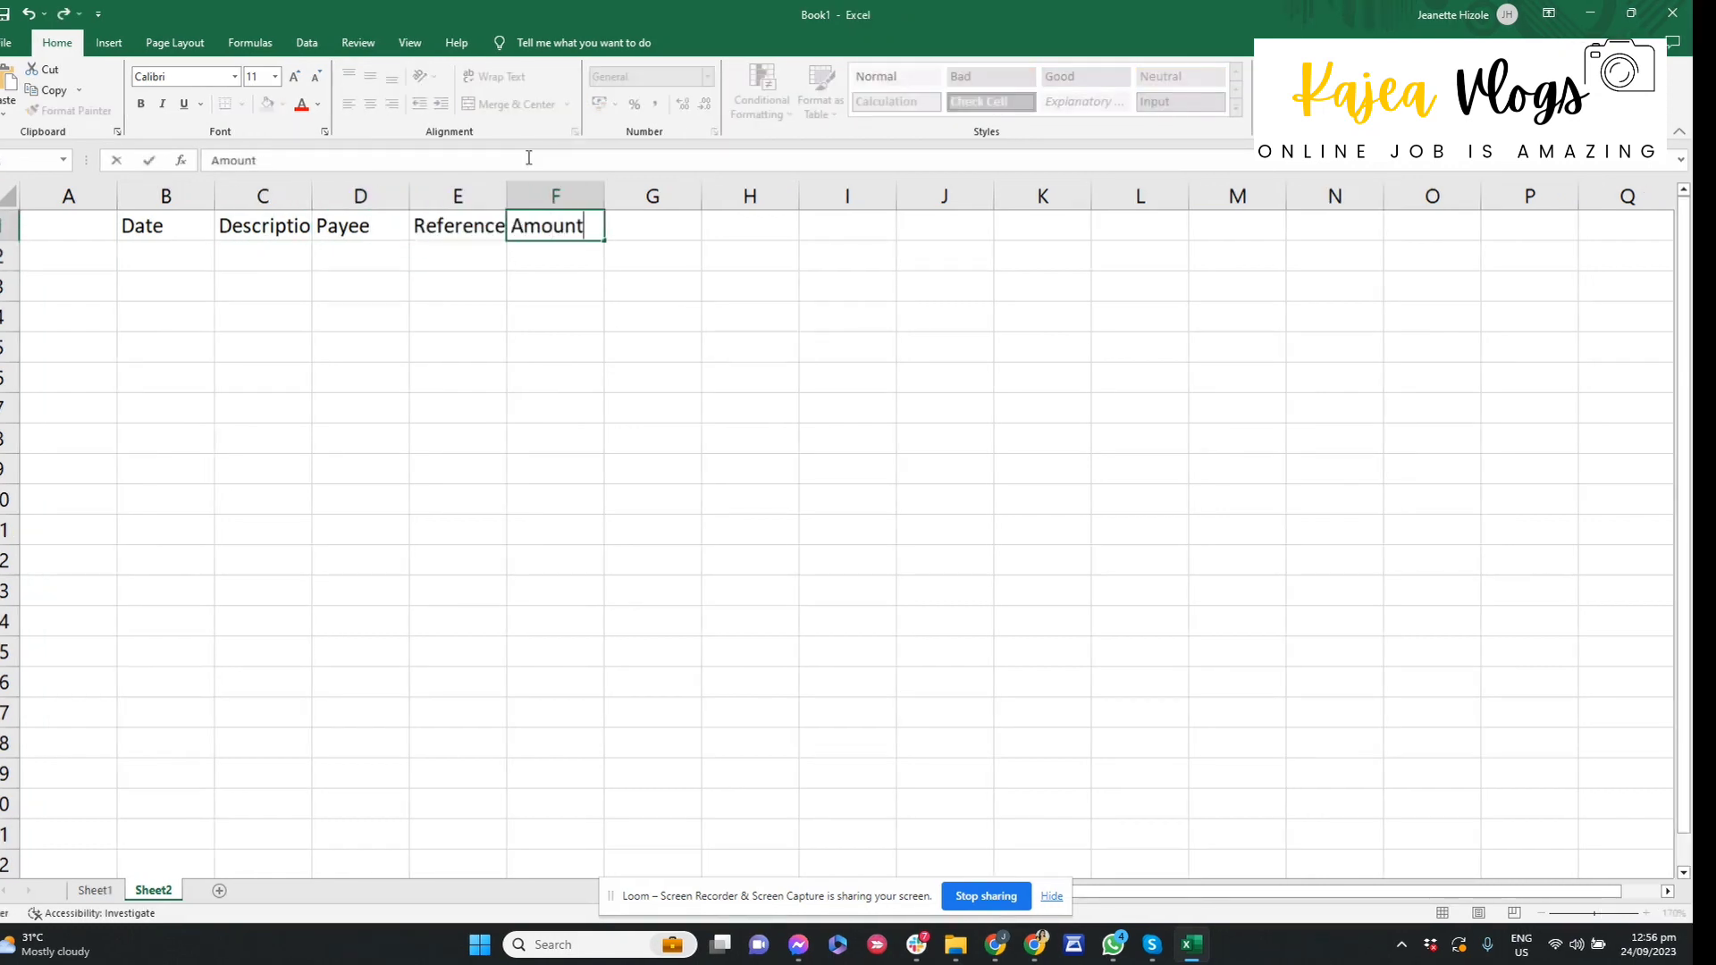
pyautogui.press('Return')
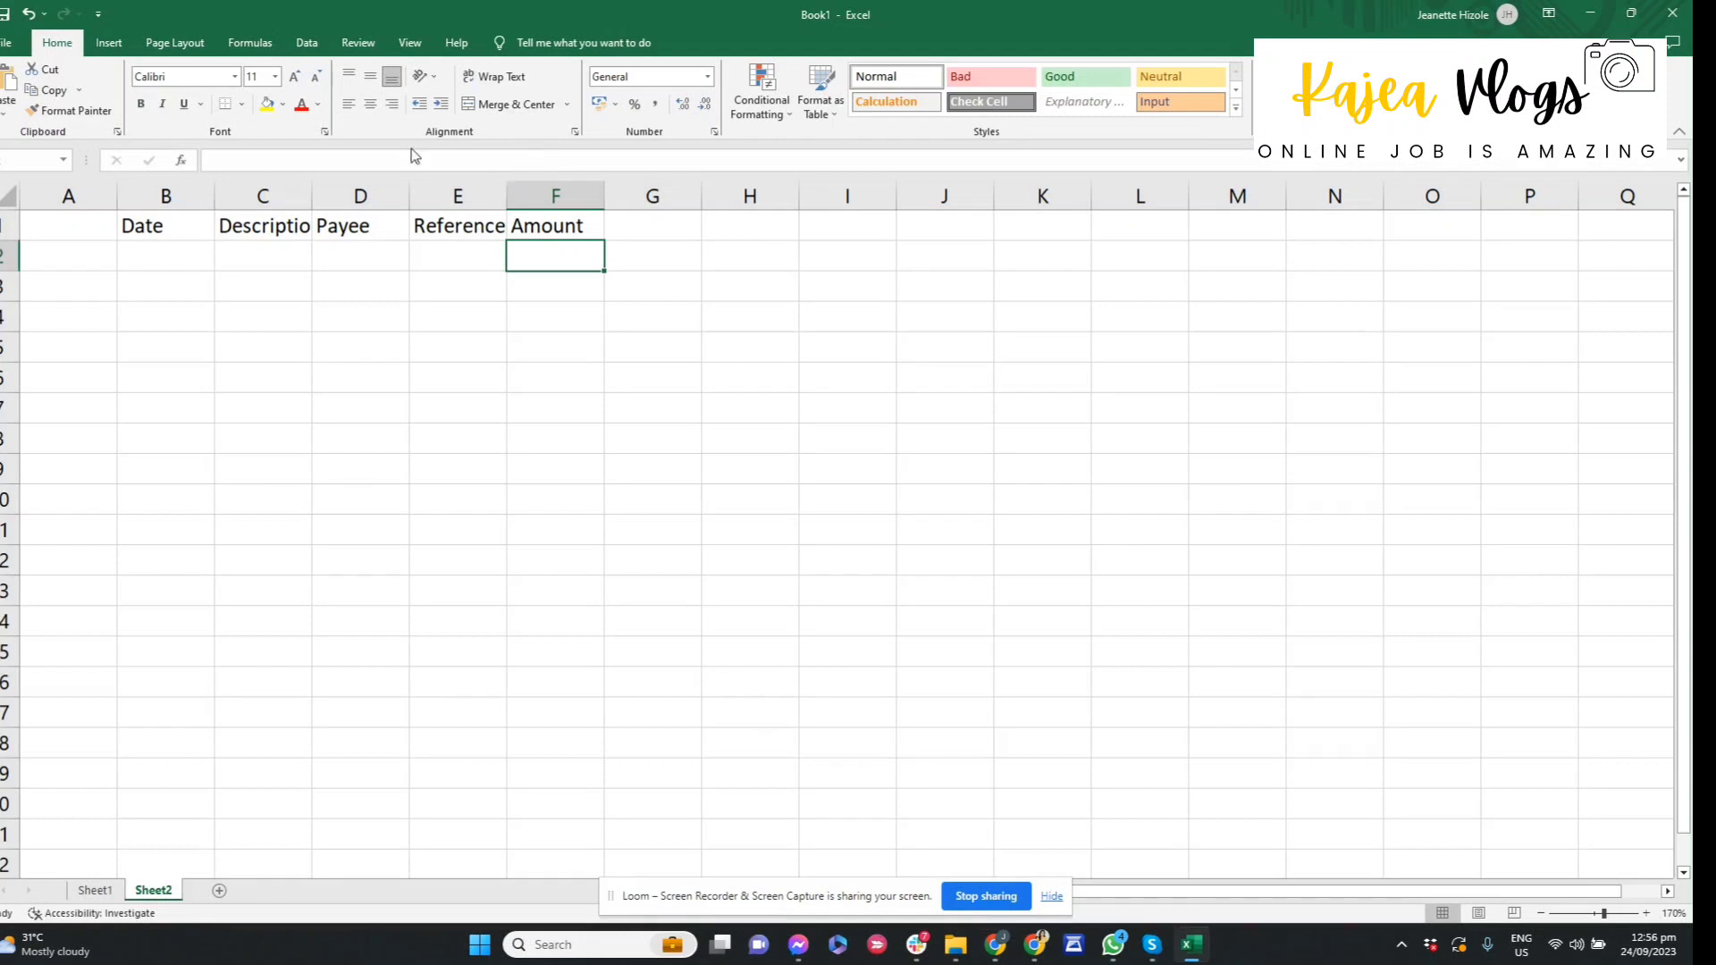
# Step: Widen the Description, Payee and Reference columns, making Payee and Reference equally wide
pyautogui.moveTo(458, 196); pyautogui.dragTo(595, 201)
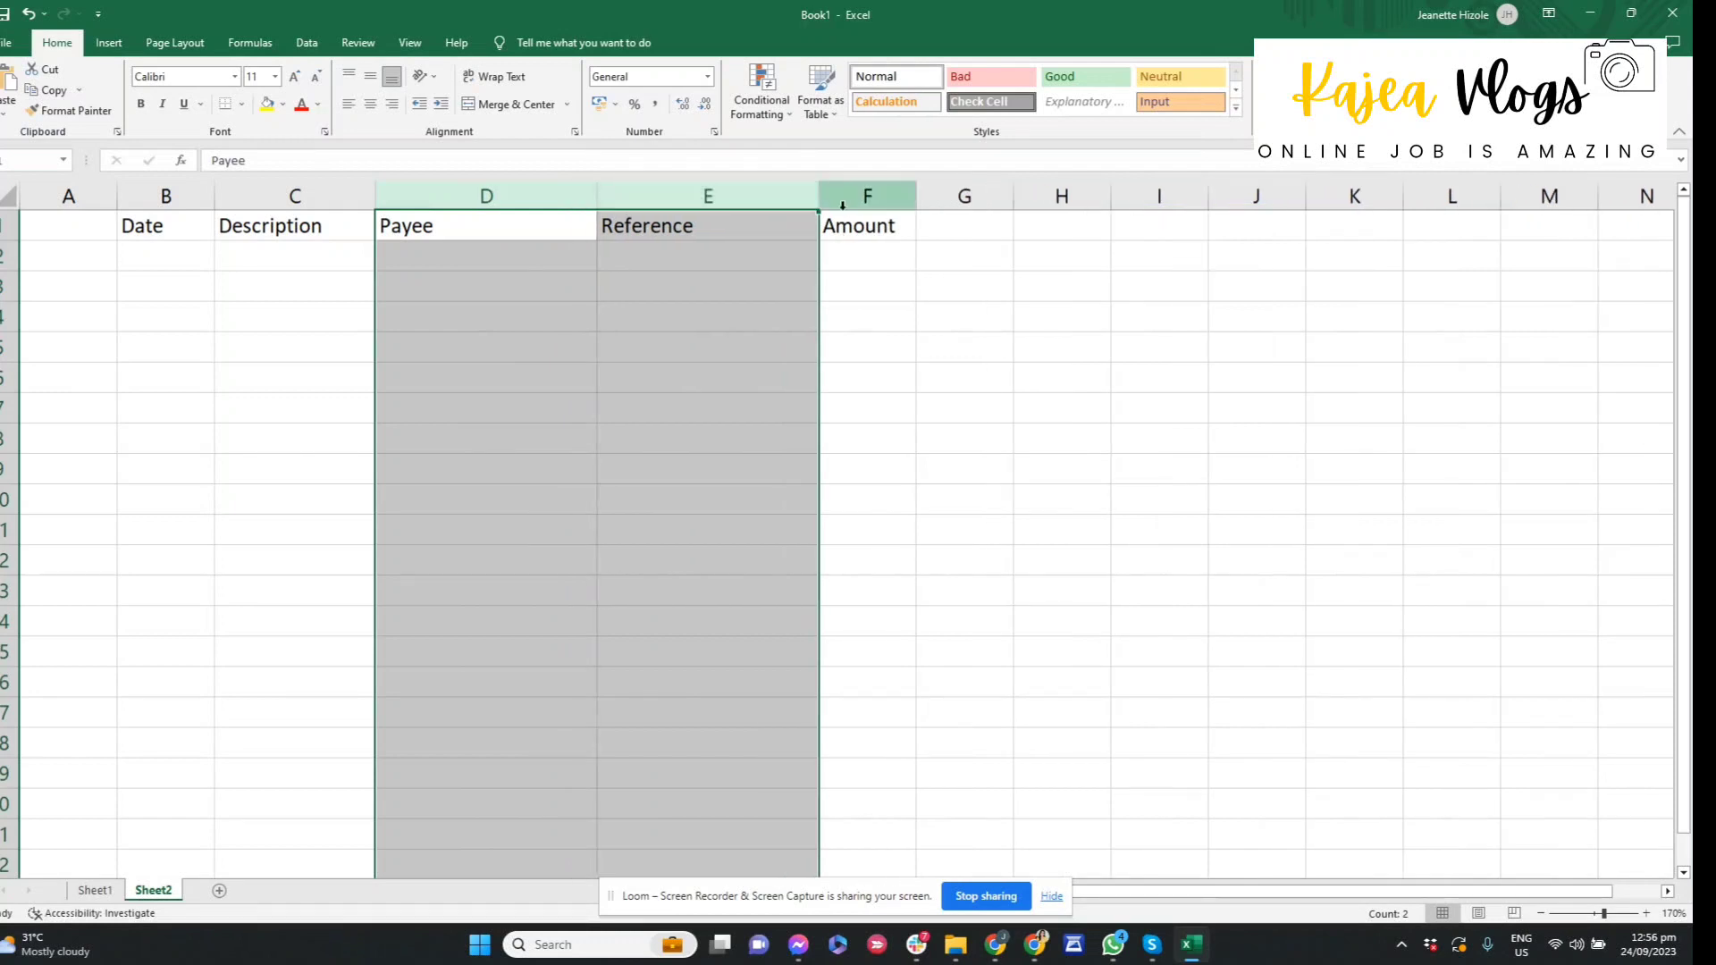
pyautogui.moveTo(192, 250); pyautogui.dragTo(880, 262)
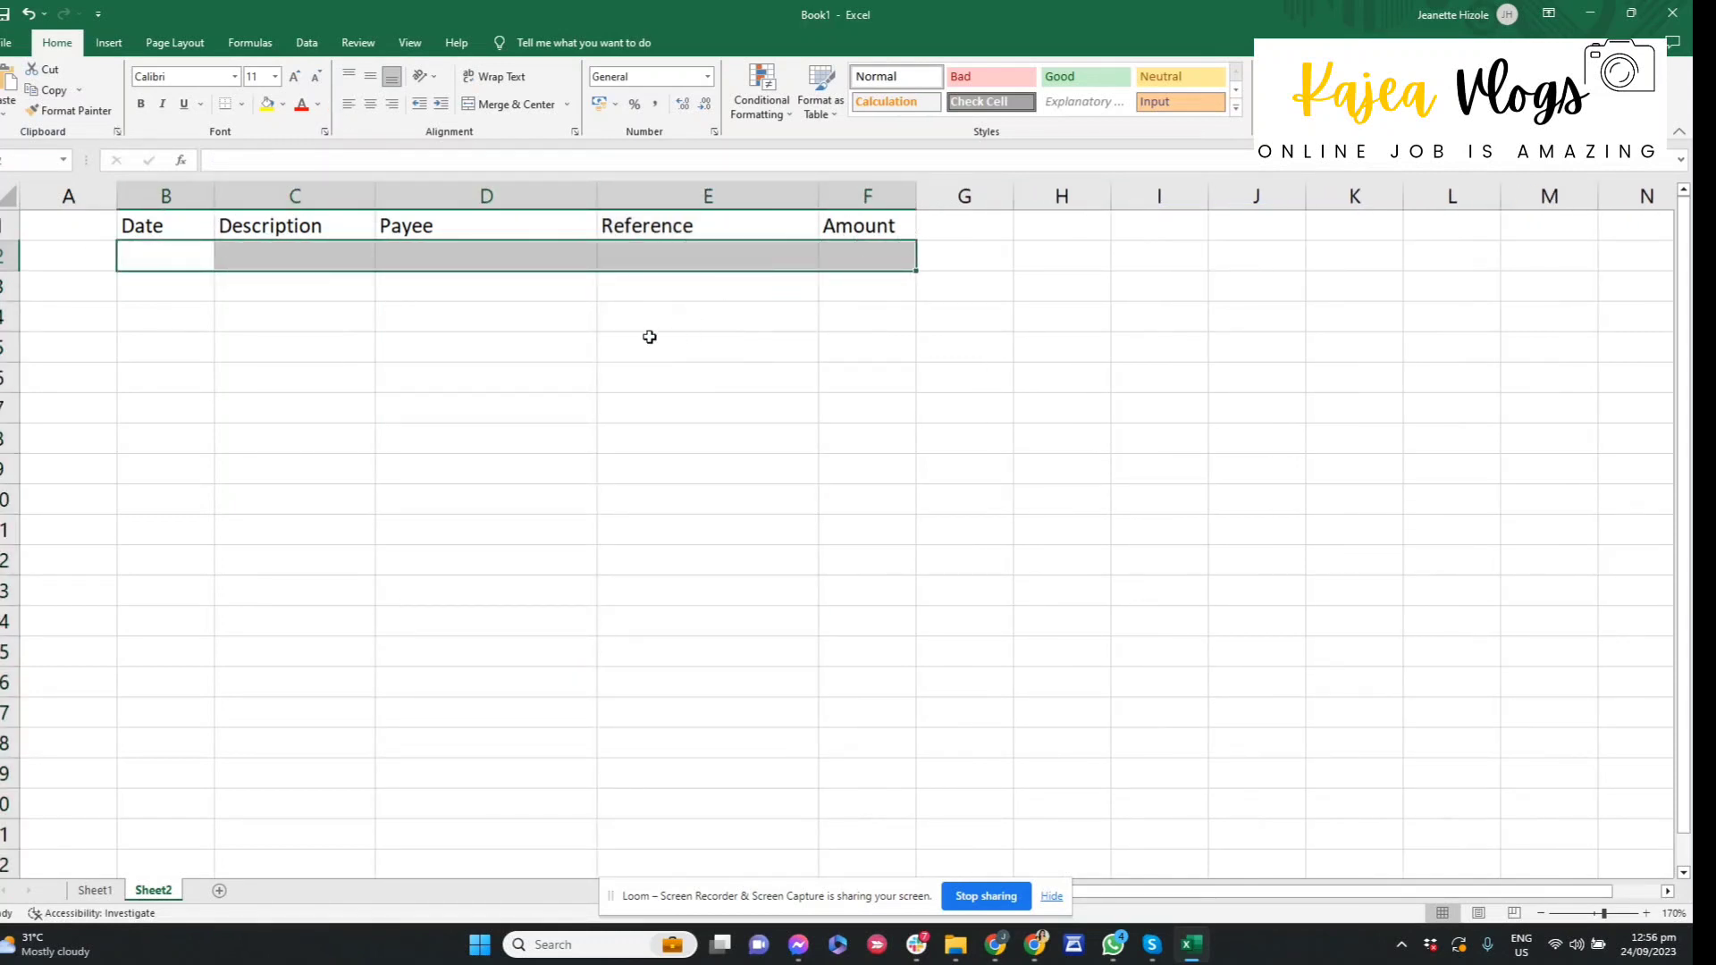
pyautogui.click(445, 254)
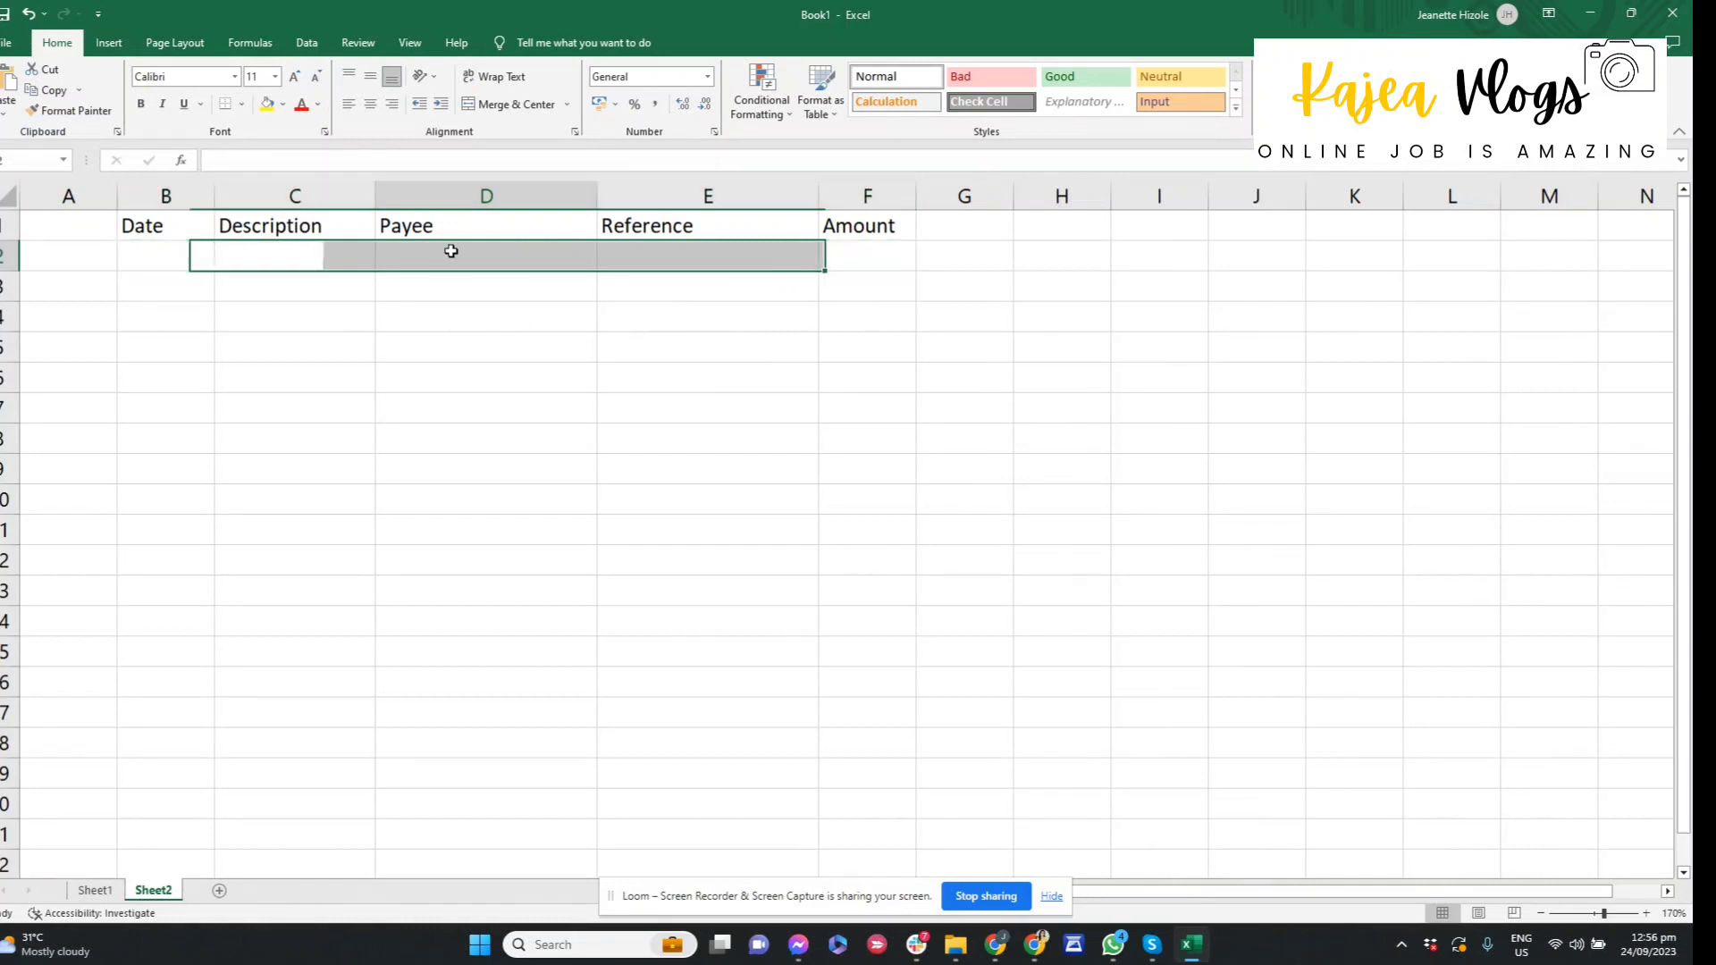
# Step: Fill the Date, Description and Amount header cells with yellow
pyautogui.click(152, 227)
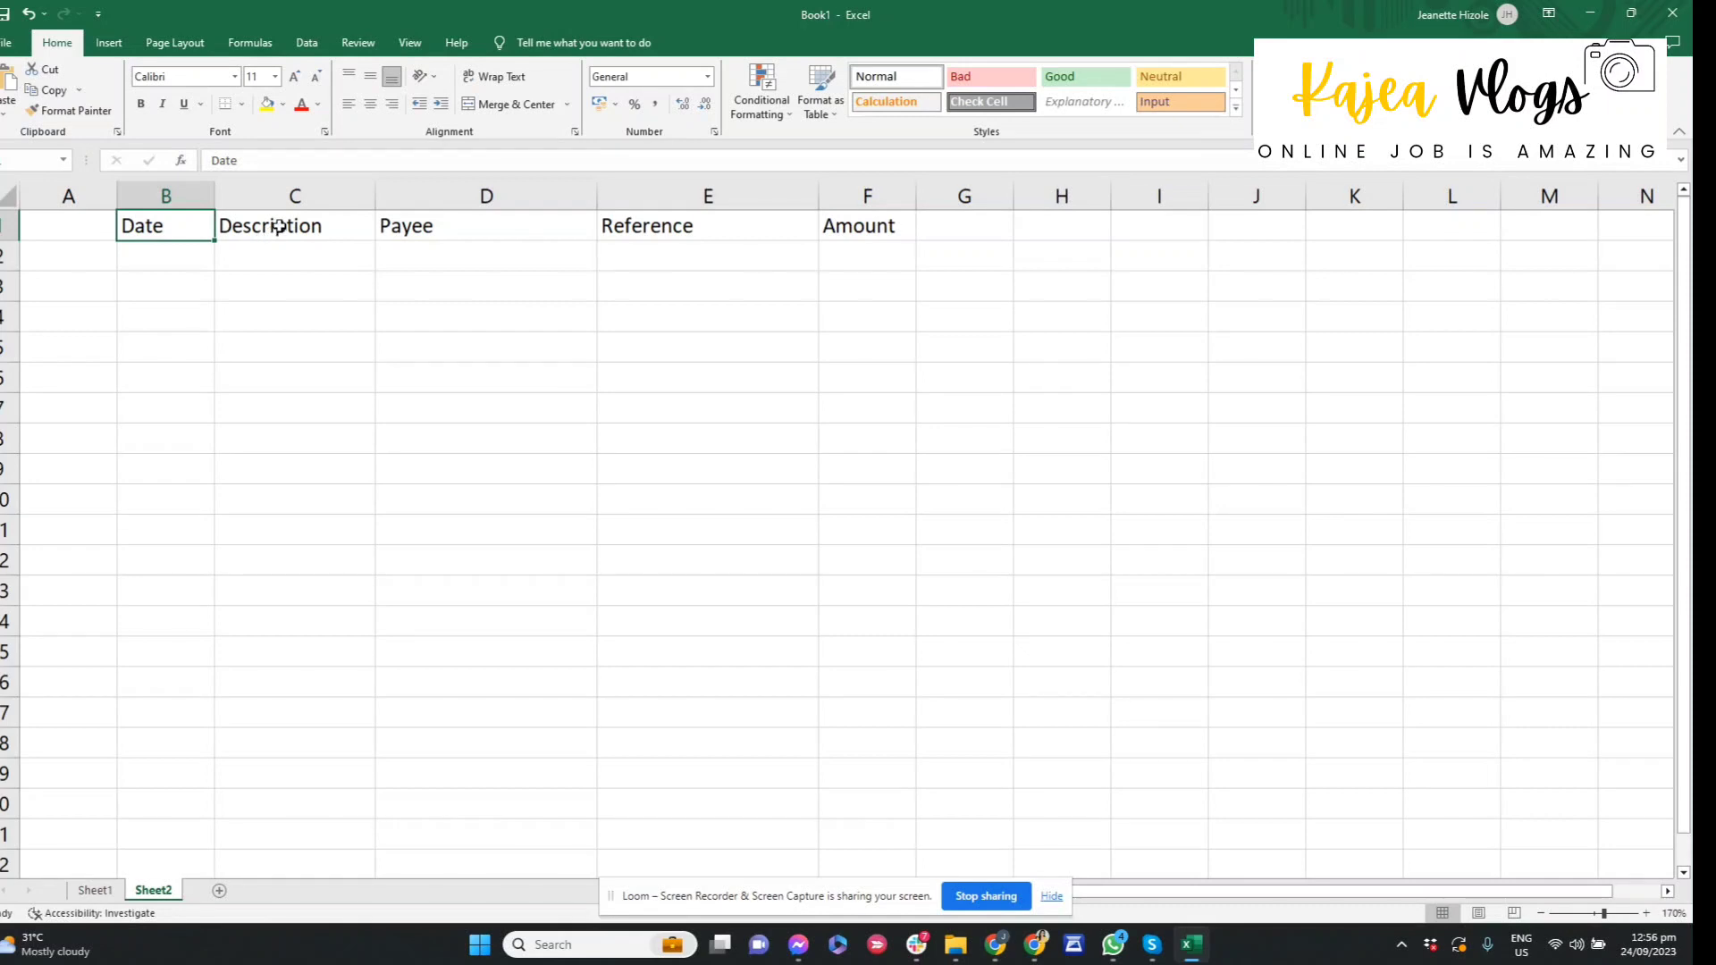
pyautogui.keyDown('ctrl'); pyautogui.click(277, 226); pyautogui.keyUp('ctrl')
pyautogui.keyDown('ctrl'); pyautogui.click(858, 226); pyautogui.keyUp('ctrl')
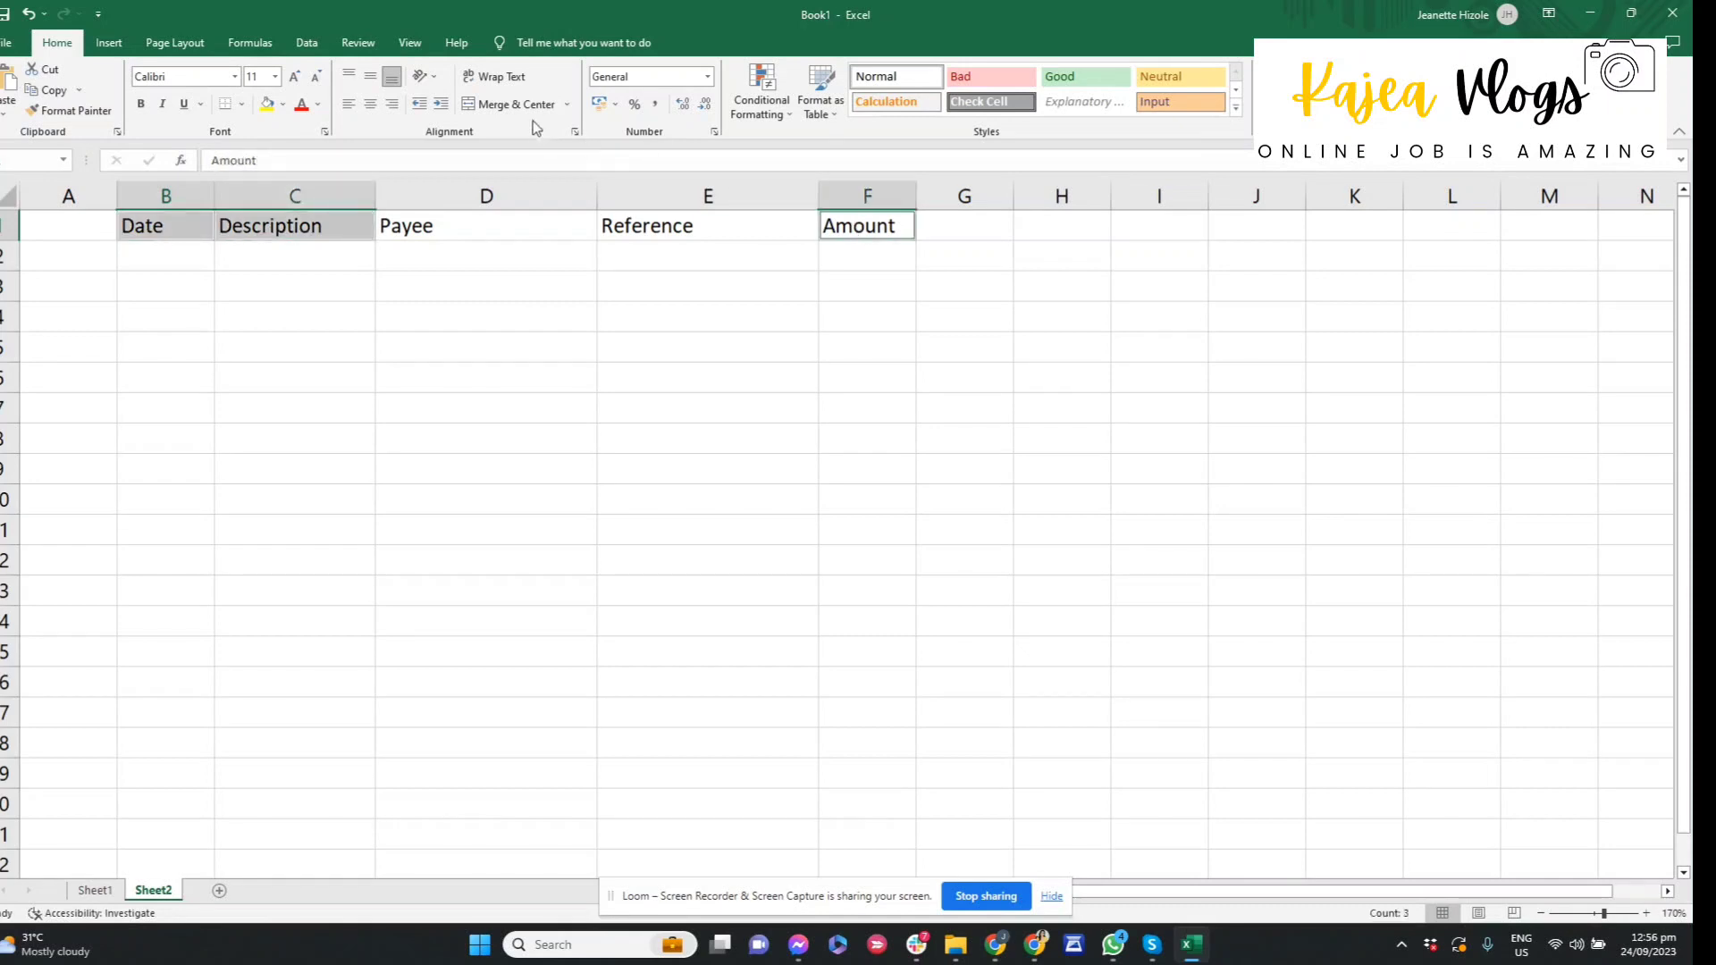
pyautogui.click(268, 103)
pyautogui.moveTo(413, 195); pyautogui.dragTo(706, 198)
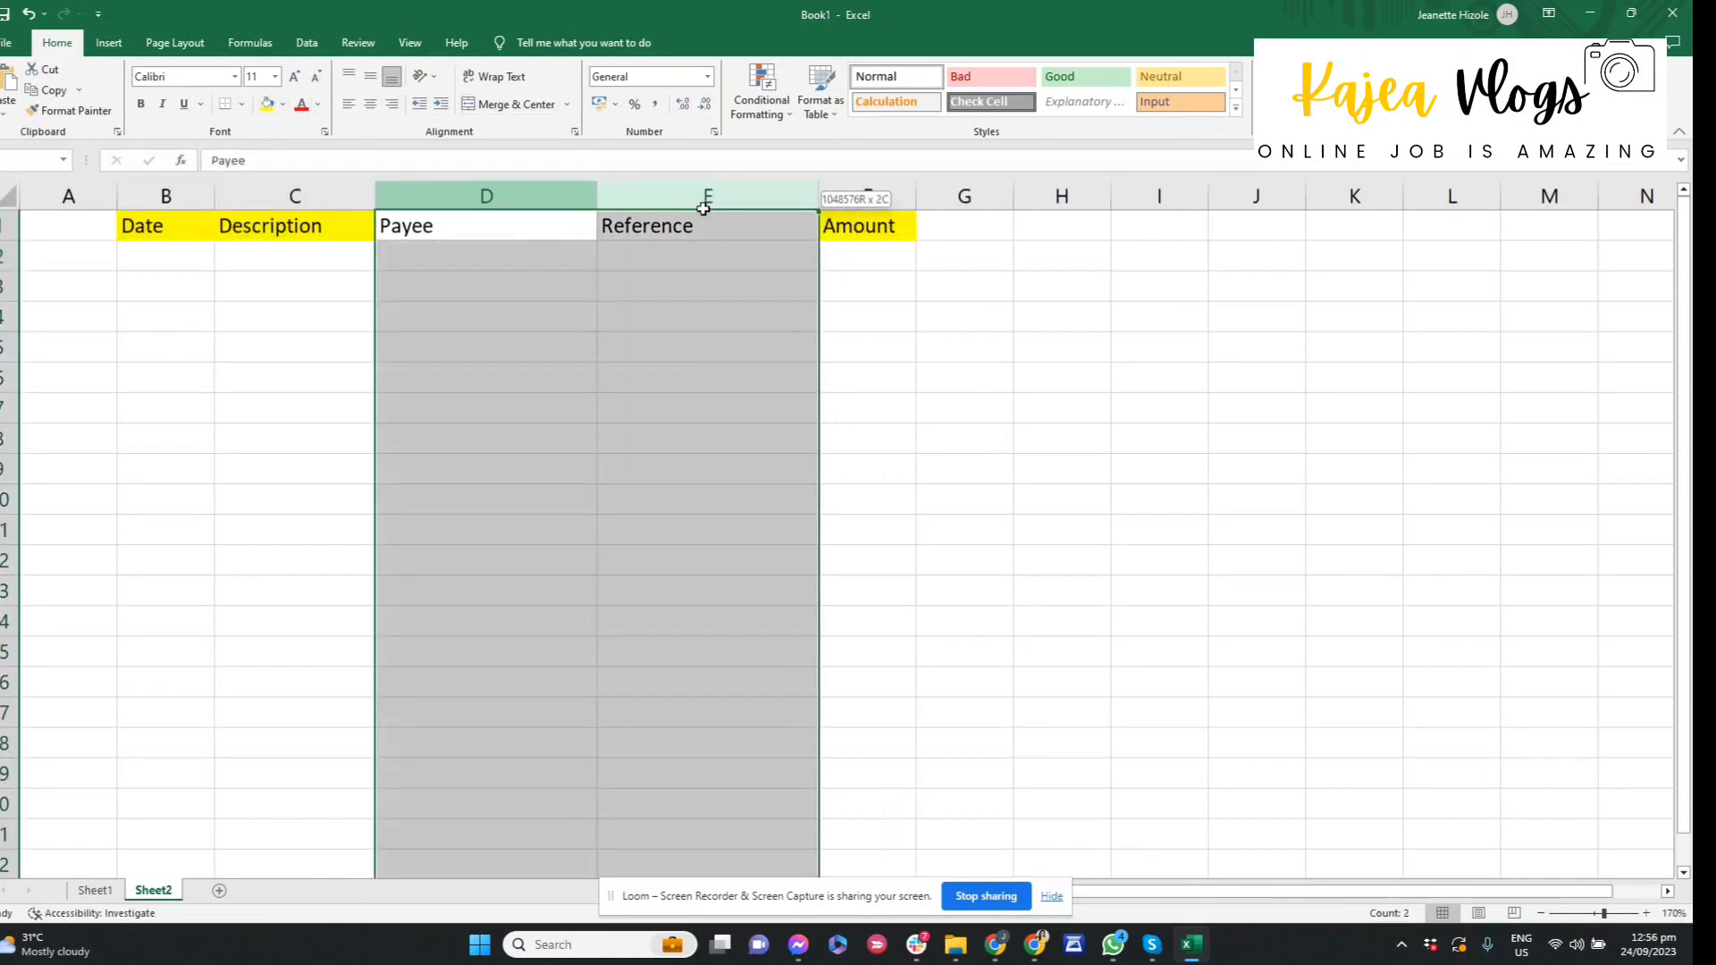
pyautogui.click(474, 259)
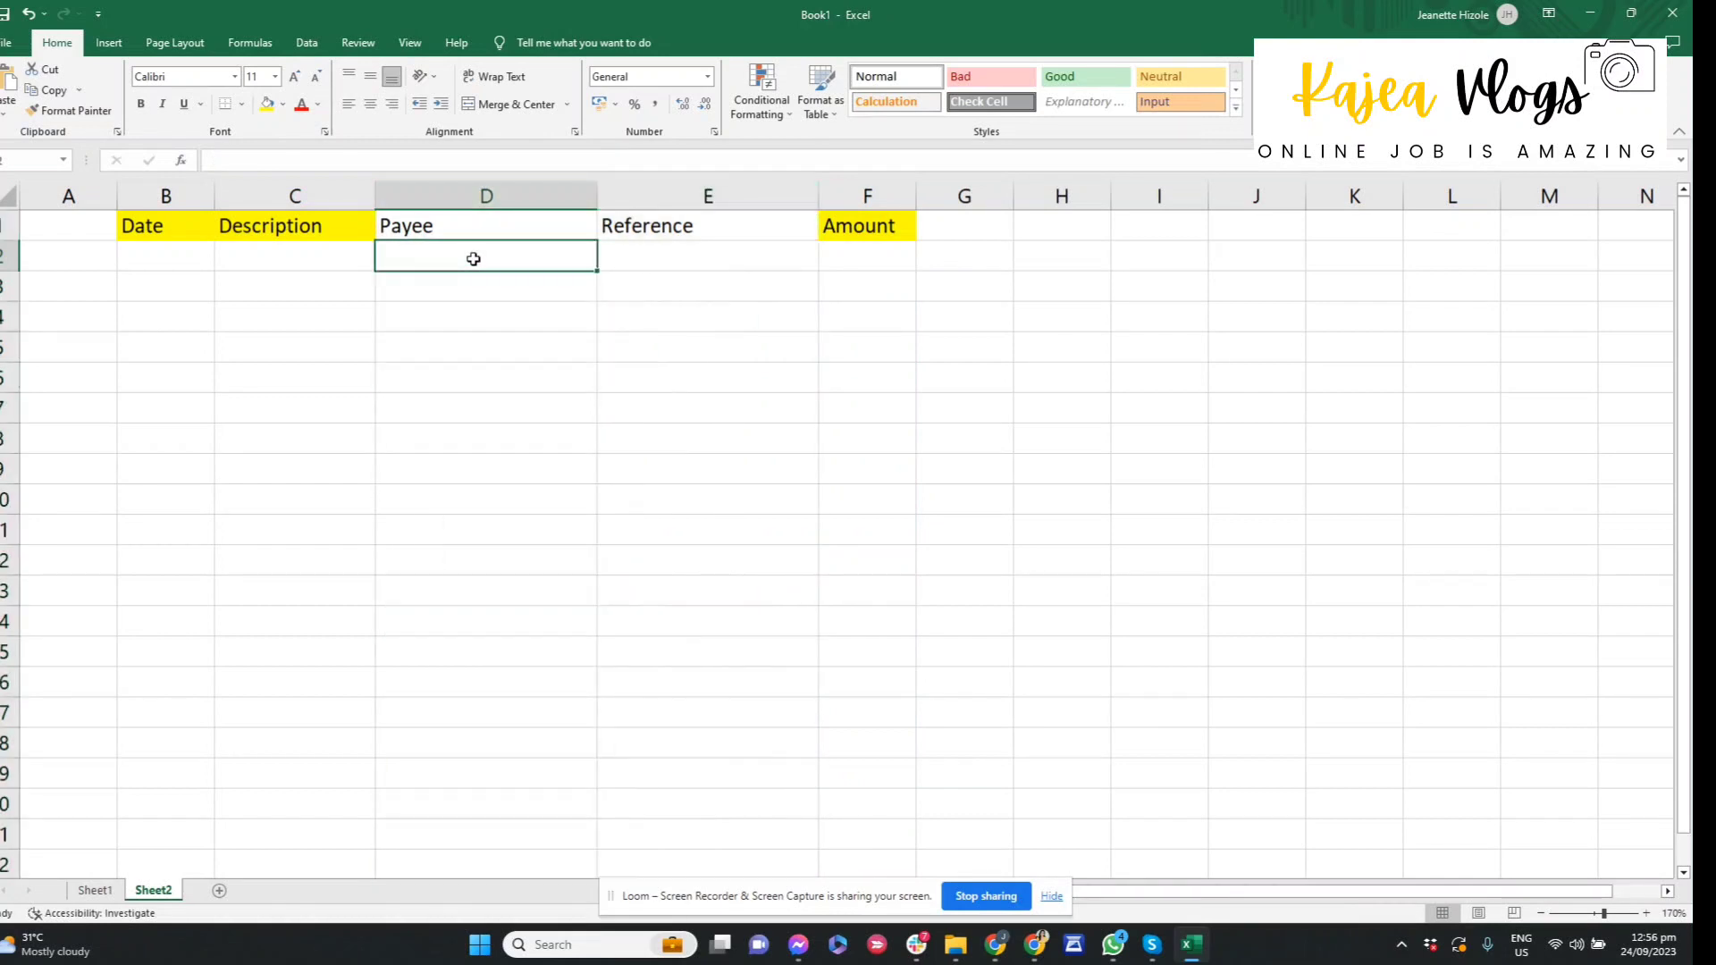
pyautogui.click(728, 264)
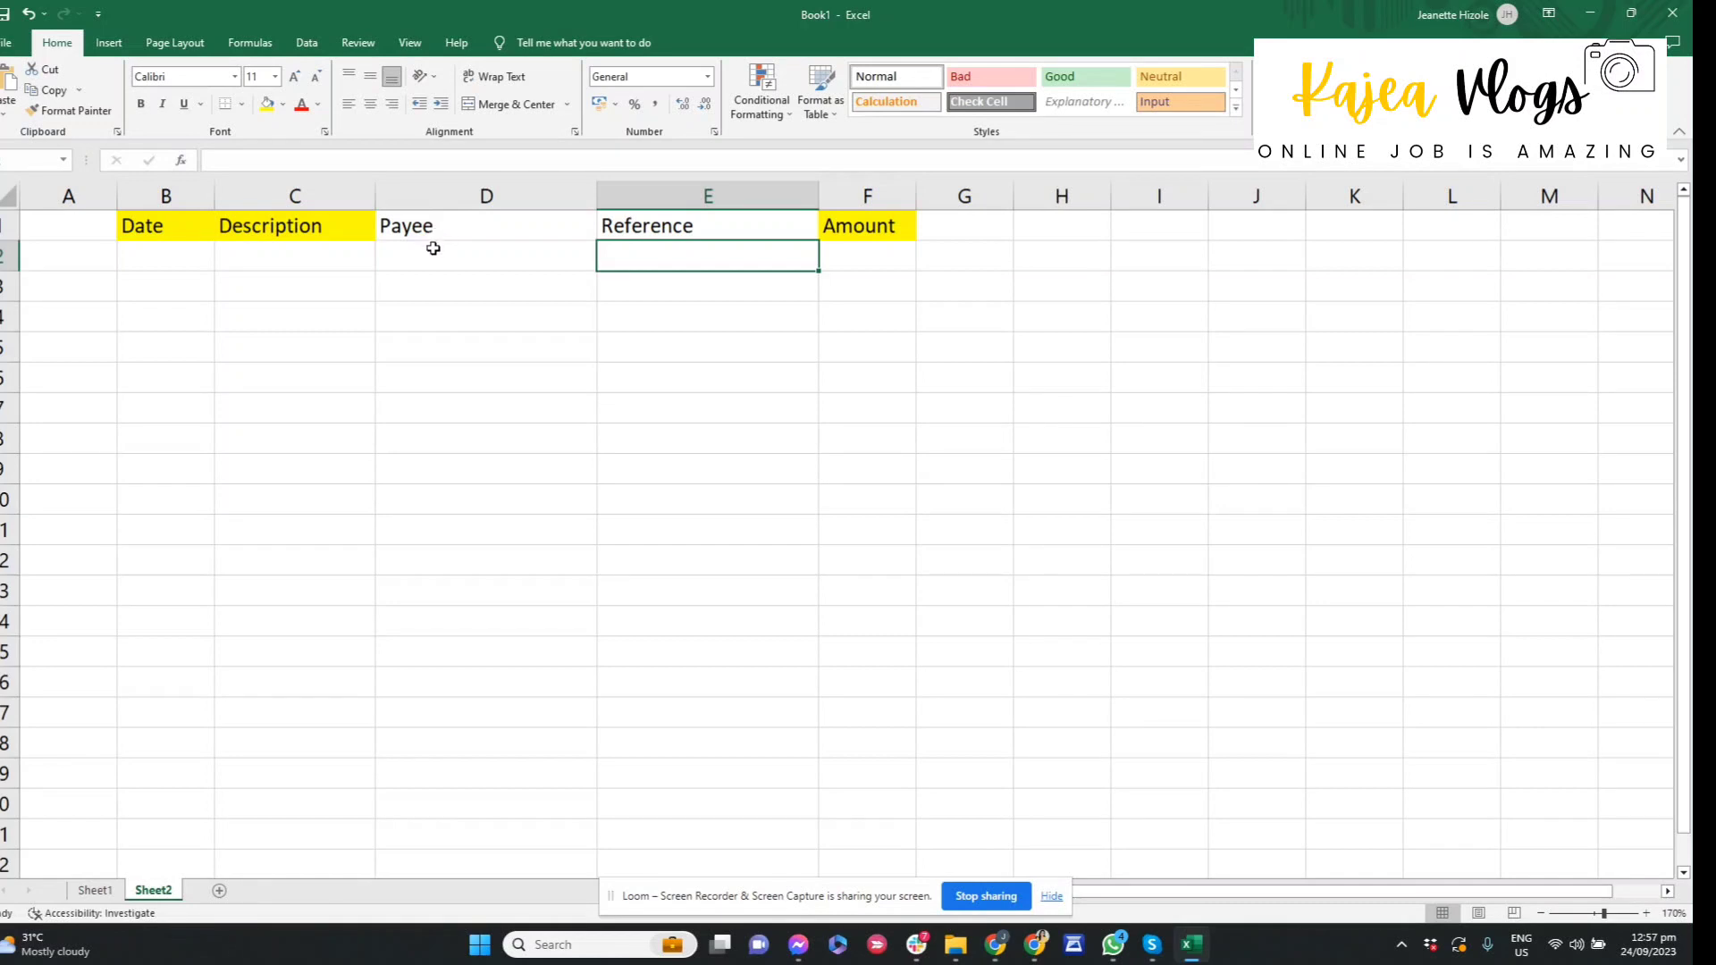
pyautogui.click(474, 249)
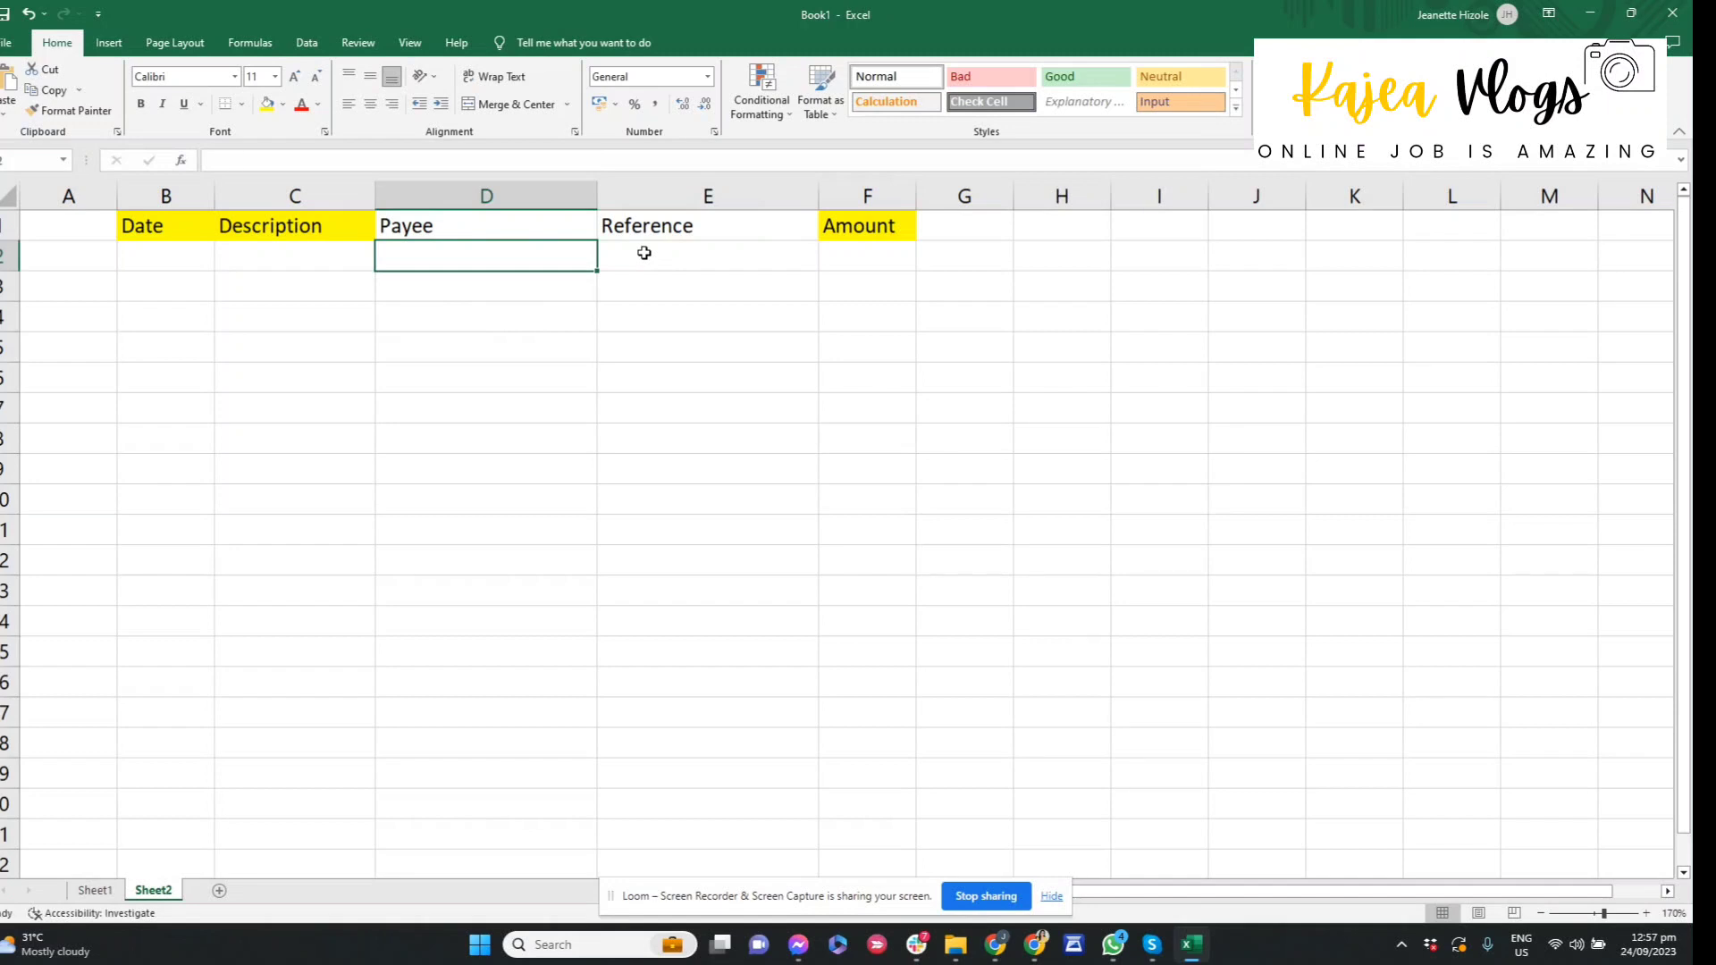
# Step: Enter the sample date 1/1 in cell B2 under Date
pyautogui.click(161, 256)
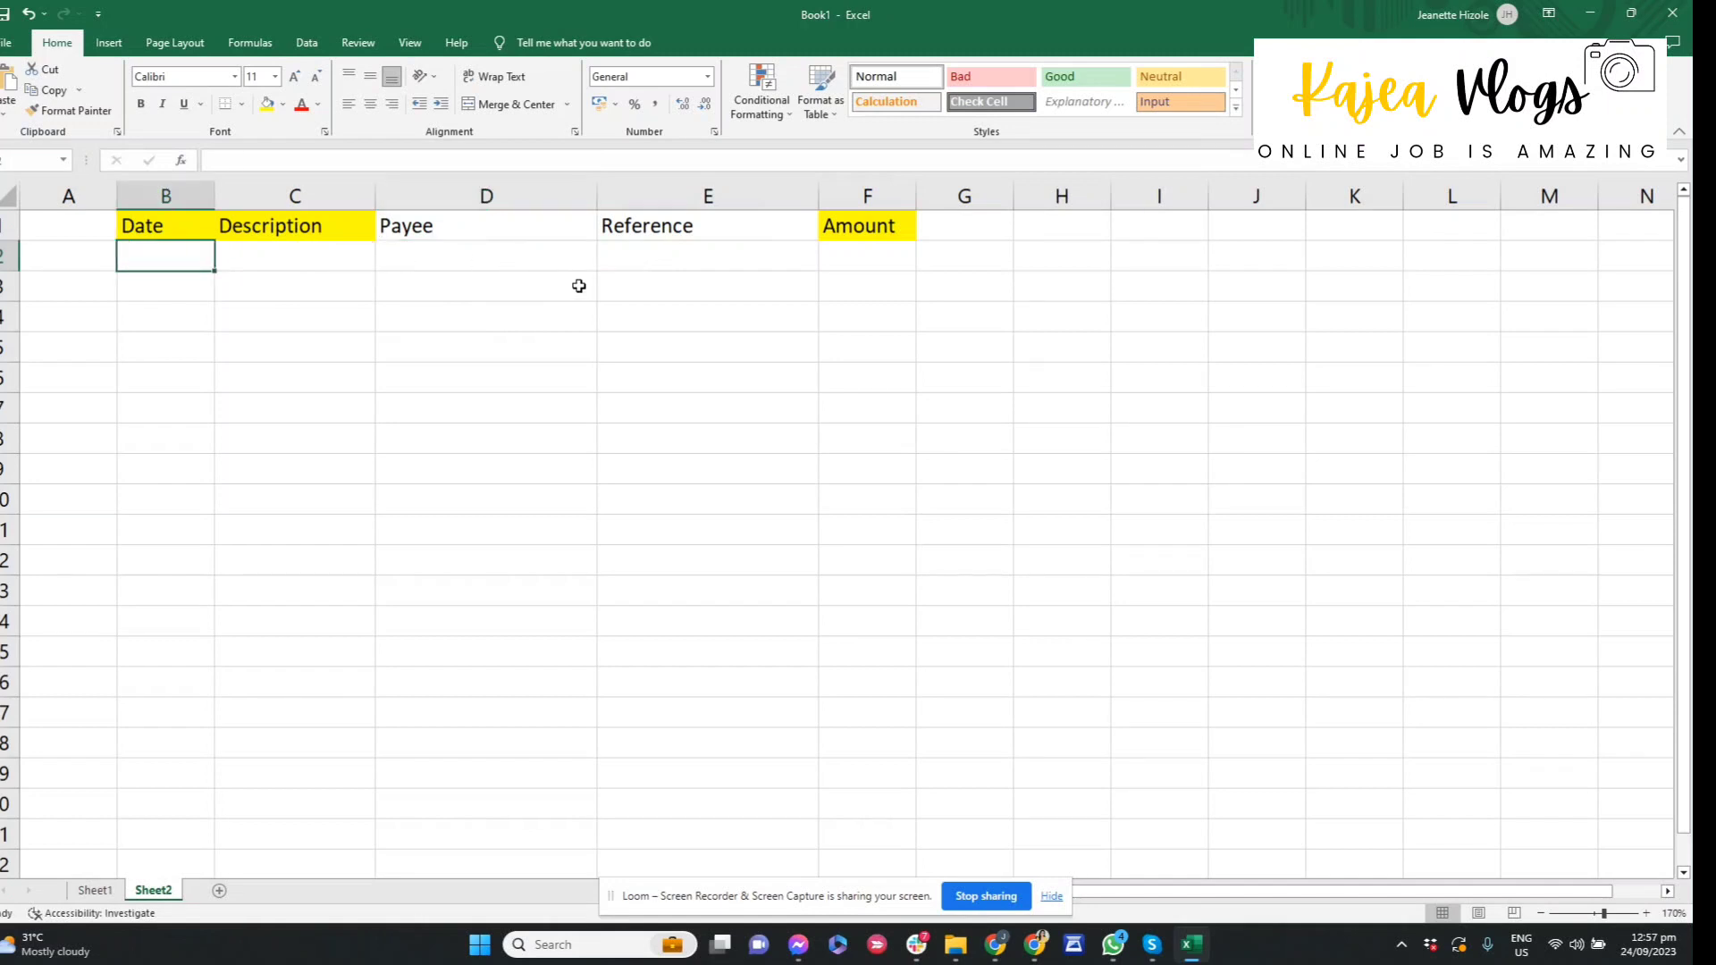
pyautogui.write('1/1')
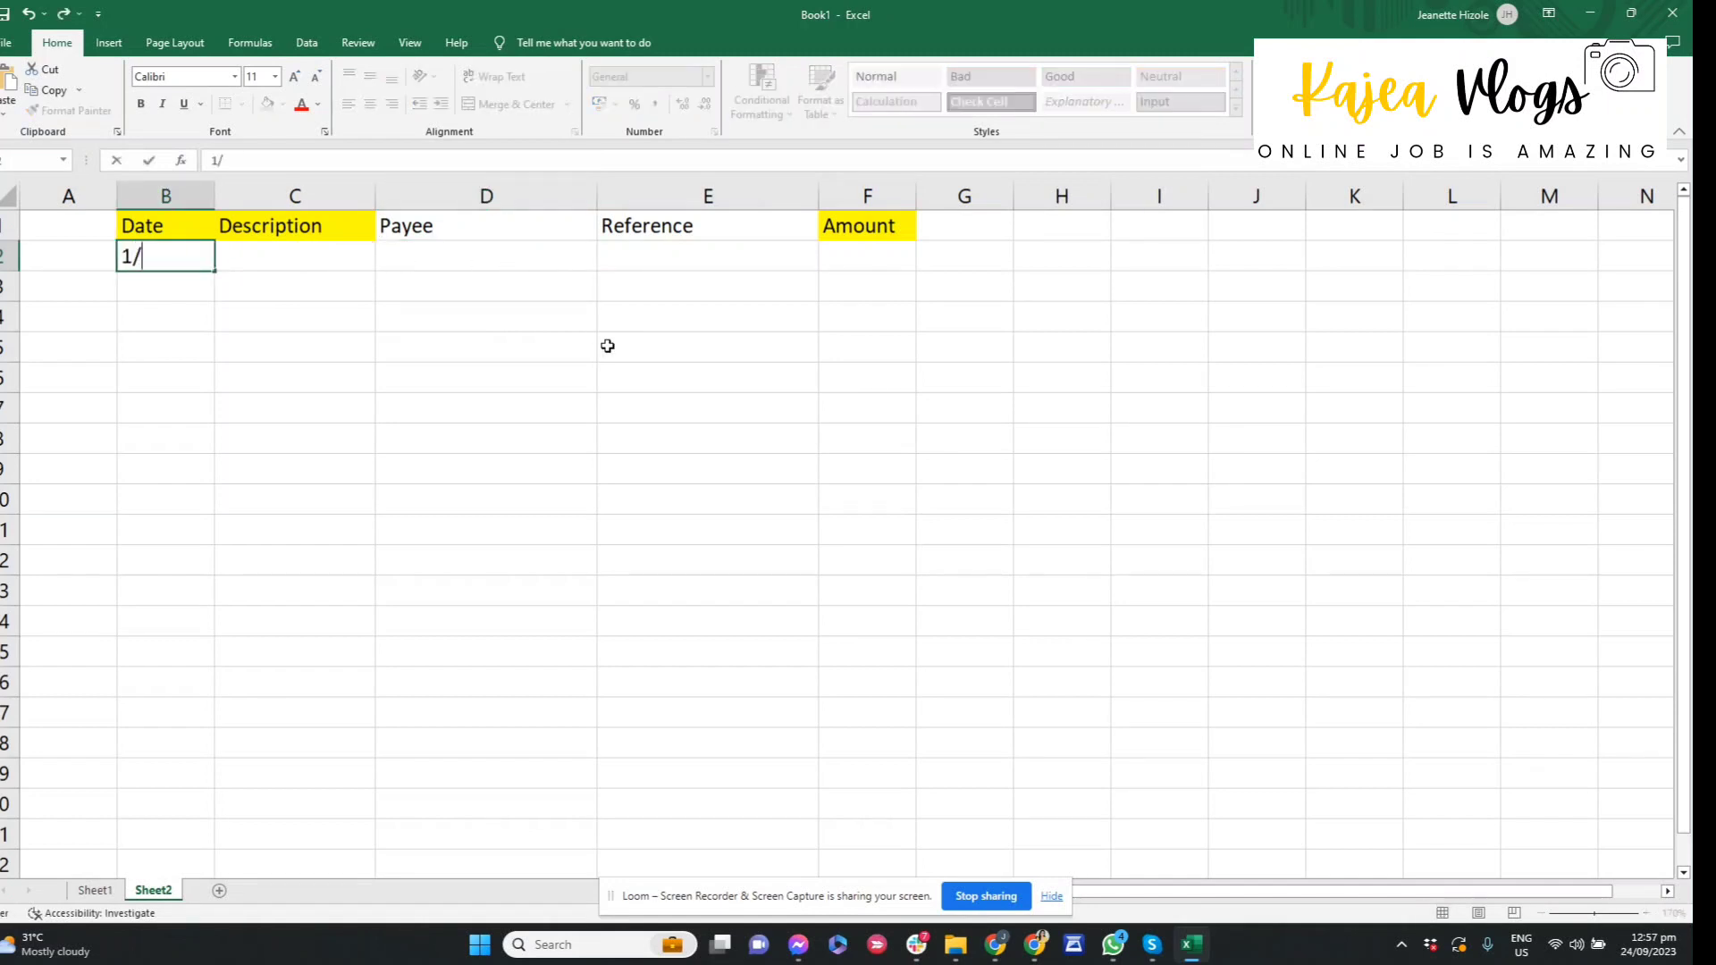
pyautogui.press('Return')
pyautogui.press('Up')
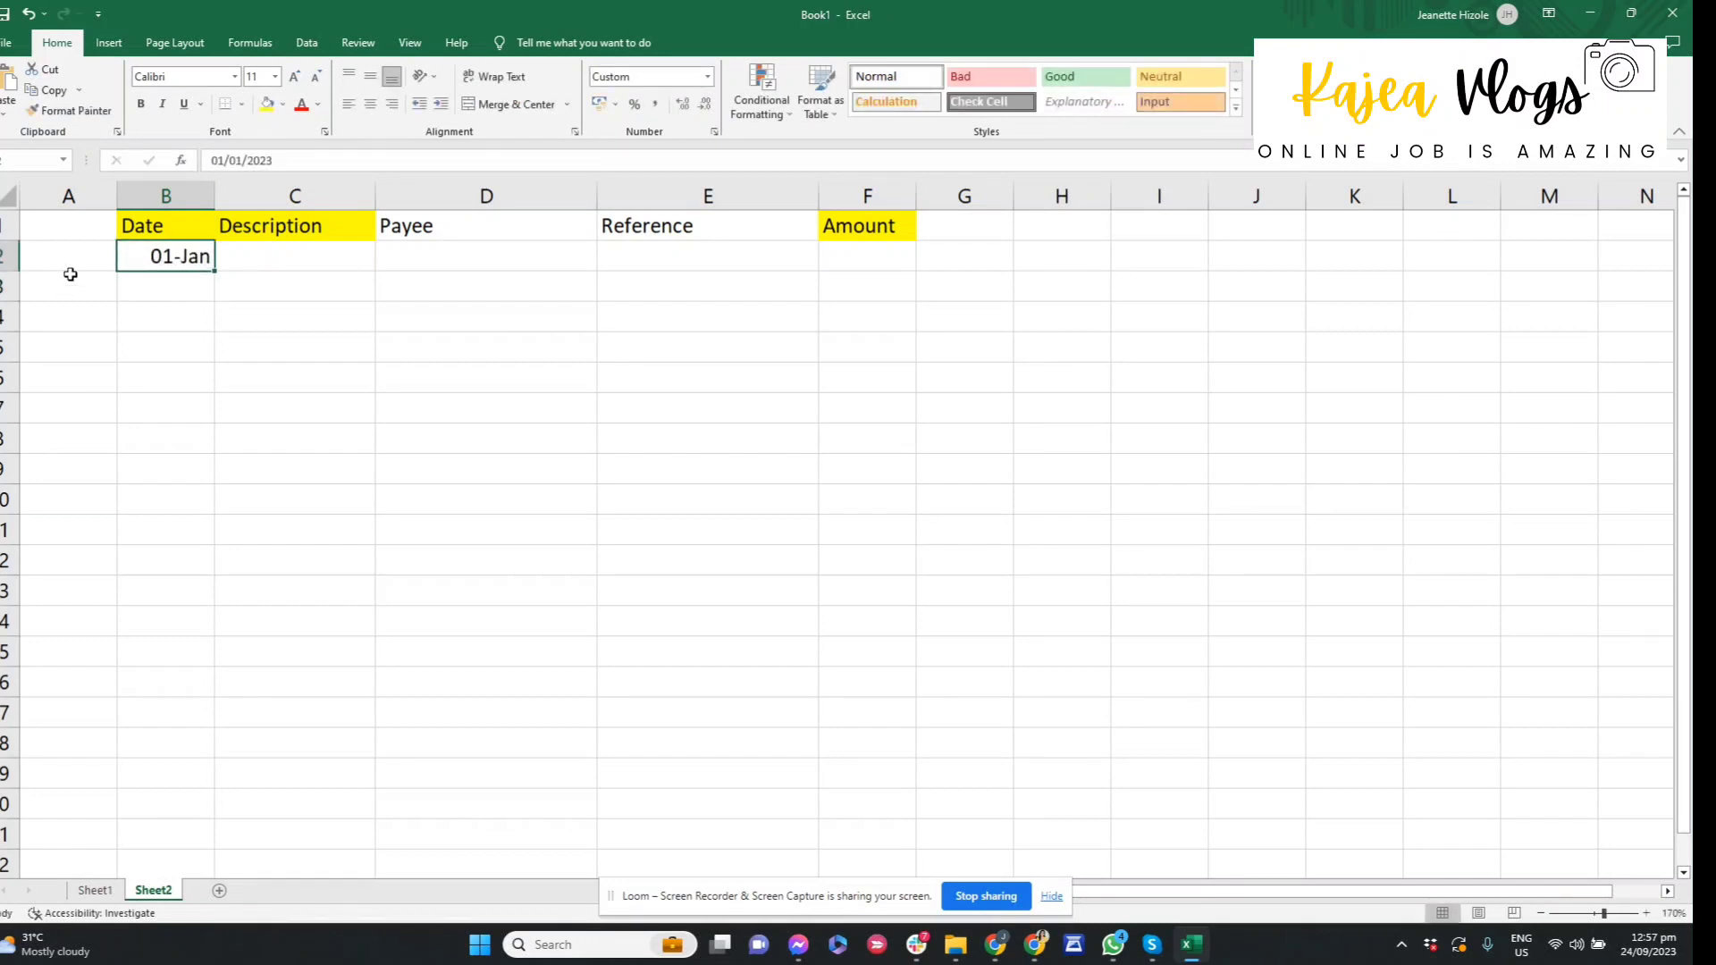
# Step: Format the whole Date column as Short Date
pyautogui.click(165, 196)
pyautogui.click(707, 76)
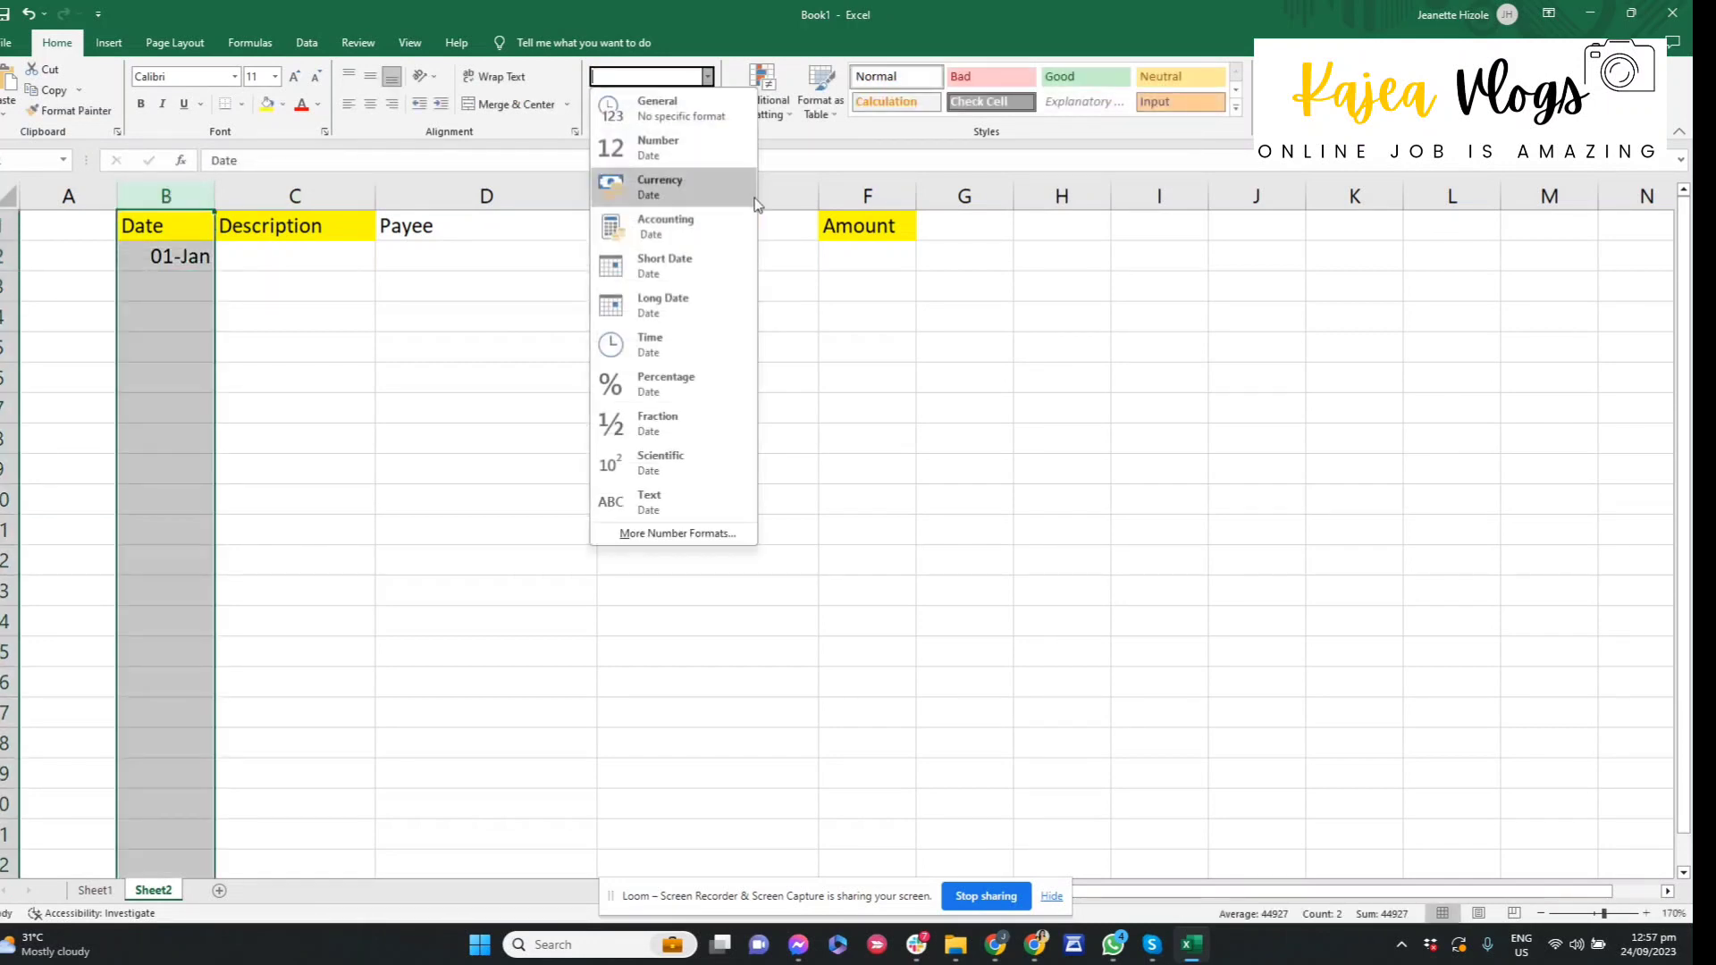
pyautogui.click(724, 268)
# Step: Complete the sample row with the description Withdrawal in C2 and the amount -1000 in F2
pyautogui.click(357, 259)
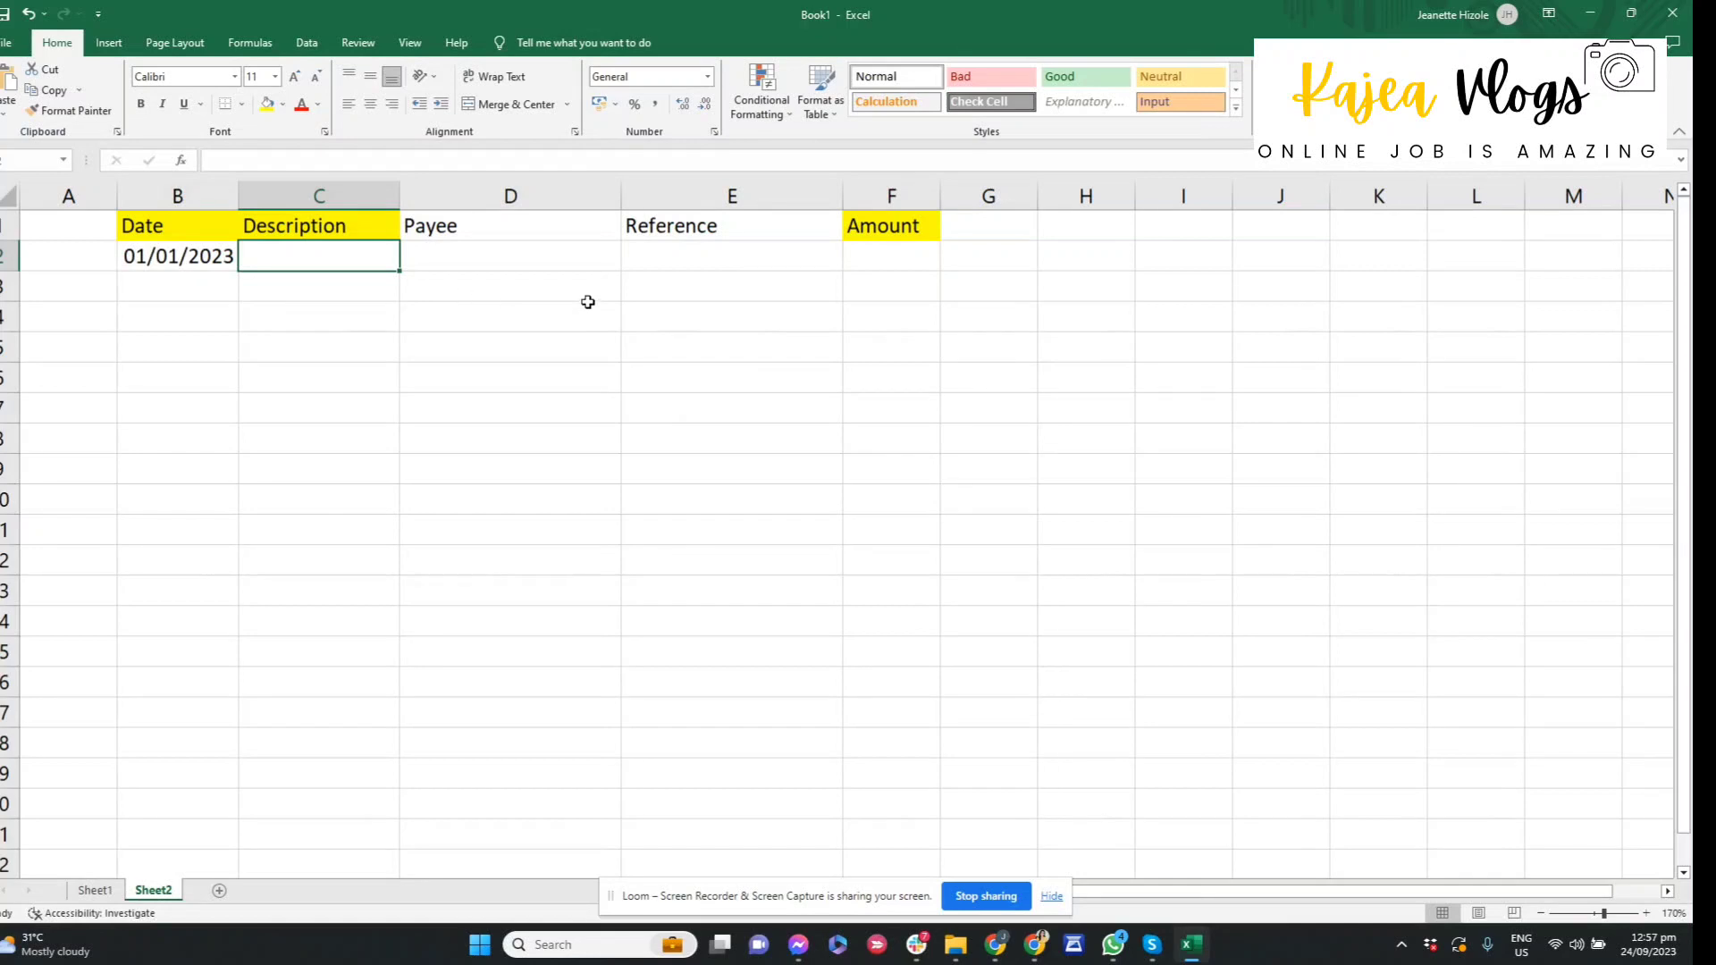
pyautogui.write('Withdrawal')
pyautogui.press('Tab')
pyautogui.press('Tab')
pyautogui.press('Tab')
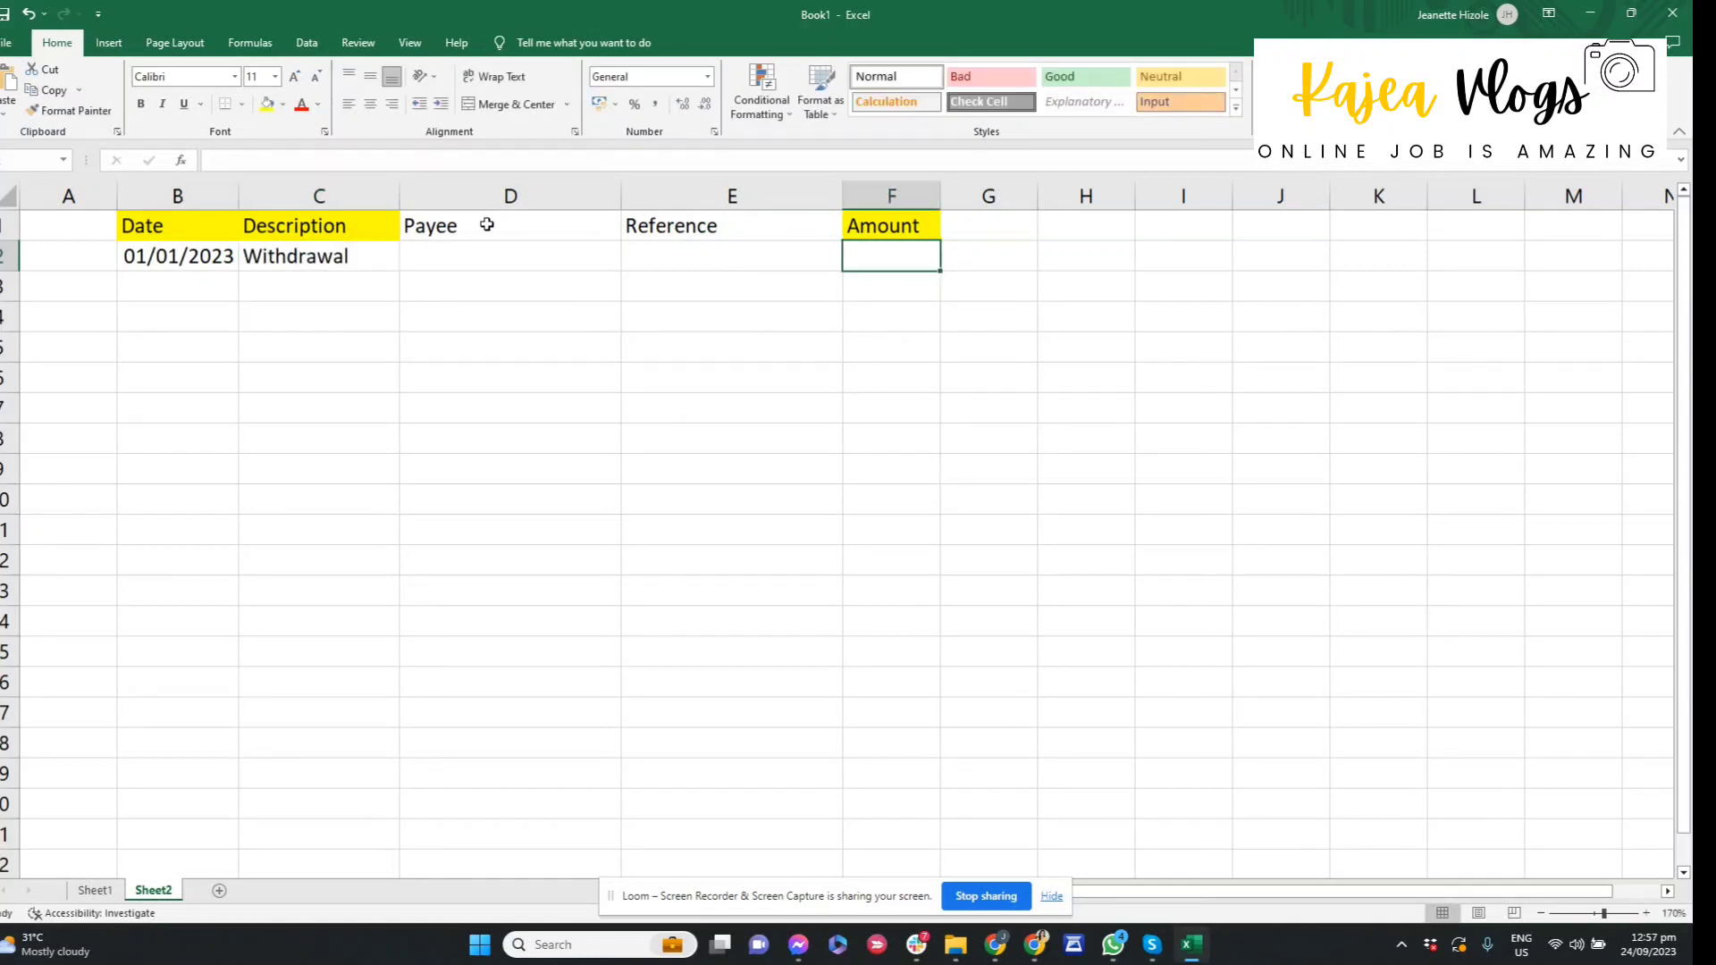
pyautogui.write('-1000\\')
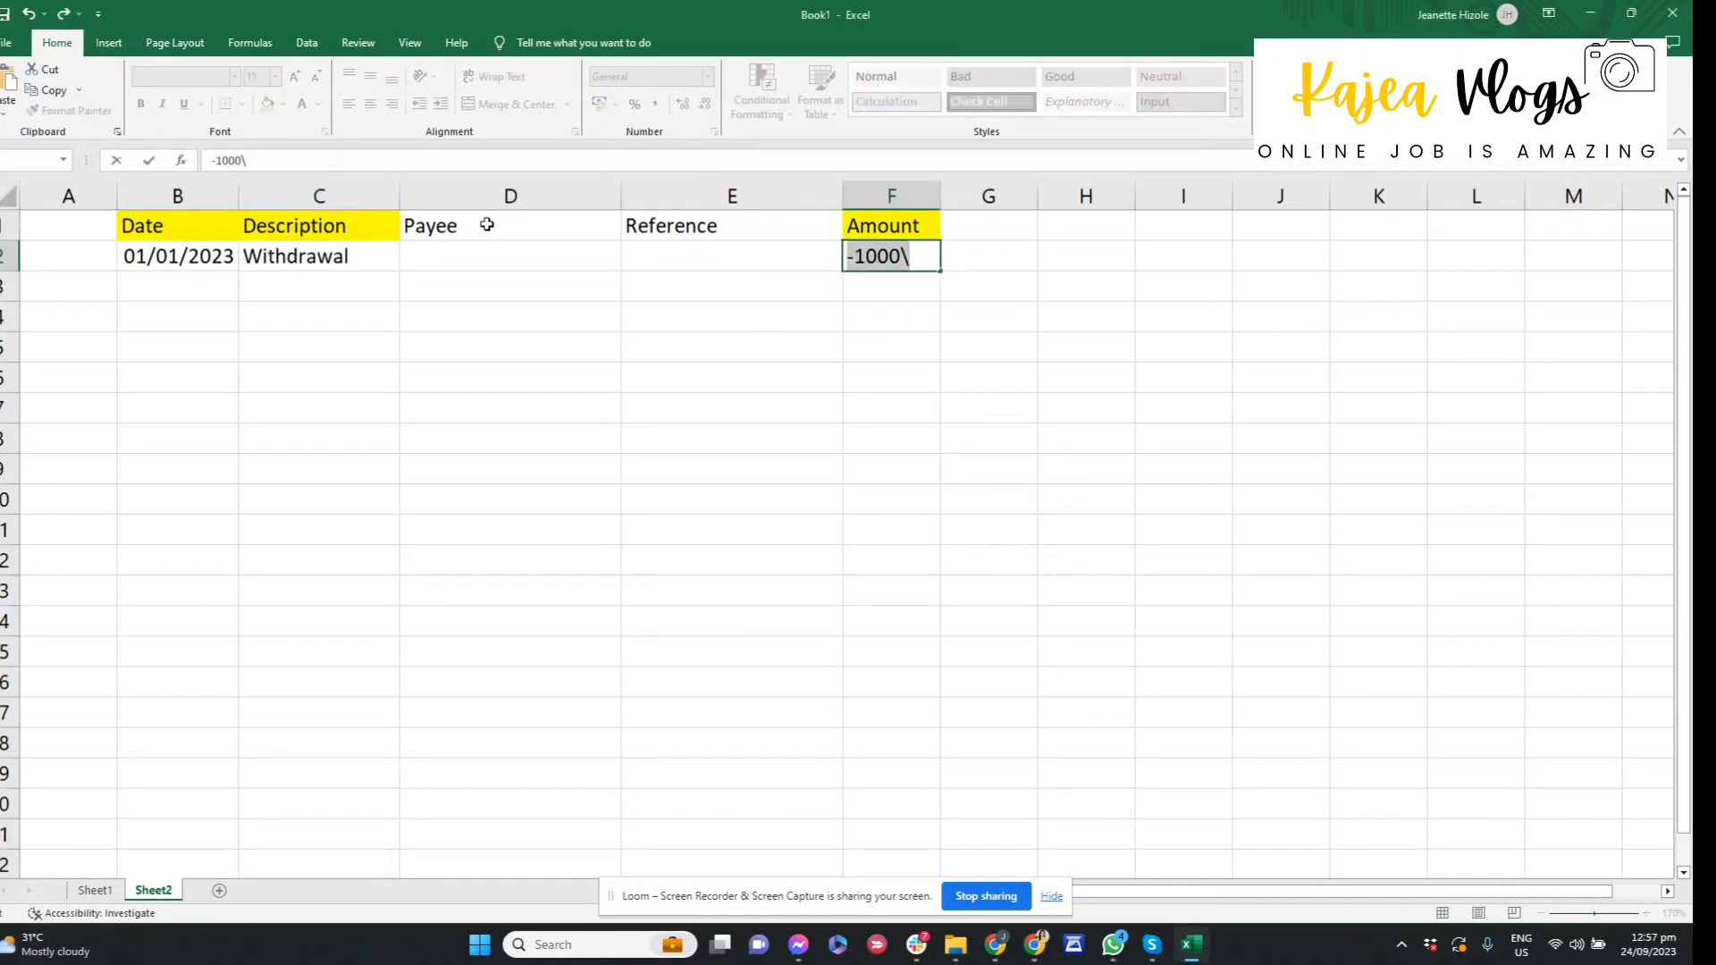
pyautogui.press('BackSpace')
pyautogui.press('Return')
pyautogui.press('Up')
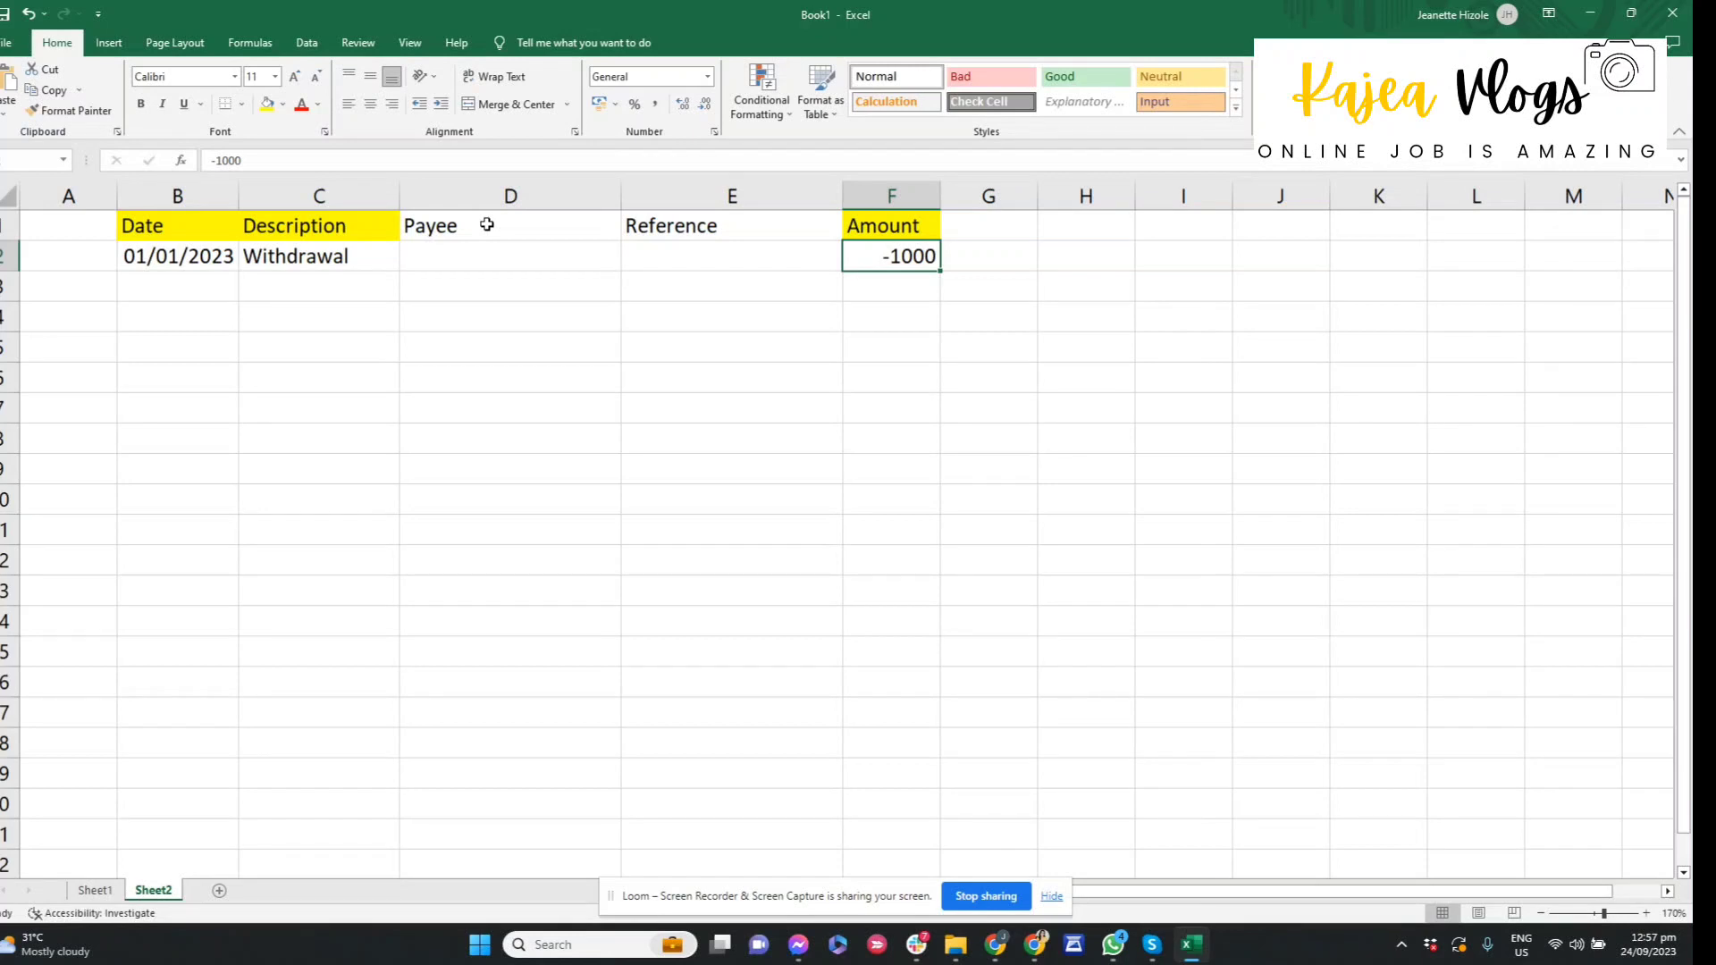
# Step: Clear the sample transaction from cells B2 to F2
pyautogui.hotkey('ctrl', 'shift', 'Left')
pyautogui.hotkey('ctrl', 'shift', 'Left')
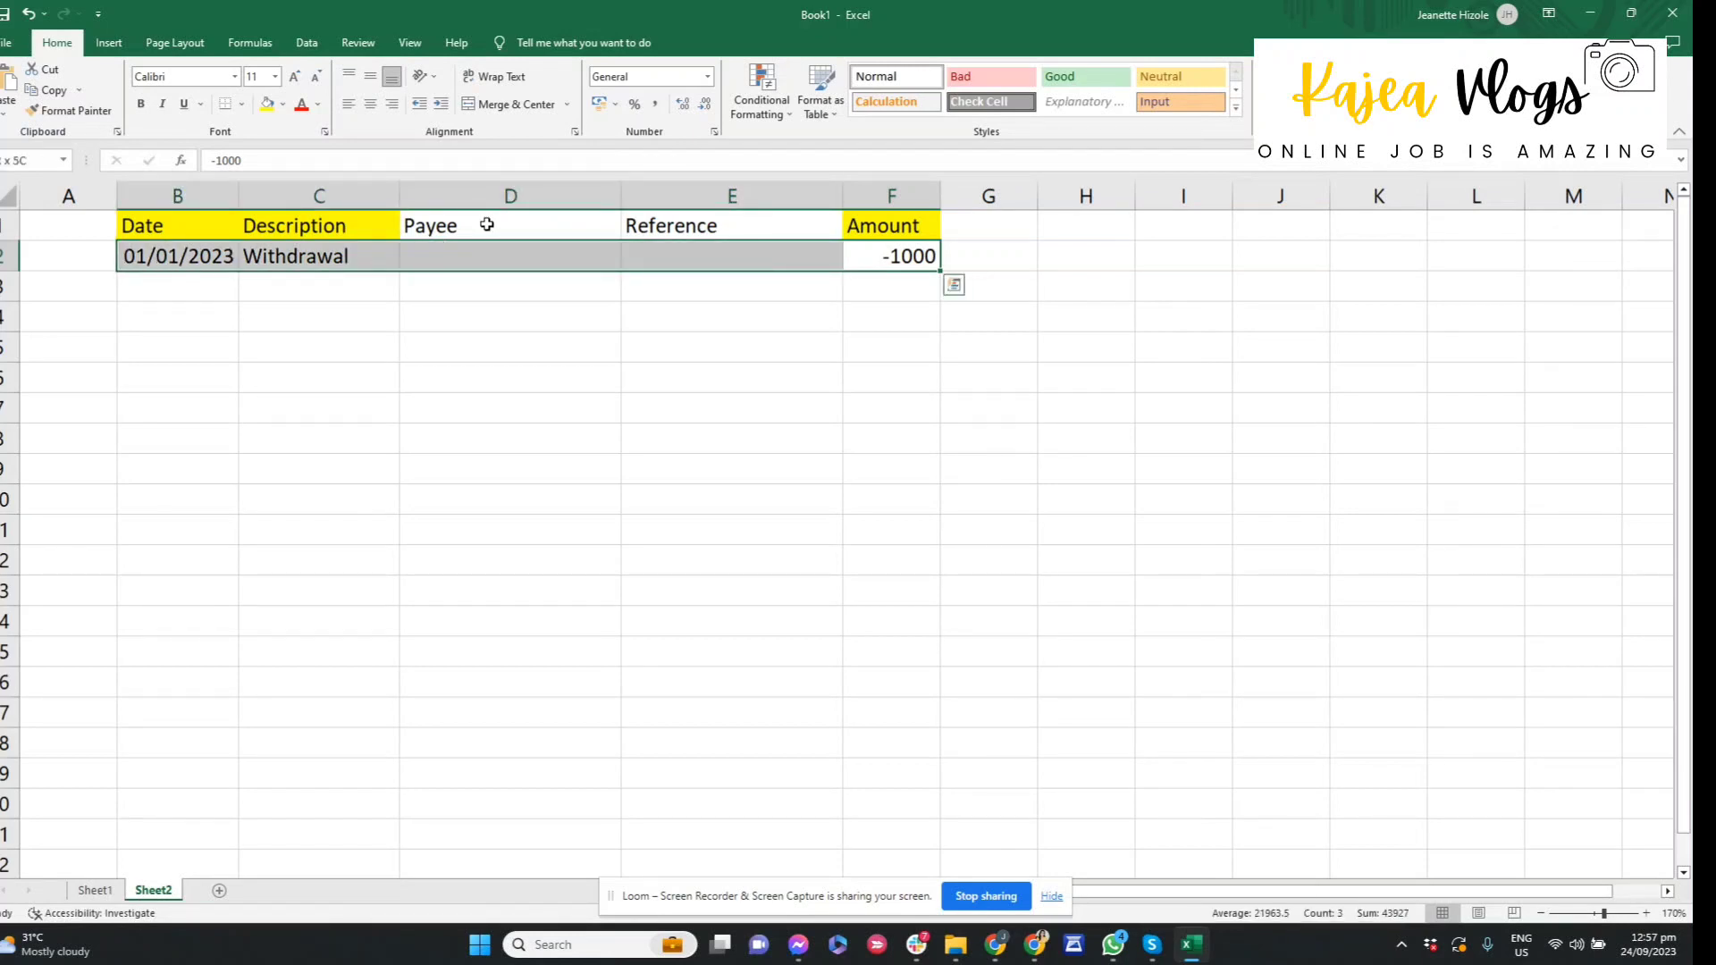
pyautogui.press('Delete')
pyautogui.press('Right')
pyautogui.press('Left')
pyautogui.press('Left')
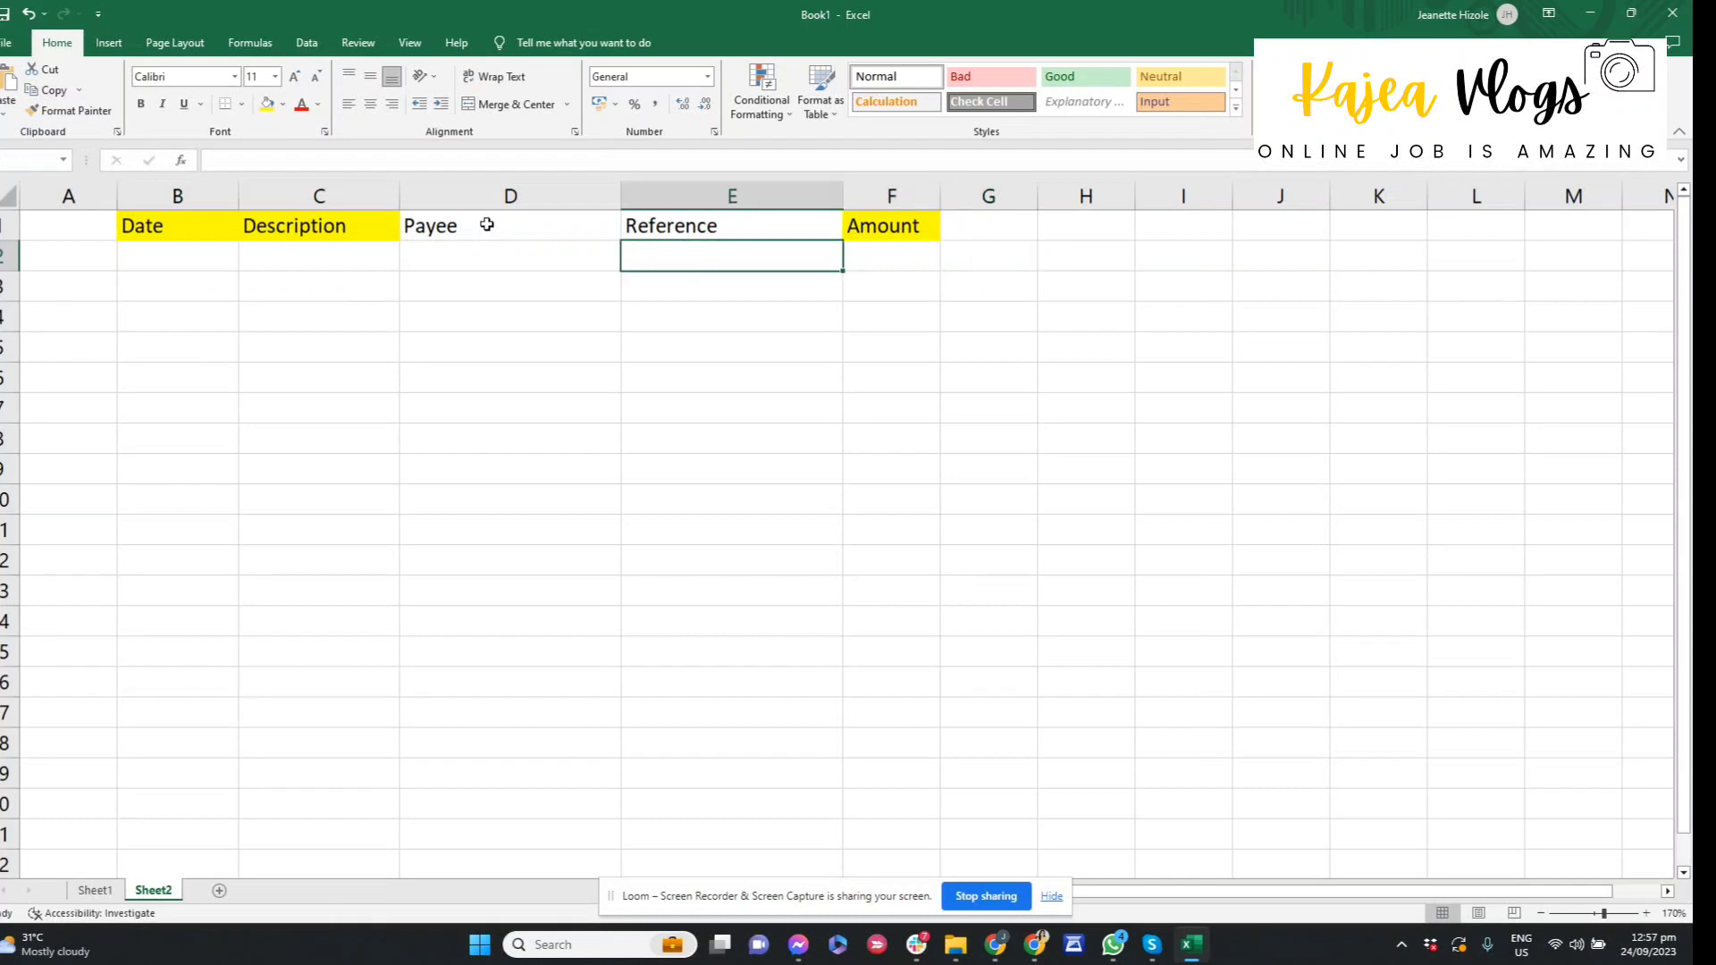
pyautogui.press('Left')
pyautogui.press('Left')
pyautogui.press('Left')
pyautogui.press('Right')
pyautogui.press('Right')
pyautogui.press('Right')
pyautogui.press('Right')
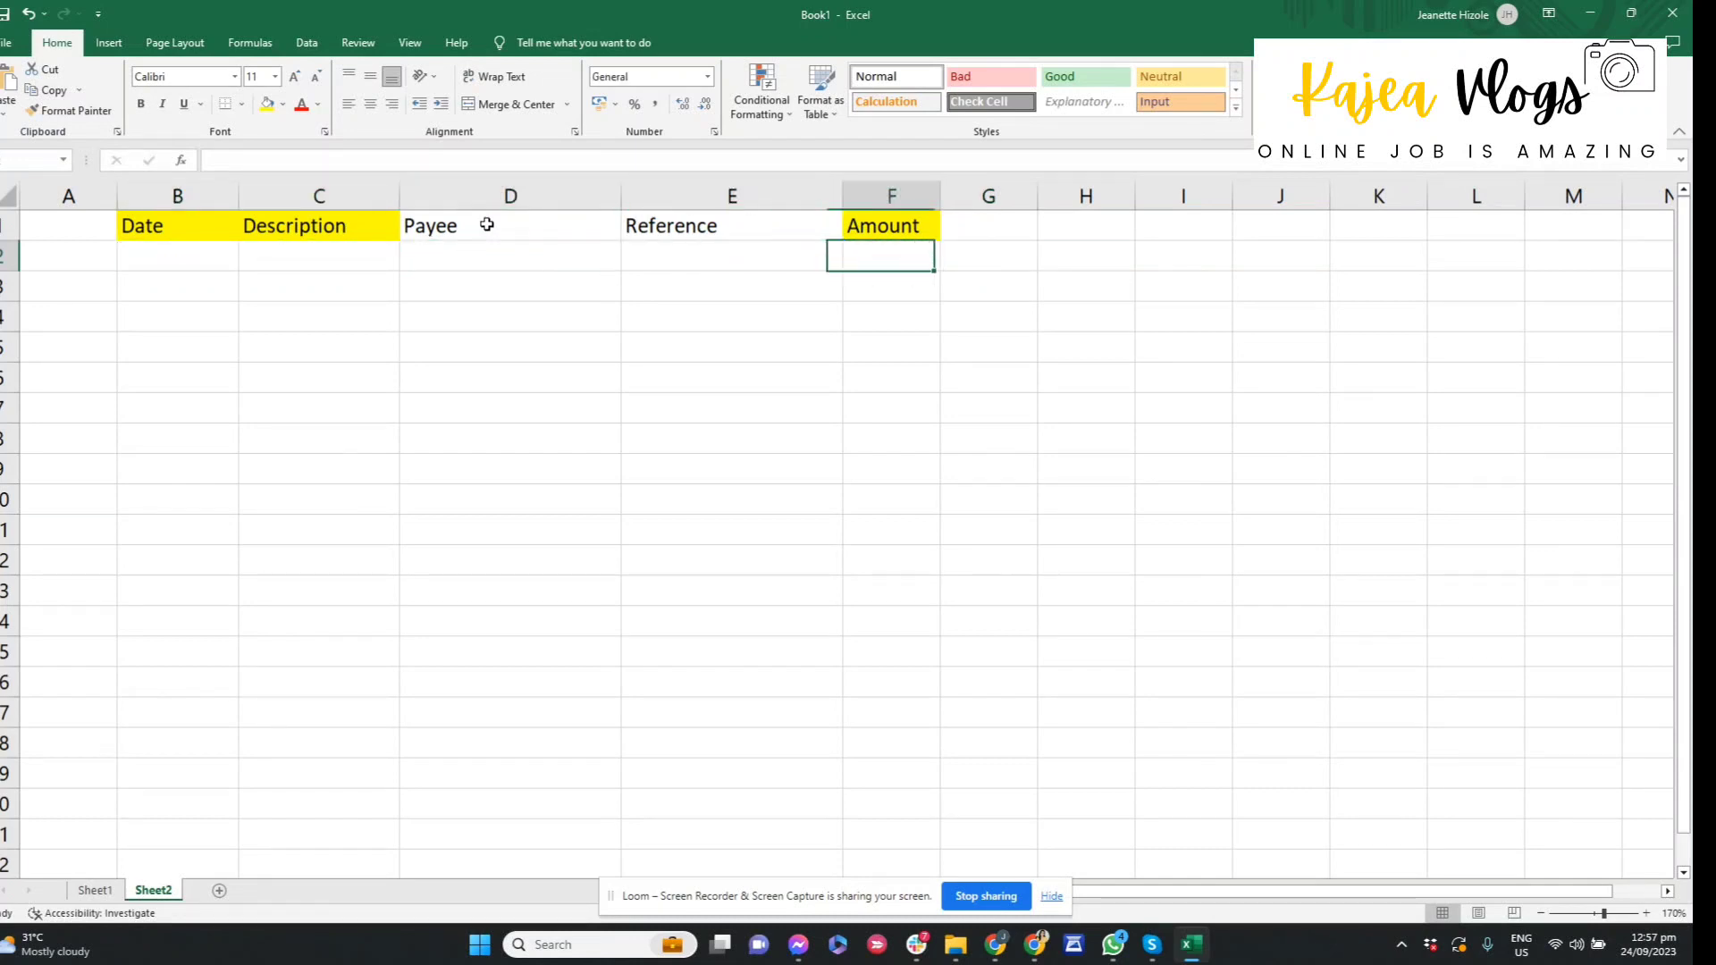
# Step: Look up the date of the payment transaction on the card statement and enter 3/23/2023 in cell B2
pyautogui.press('Left')
pyautogui.press('Left')
pyautogui.press('Left')
pyautogui.press('Left')
pyautogui.hotkey('alt', 'Tab')
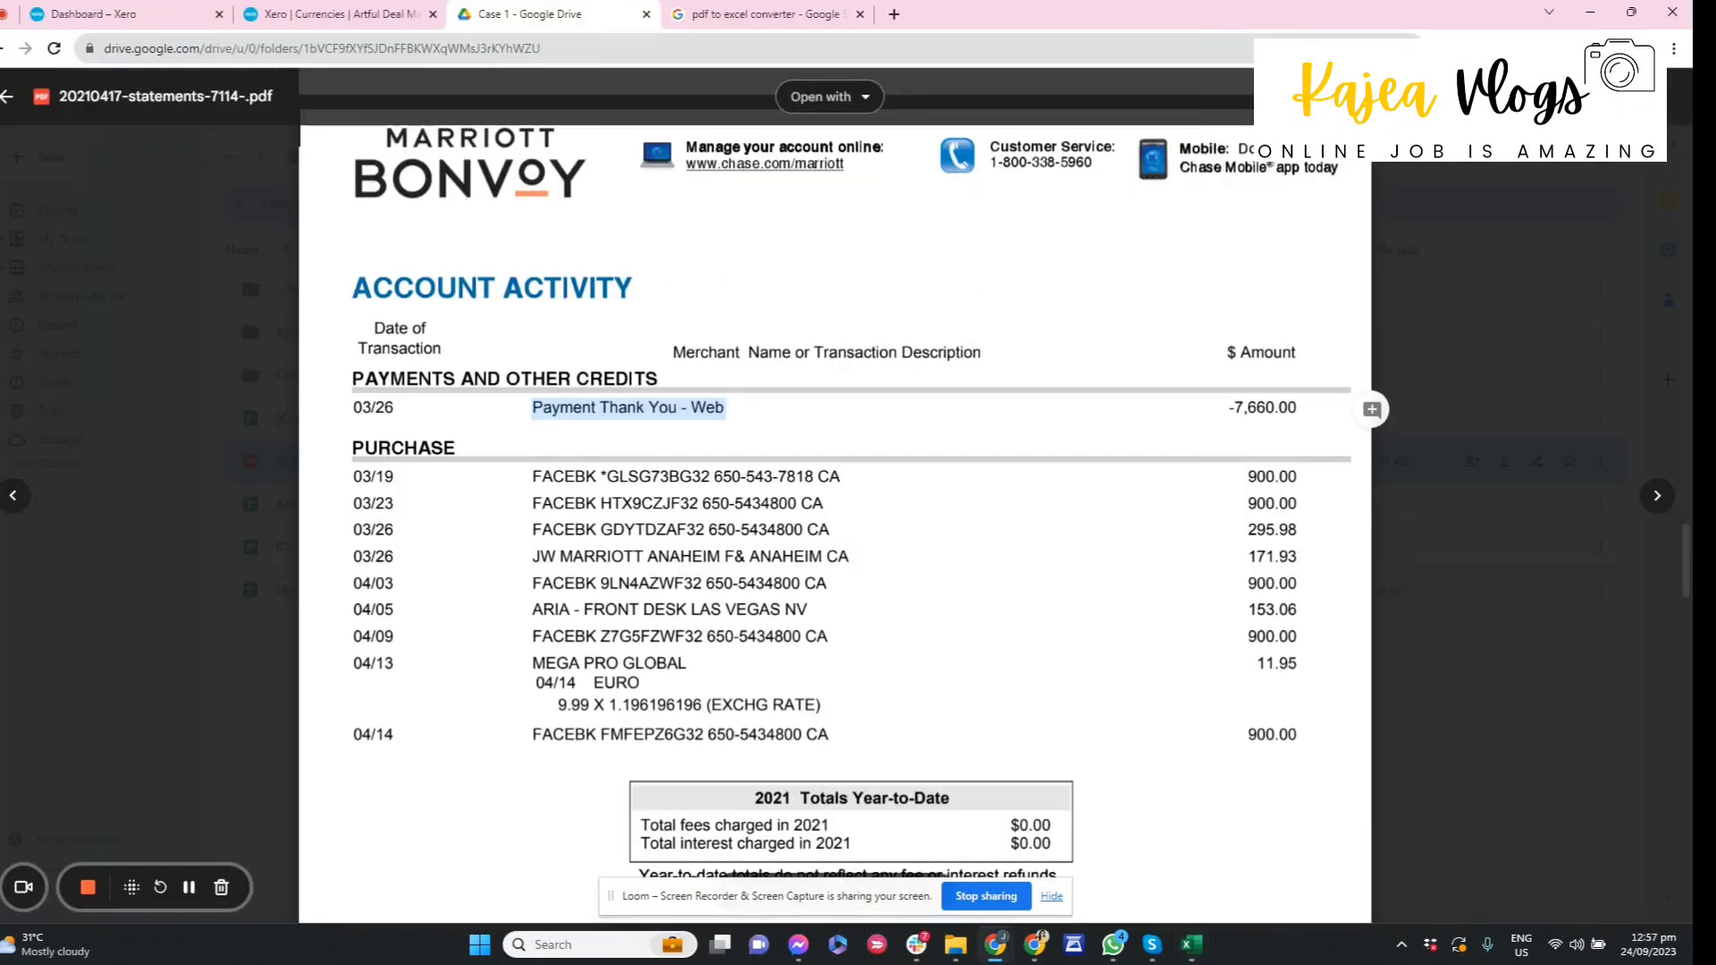
pyautogui.moveTo(354, 407); pyautogui.dragTo(395, 408)
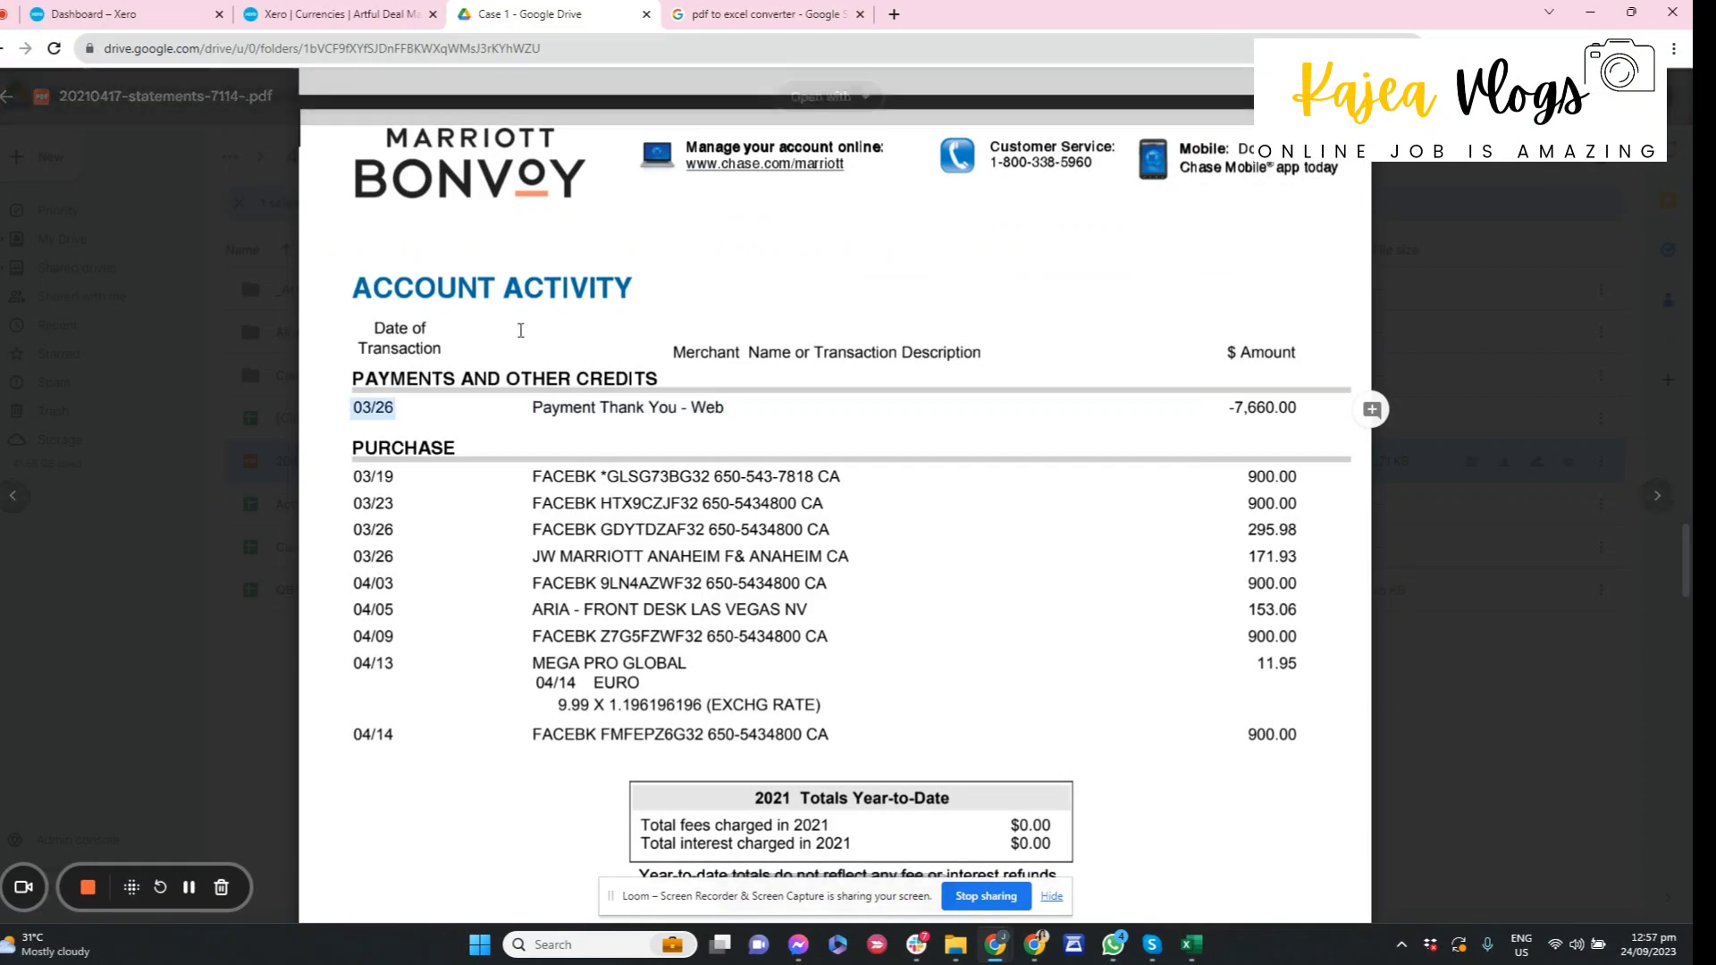
pyautogui.hotkey('alt', 'Tab')
pyautogui.write('3/')
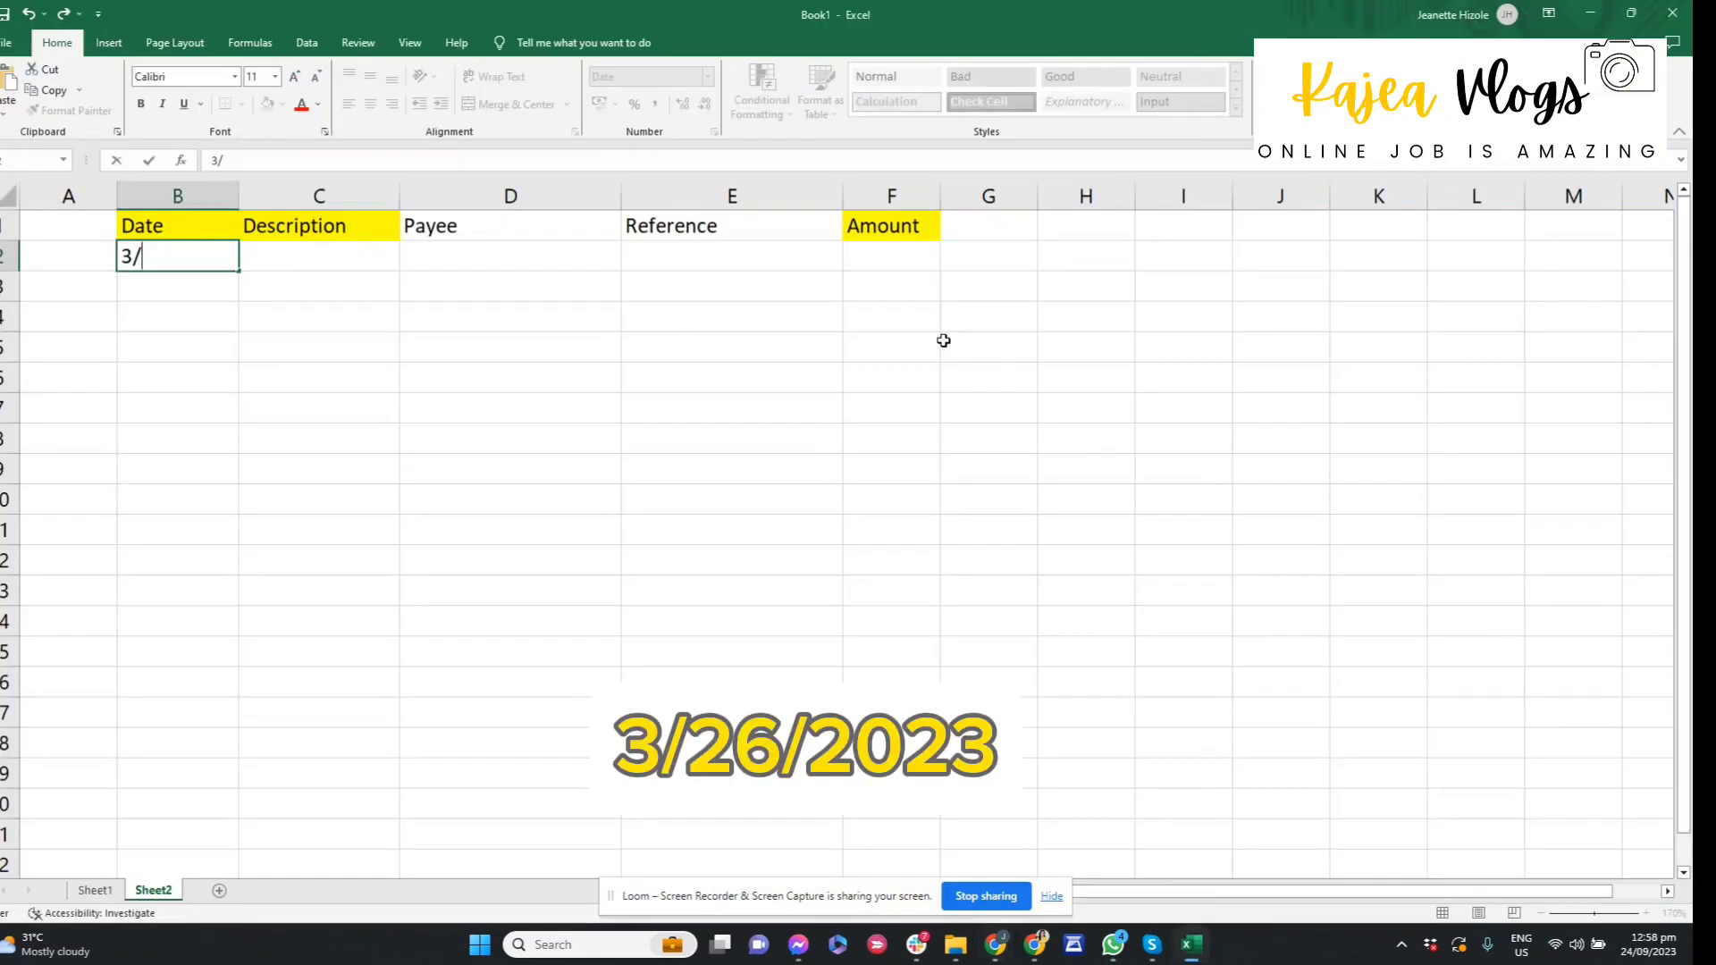
pyautogui.write('23/2023')
pyautogui.press('Return')
pyautogui.press('Up')
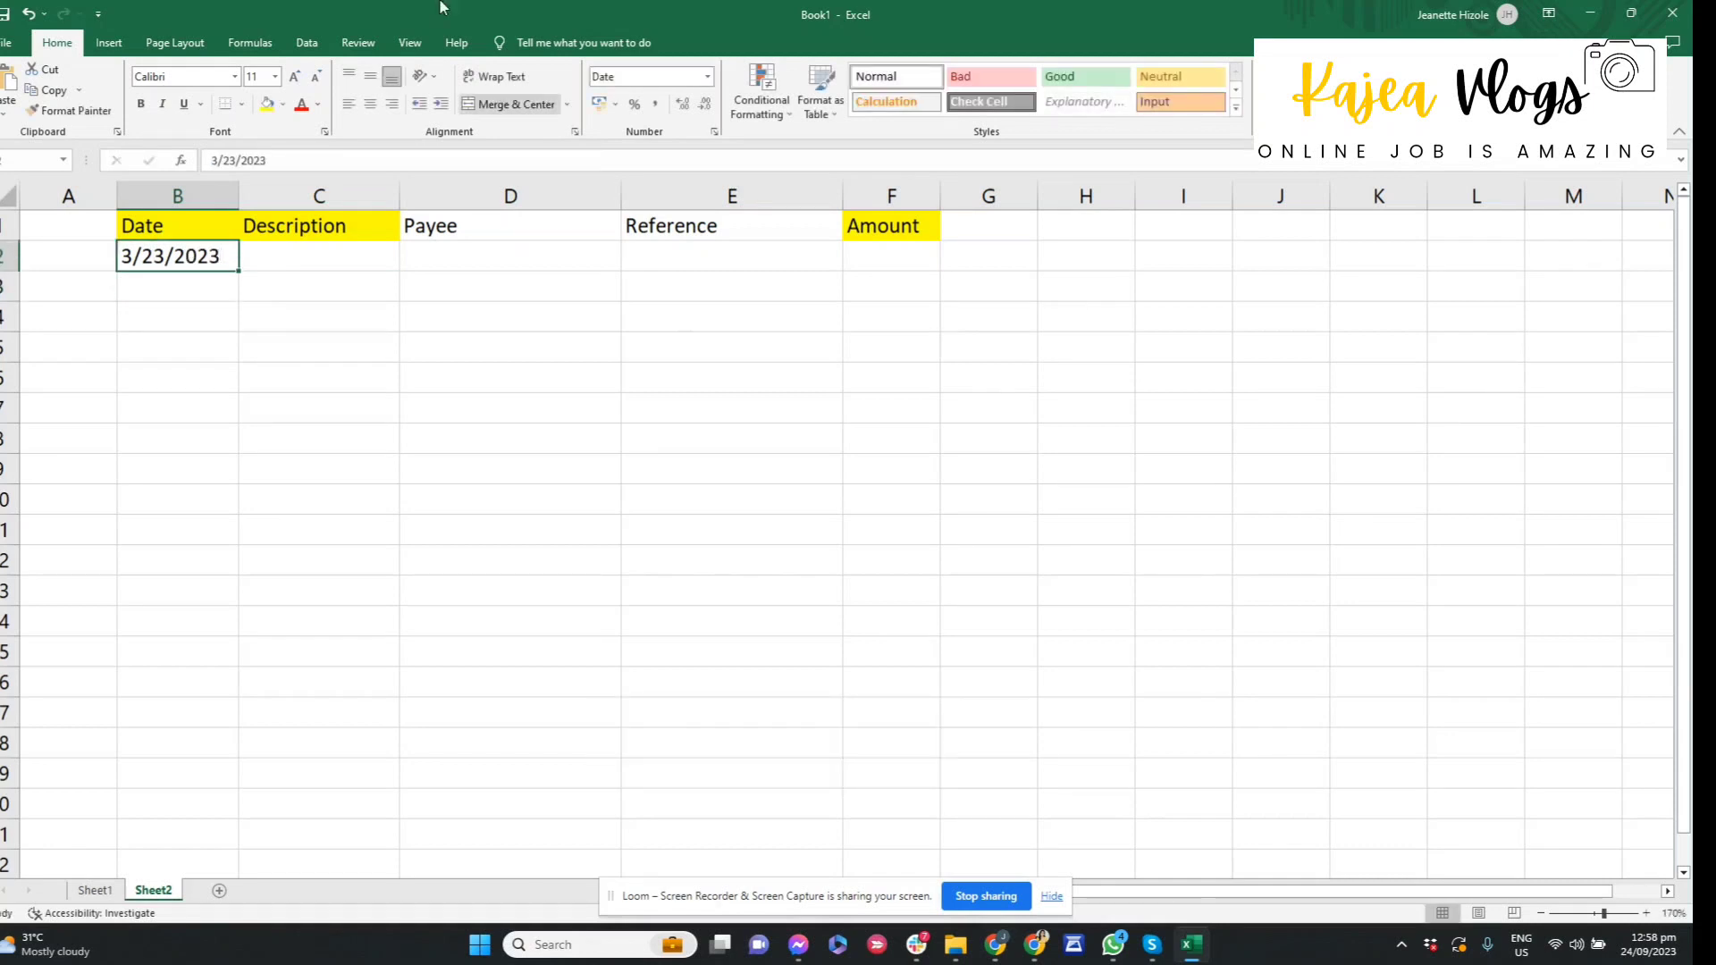
pyautogui.click(707, 78)
pyautogui.click(349, 266)
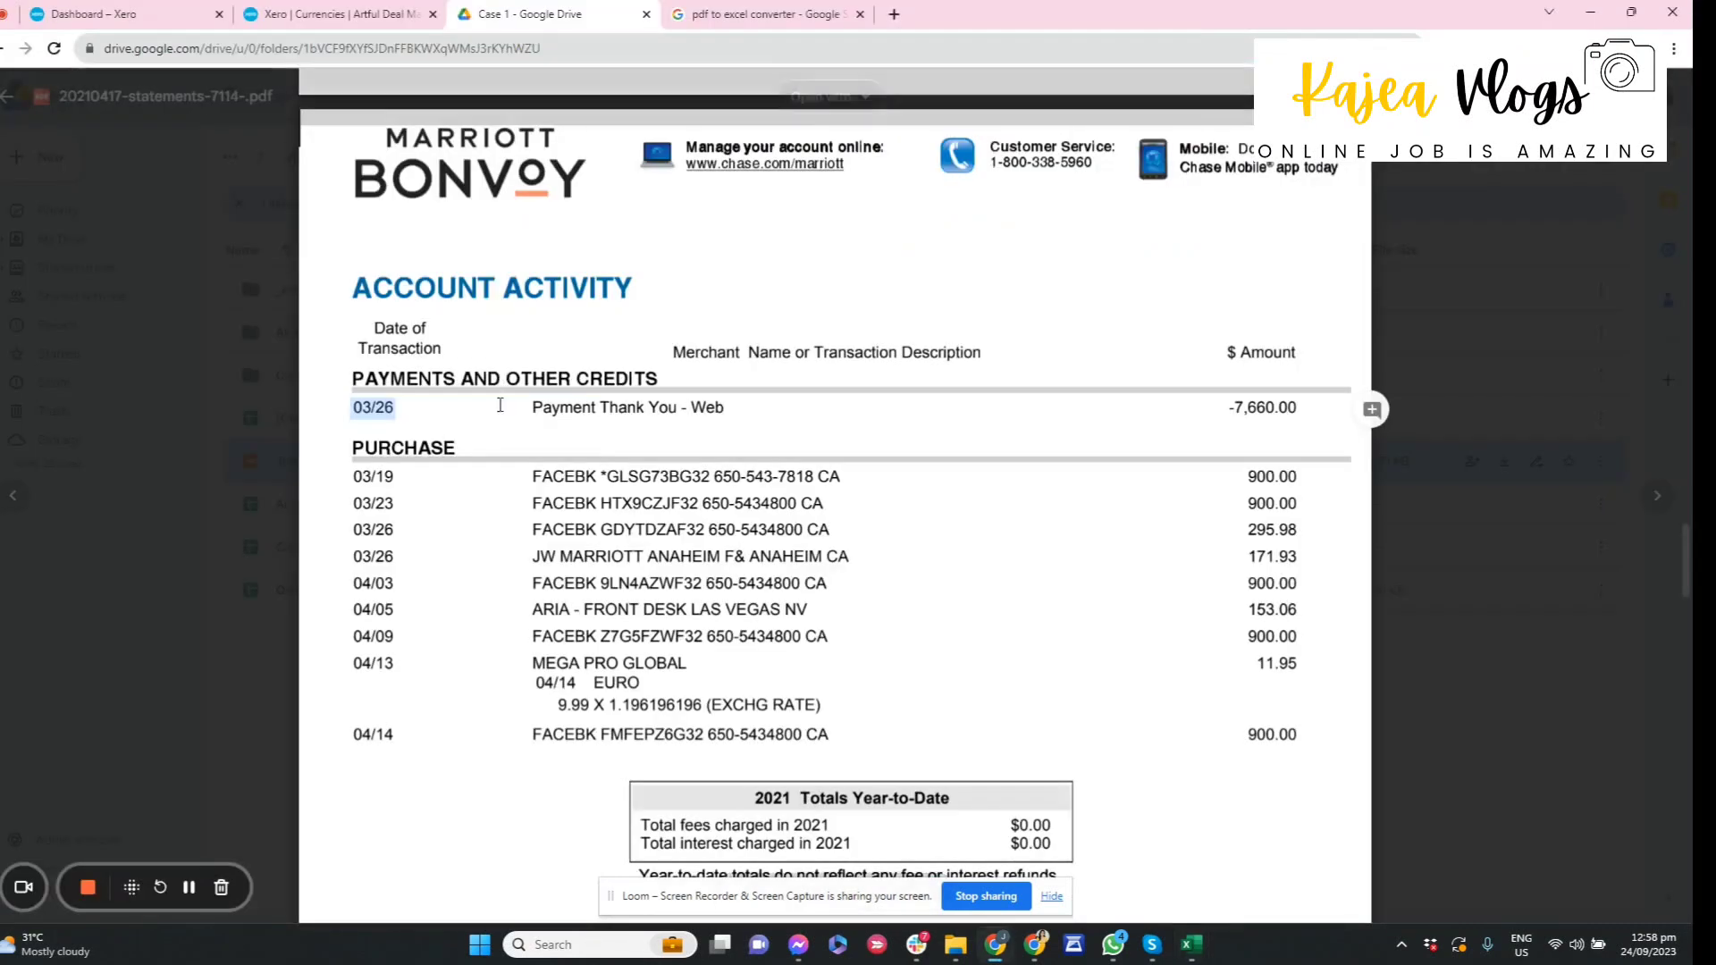
# Step: Copy the payment's description, Payment Thank You - Web, into C2 and its amount, -7,660.00, into F2
pyautogui.doubleClick(564, 409)
pyautogui.moveTo(564, 408); pyautogui.dragTo(864, 418)
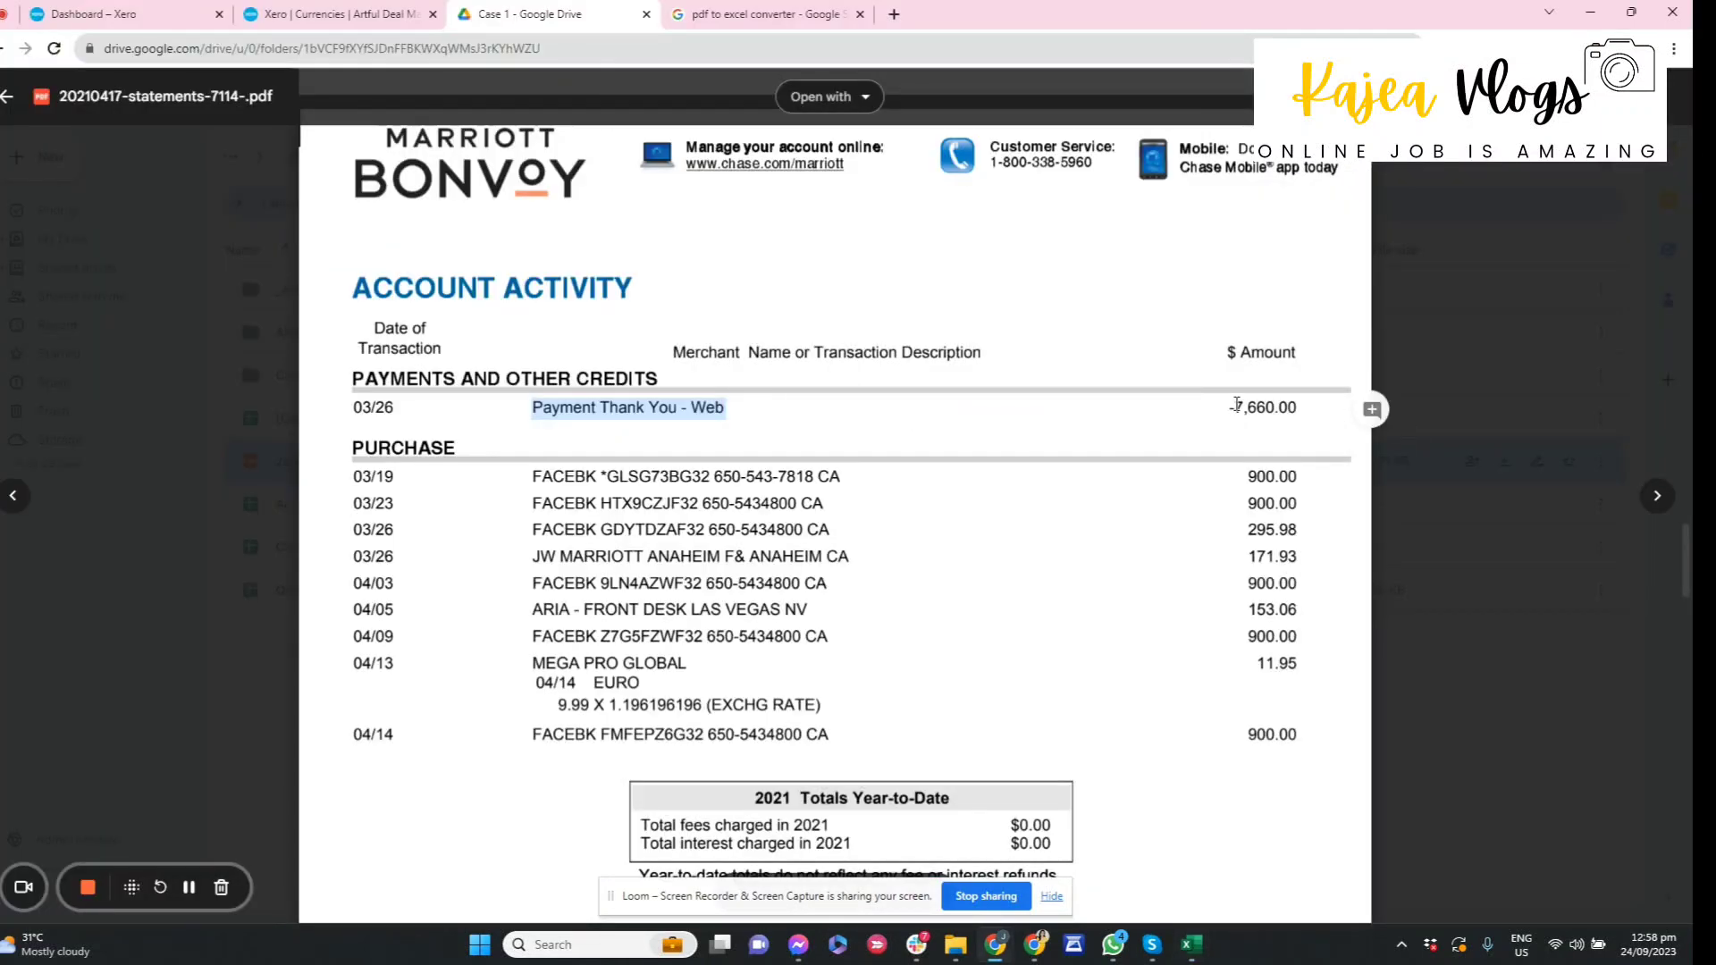
pyautogui.doubleClick(1236, 407)
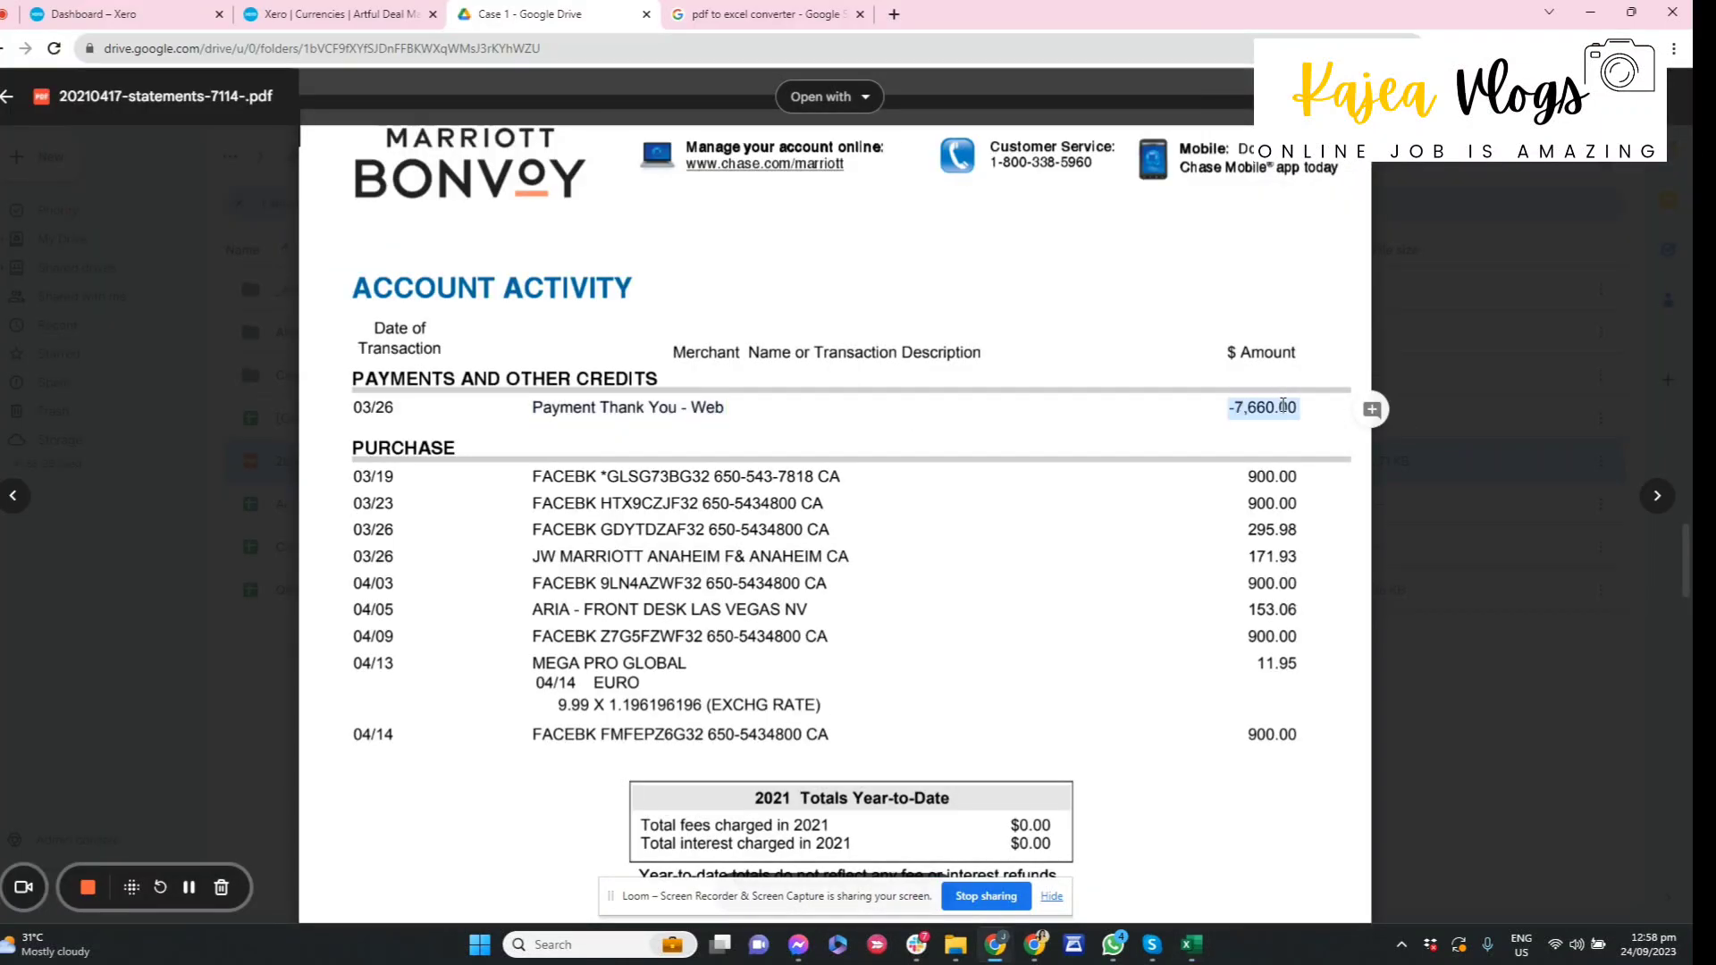
pyautogui.hotkey('ctrl', 'c')
pyautogui.hotkey('alt', 'Tab')
pyautogui.doubleClick(874, 257)
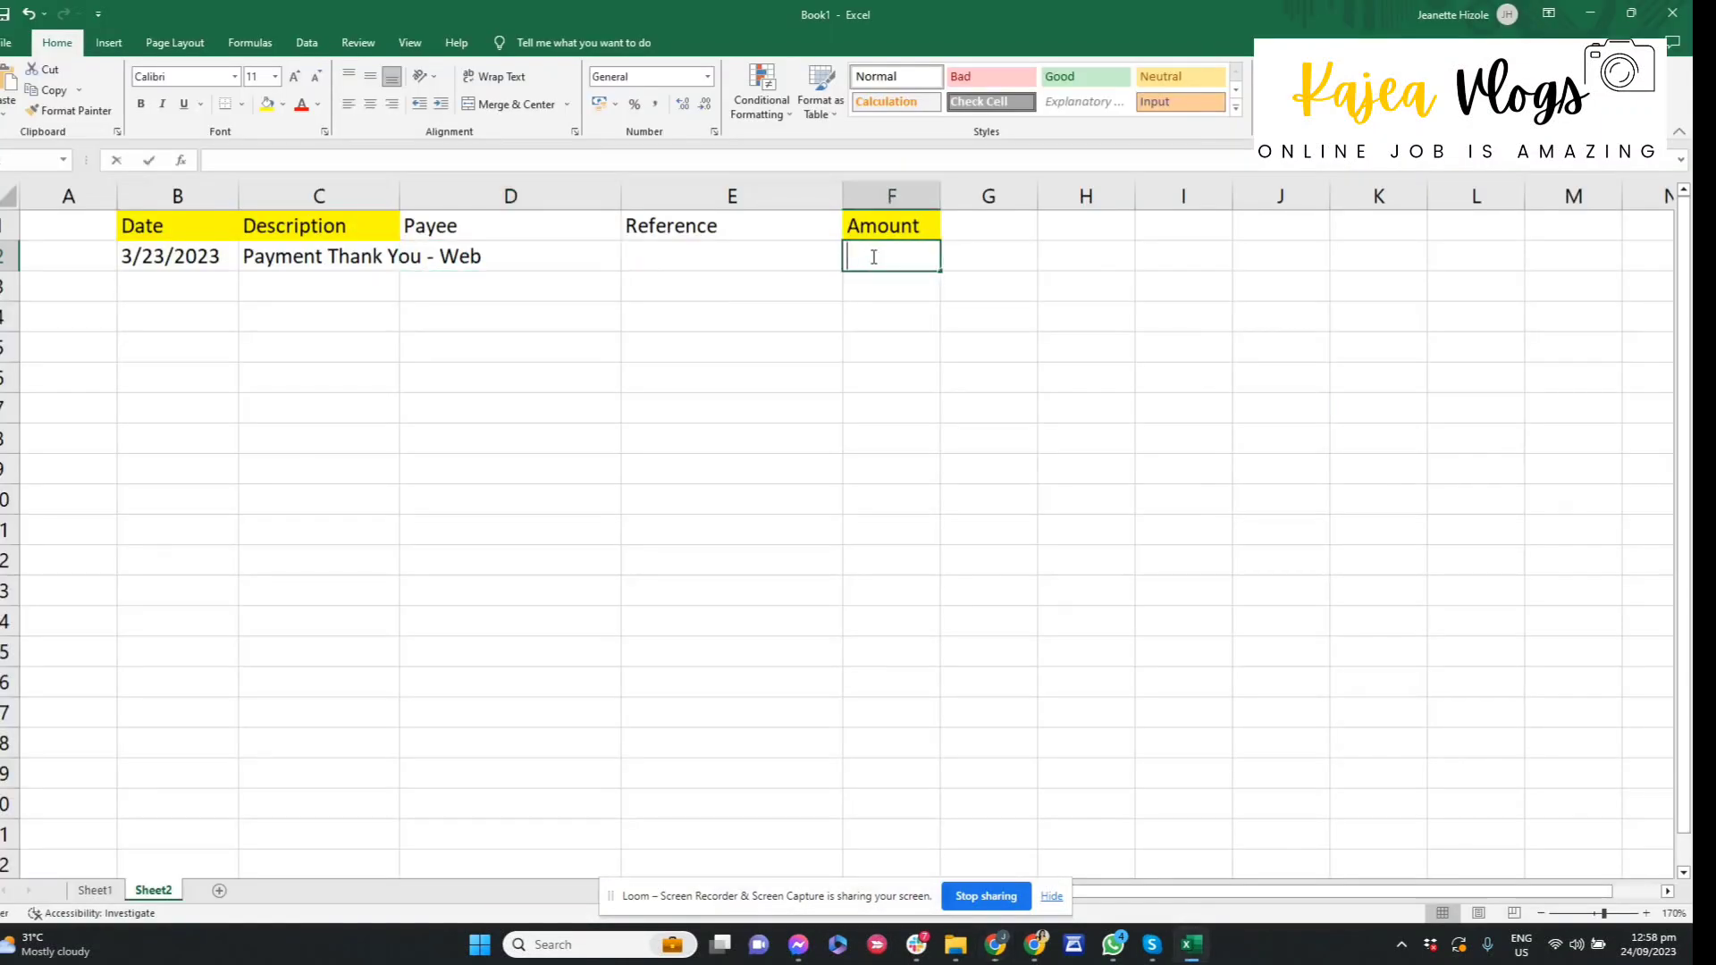
pyautogui.hotkey('ctrl', 'v')
pyautogui.press('Tab')
# Step: Check the payment amount on the statement and make the amount in F2 positive, 7,660.00
pyautogui.hotkey('alt', 'Tab')
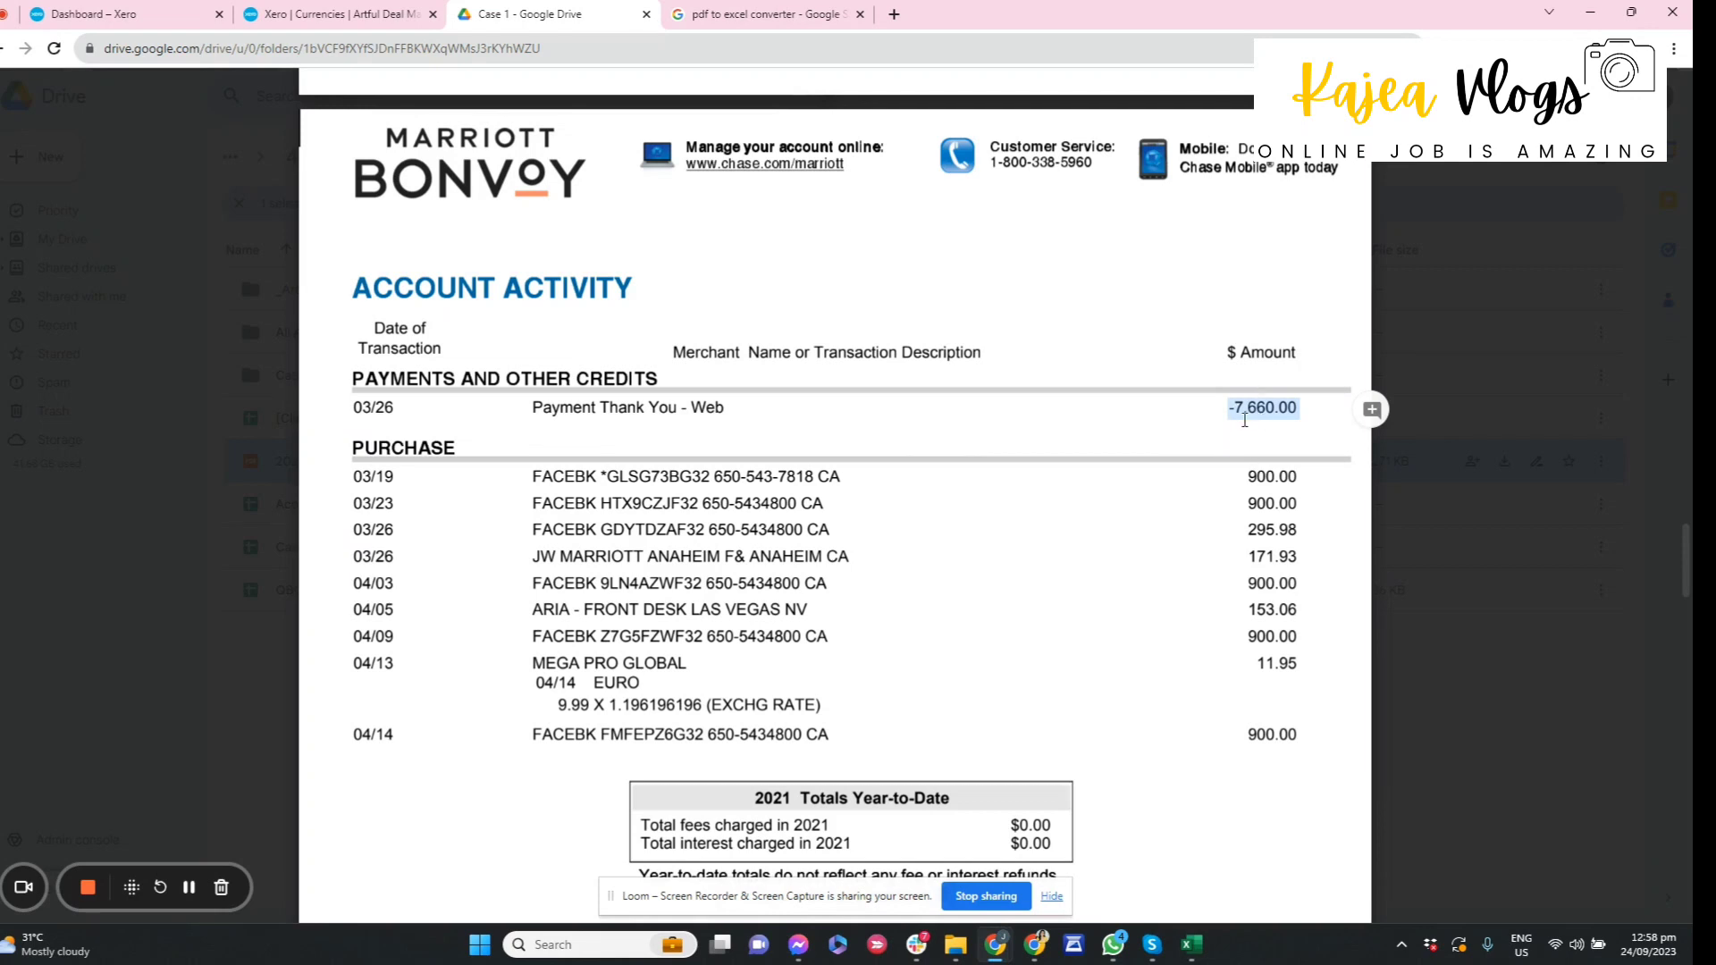
pyautogui.hotkey('alt', 'Tab')
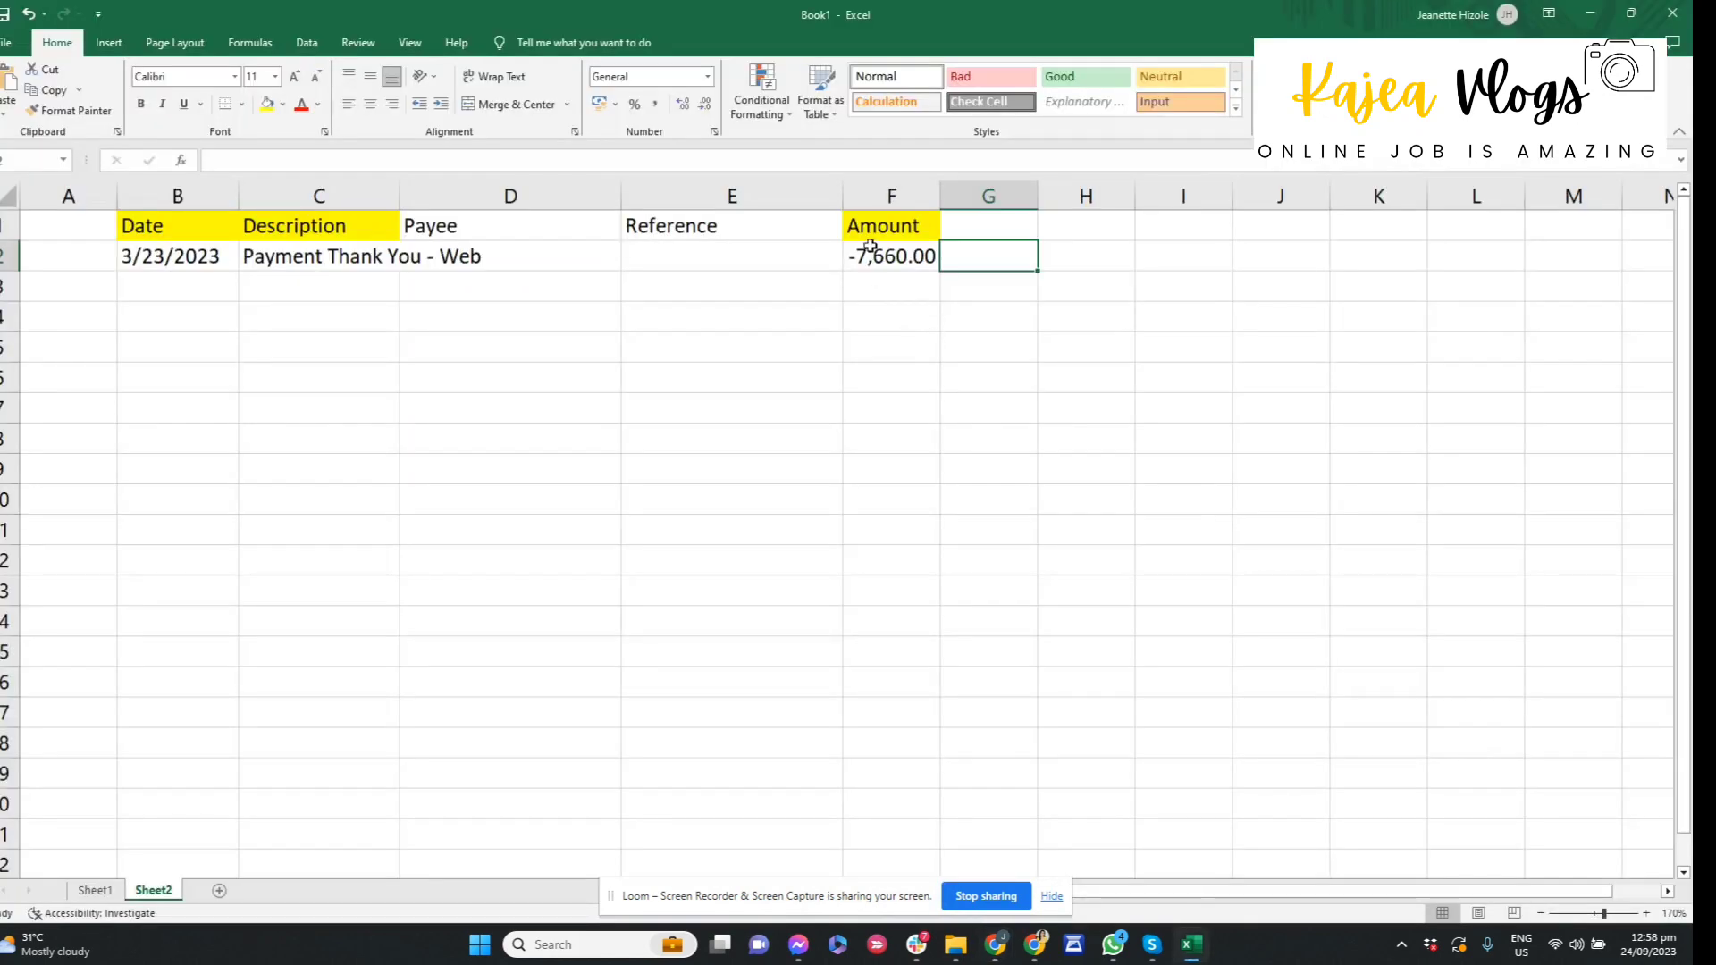
pyautogui.click(847, 258)
pyautogui.doubleClick(848, 259)
pyautogui.press('BackSpace')
pyautogui.press('Return')
# Step: Look up the first purchase's date on the statement and try entering it as 3/19/2023 in B3
pyautogui.press('Left')
pyautogui.press('Left')
pyautogui.press('Left')
pyautogui.press('Left')
pyautogui.press('Left')
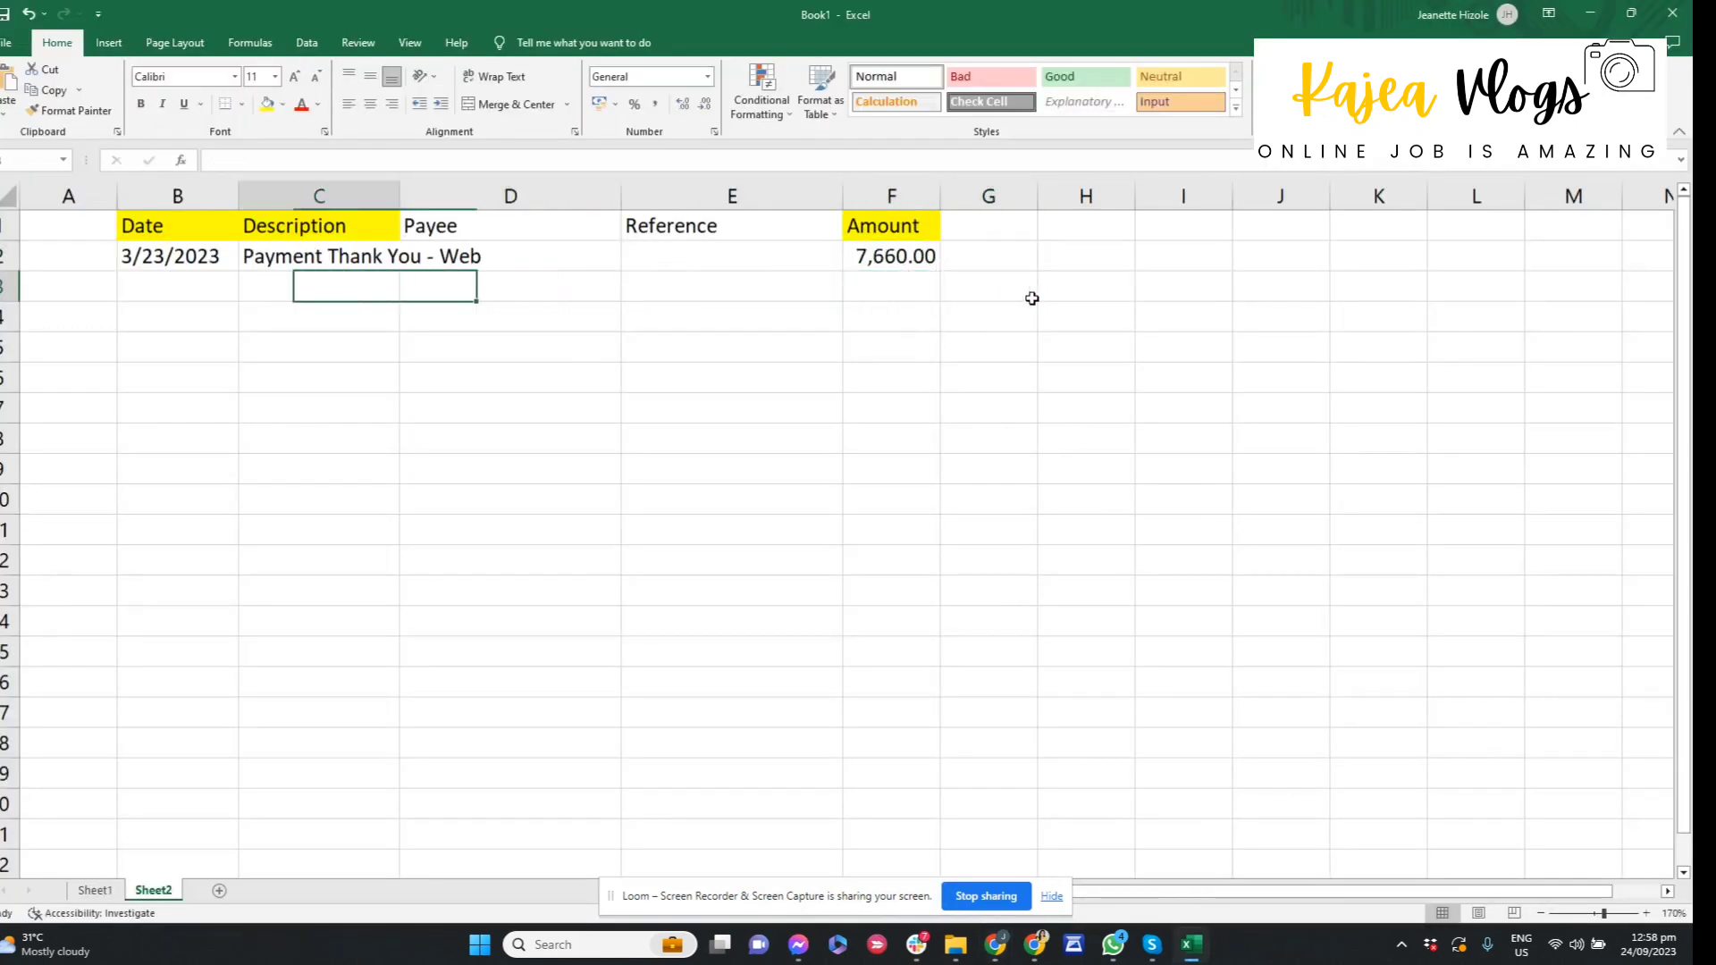
pyautogui.press('Right')
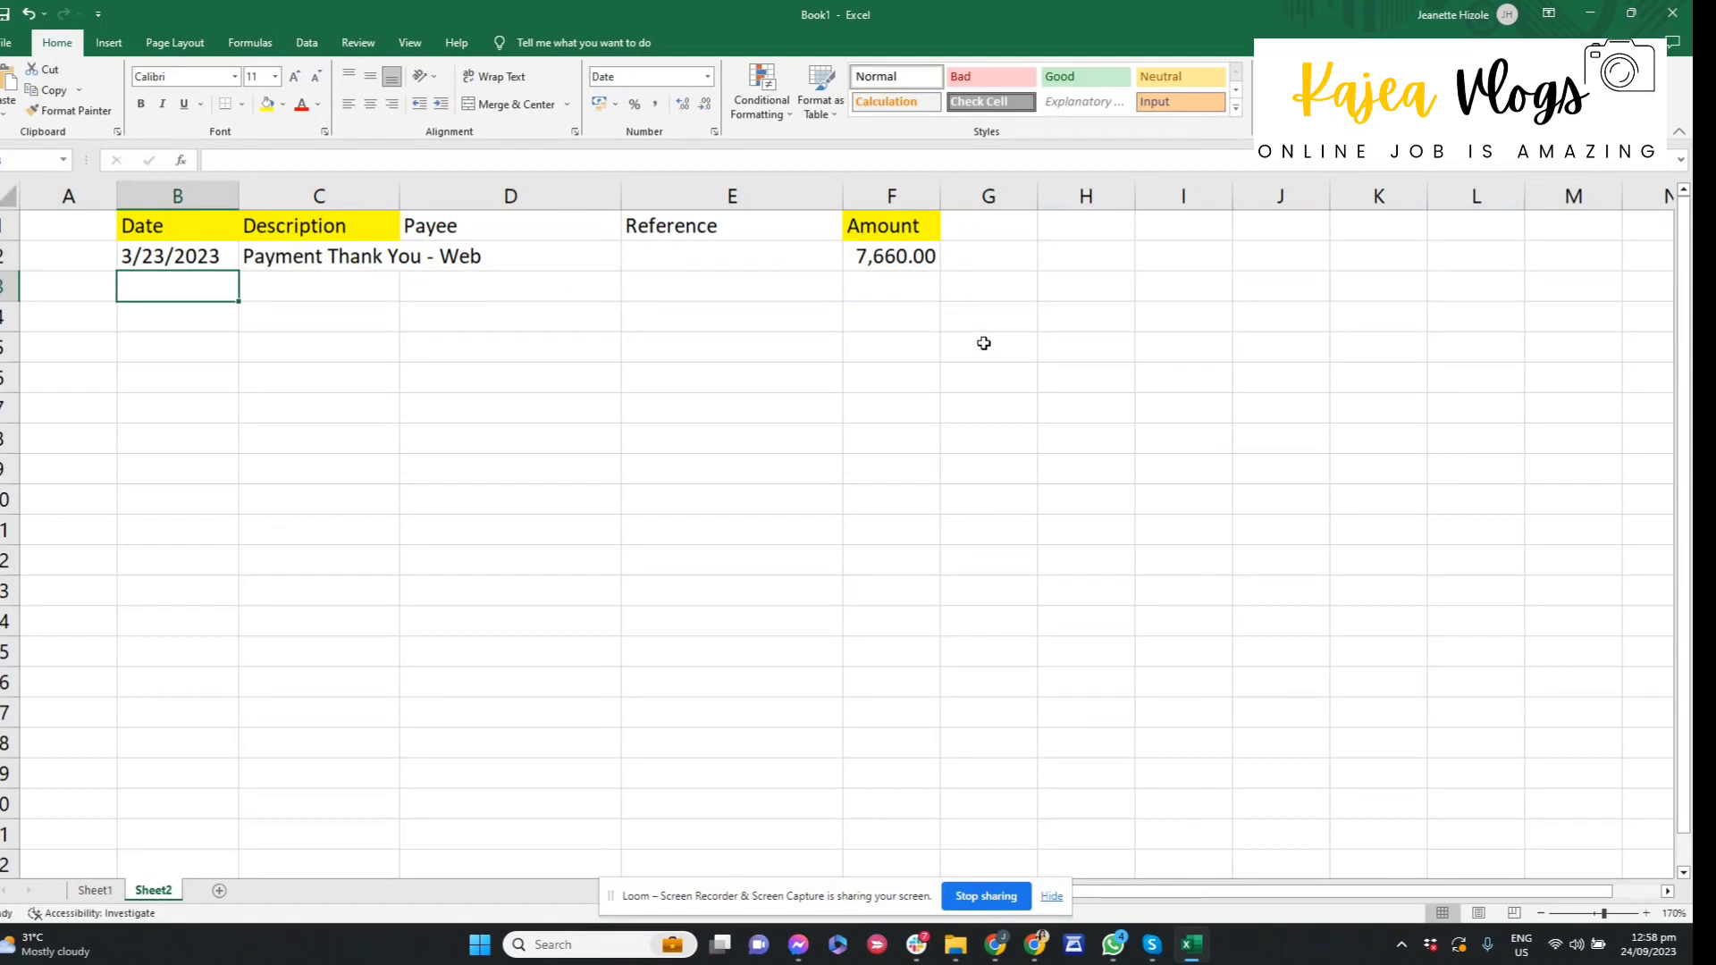
pyautogui.hotkey('alt', 'Tab')
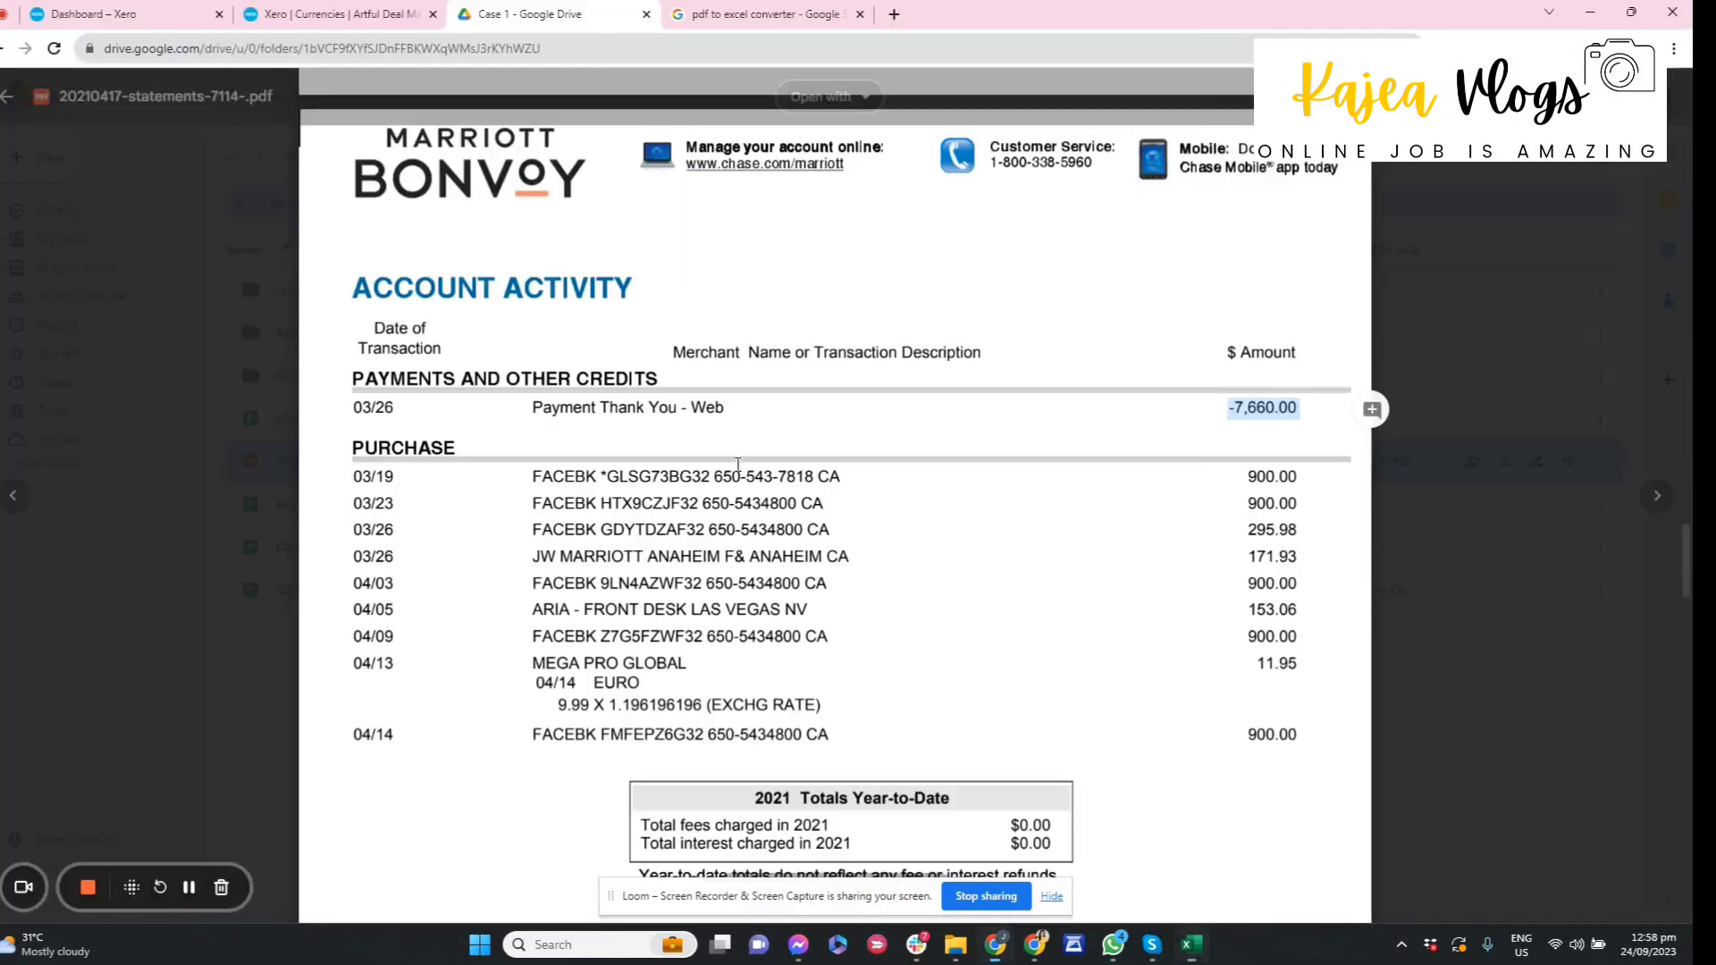
pyautogui.moveTo(395, 477); pyautogui.dragTo(359, 478)
pyautogui.hotkey('alt', 'Tab')
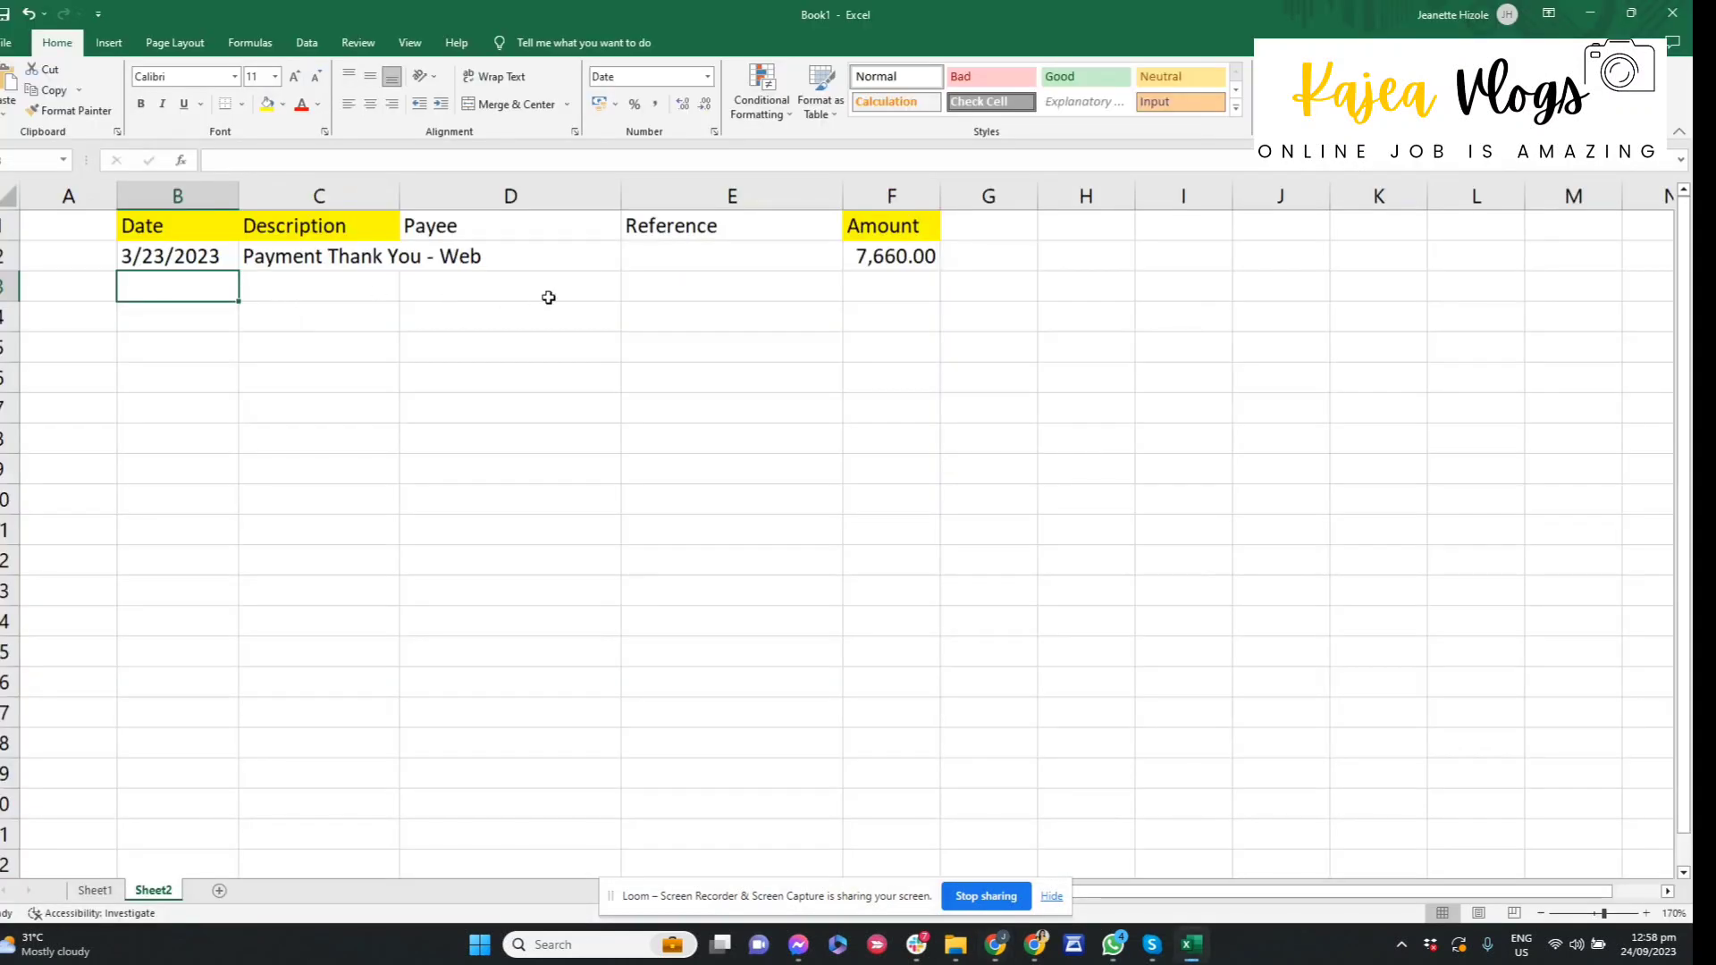
pyautogui.write('3/1/19')
pyautogui.press('Return')
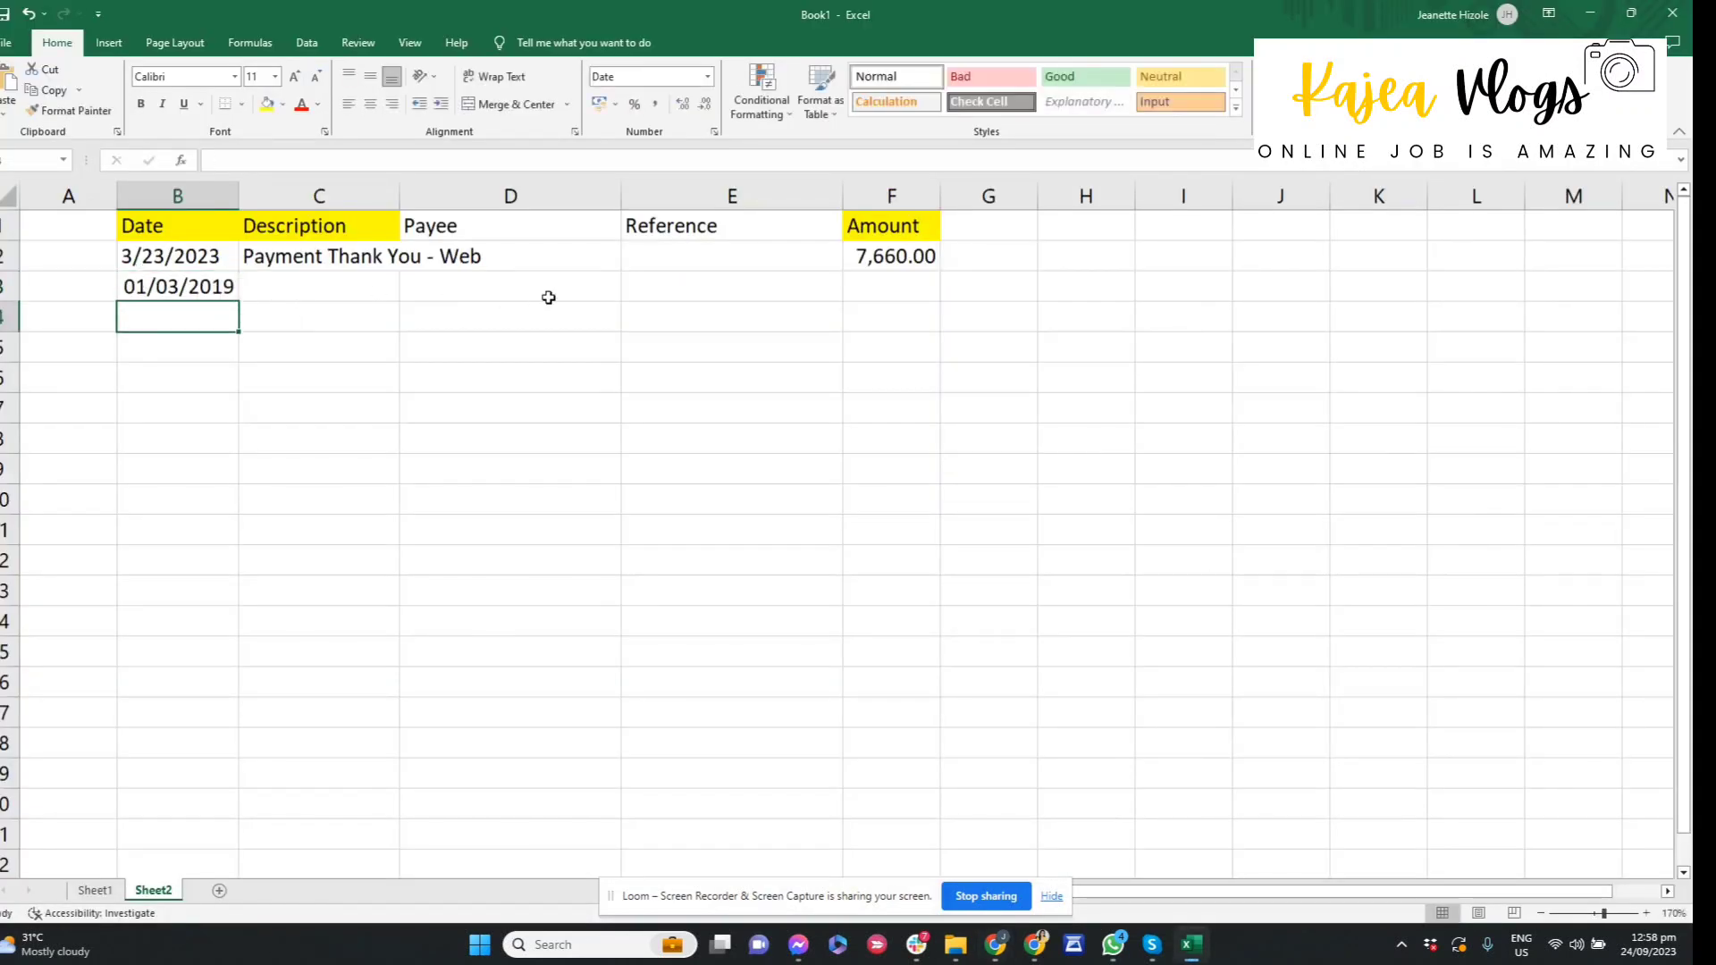
pyautogui.press('Up')
pyautogui.write('3/19/2023')
pyautogui.press('Return')
pyautogui.press('Up')
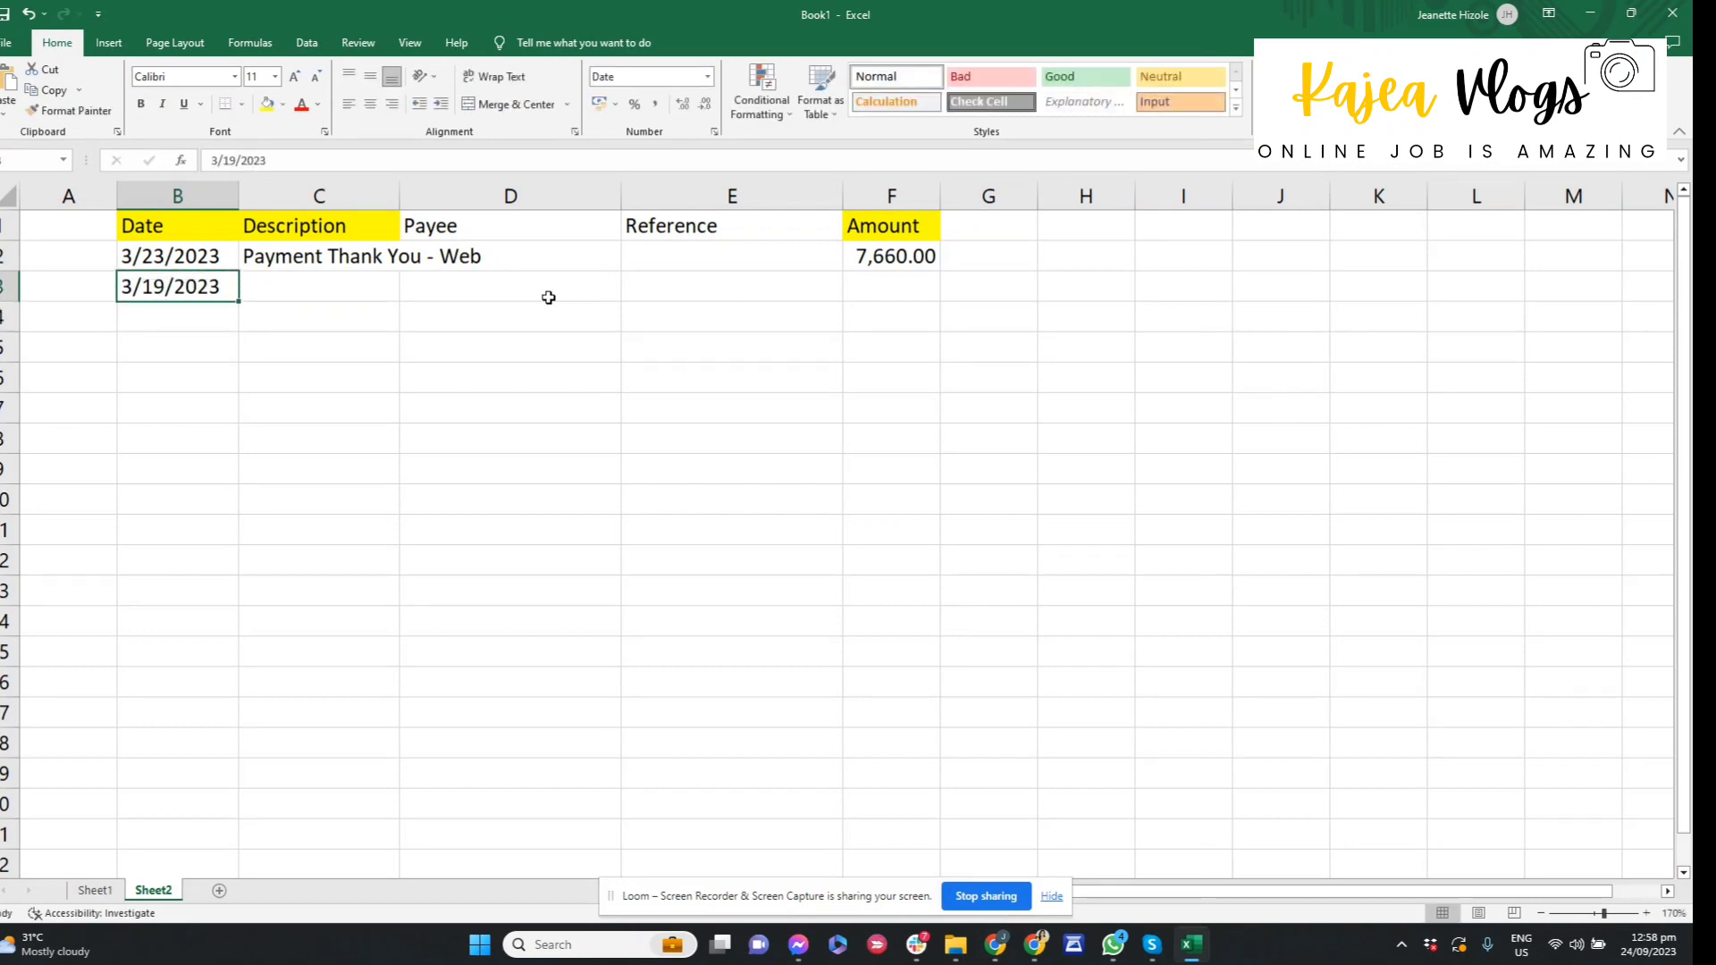
pyautogui.press('Up')
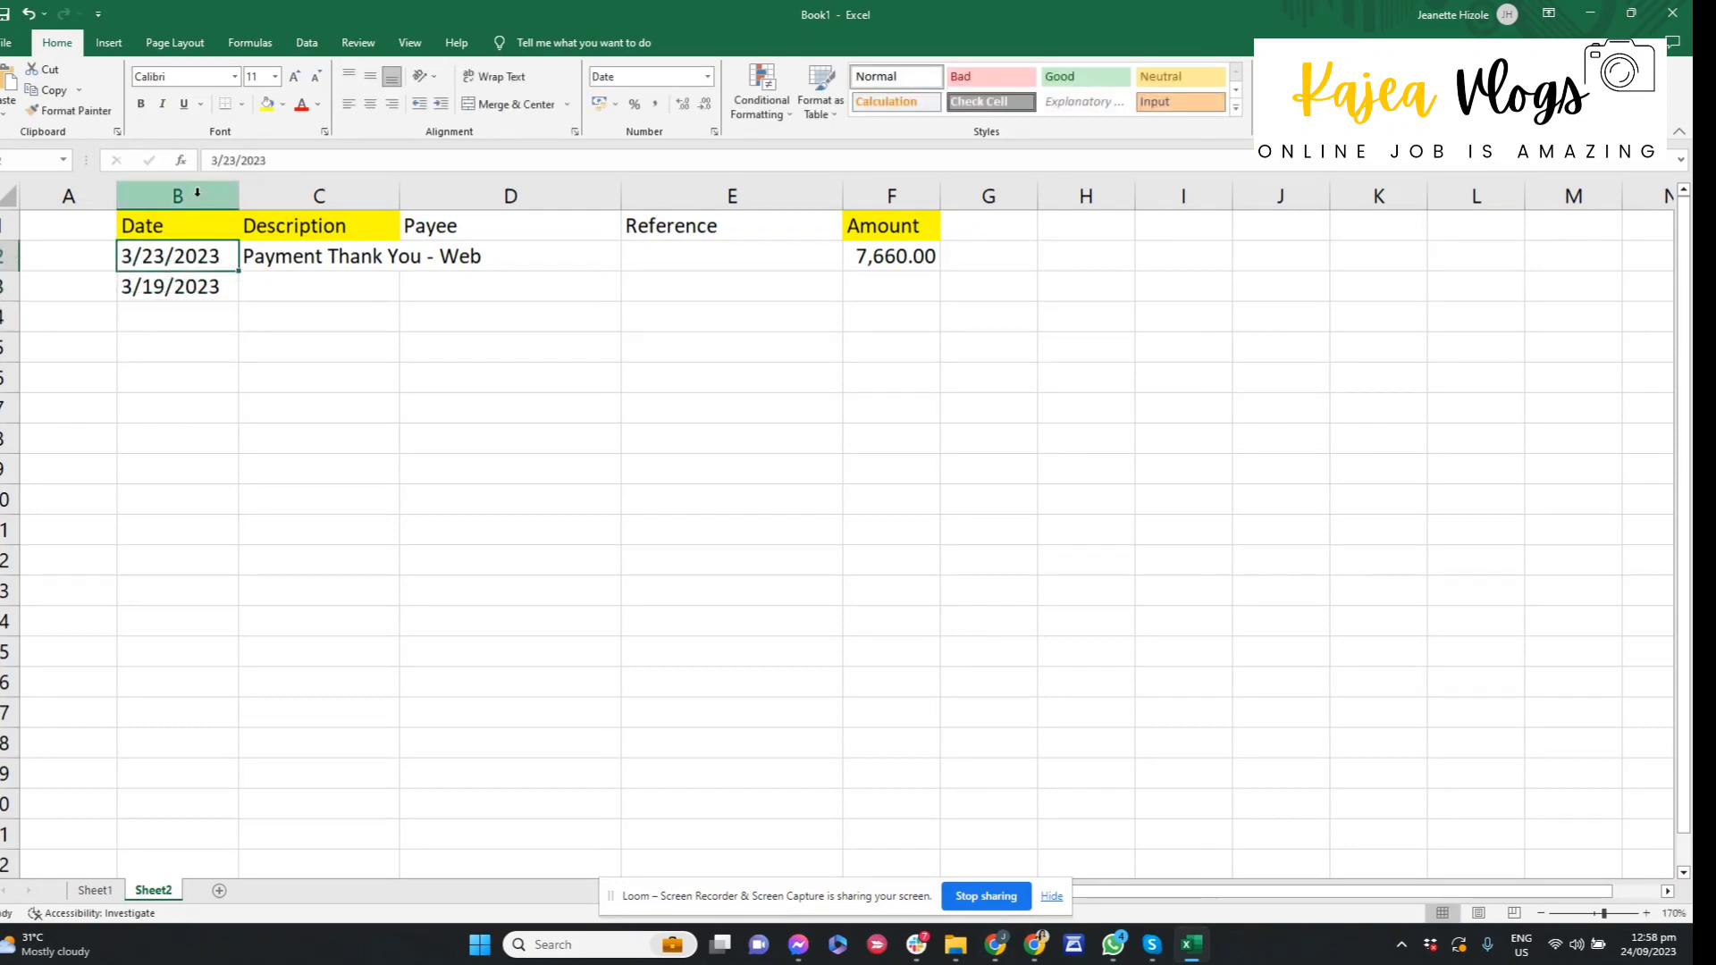
# Step: Test the day-first date order by entering 19/03/2023 in cell B4
pyautogui.click(183, 291)
pyautogui.click(185, 313)
pyautogui.write('19/03/2023')
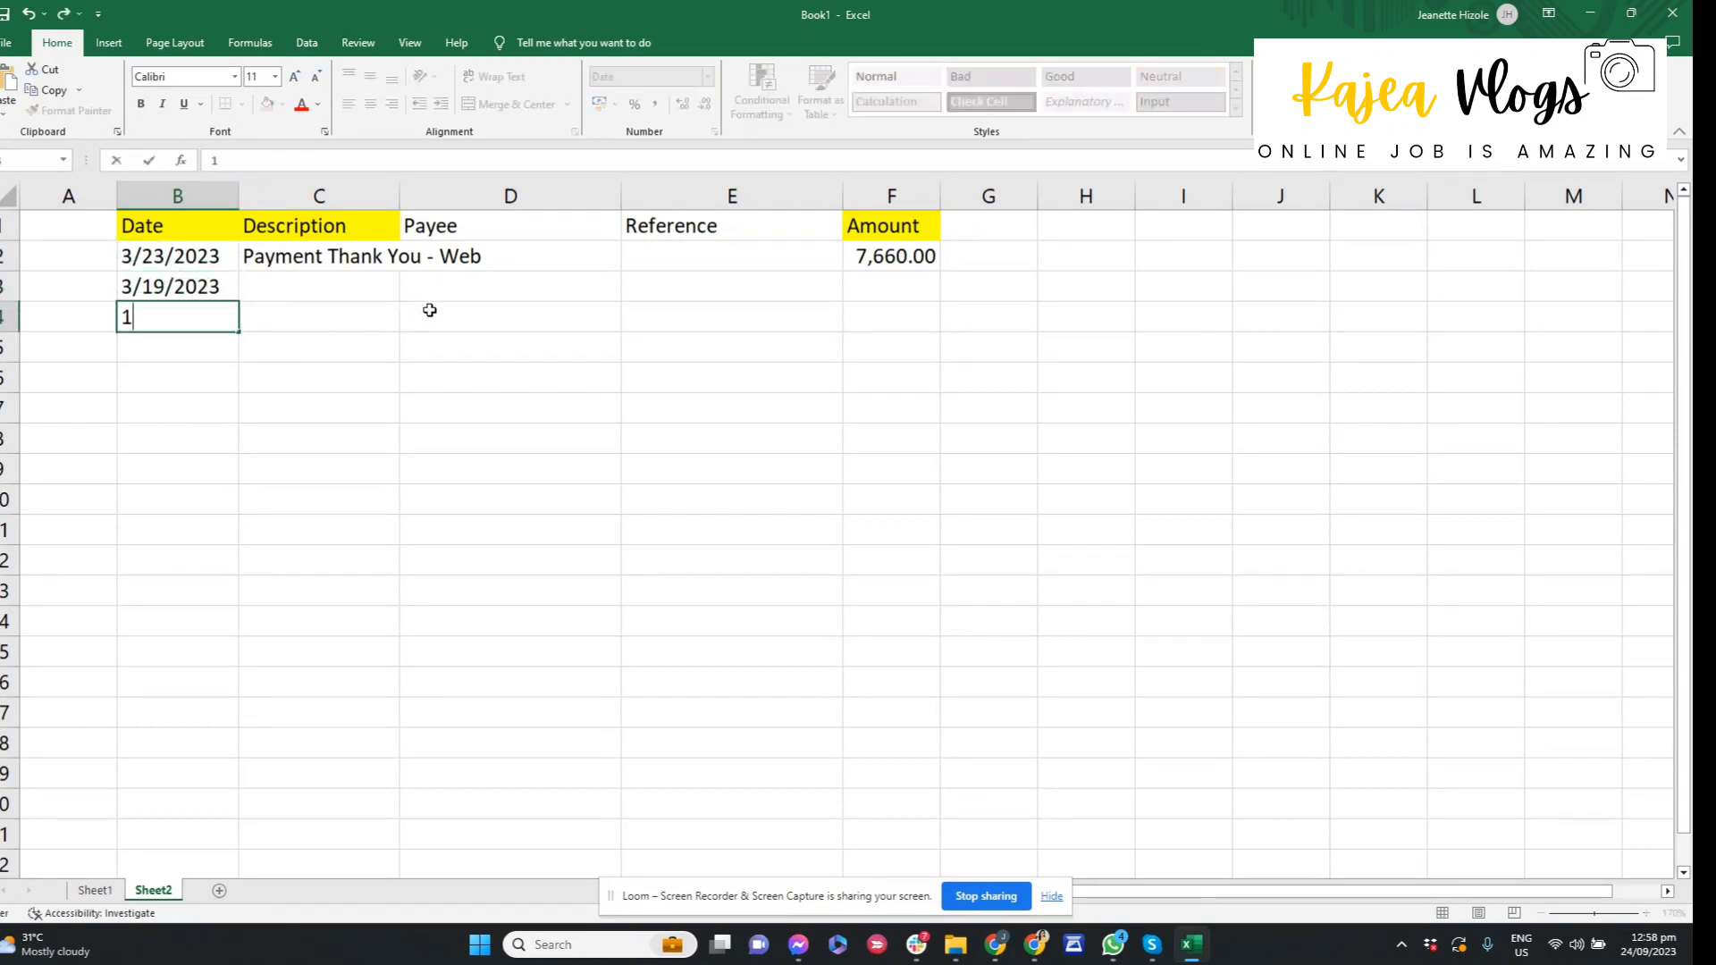
pyautogui.press('Return')
pyautogui.press('Up')
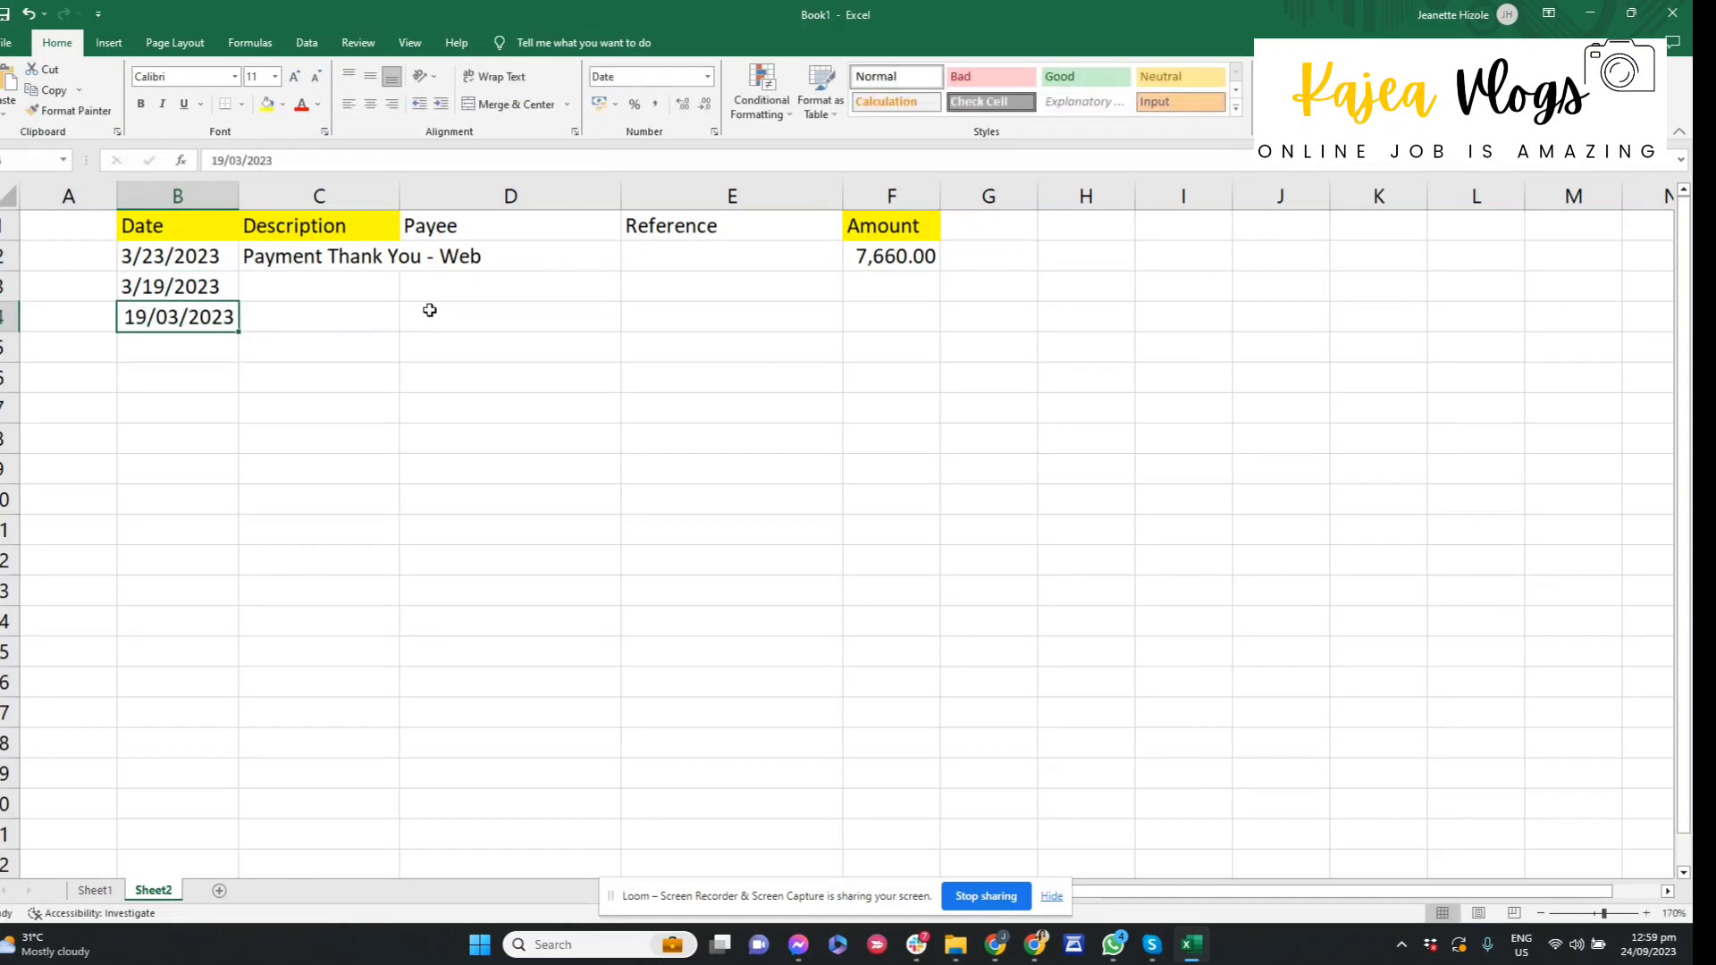
# Step: Re-enter the dates in day-first order, 23/3/2023 in B2 and 19/3/2023 in B3
pyautogui.press('Up')
pyautogui.press('Up')
pyautogui.write('23/3/2023')
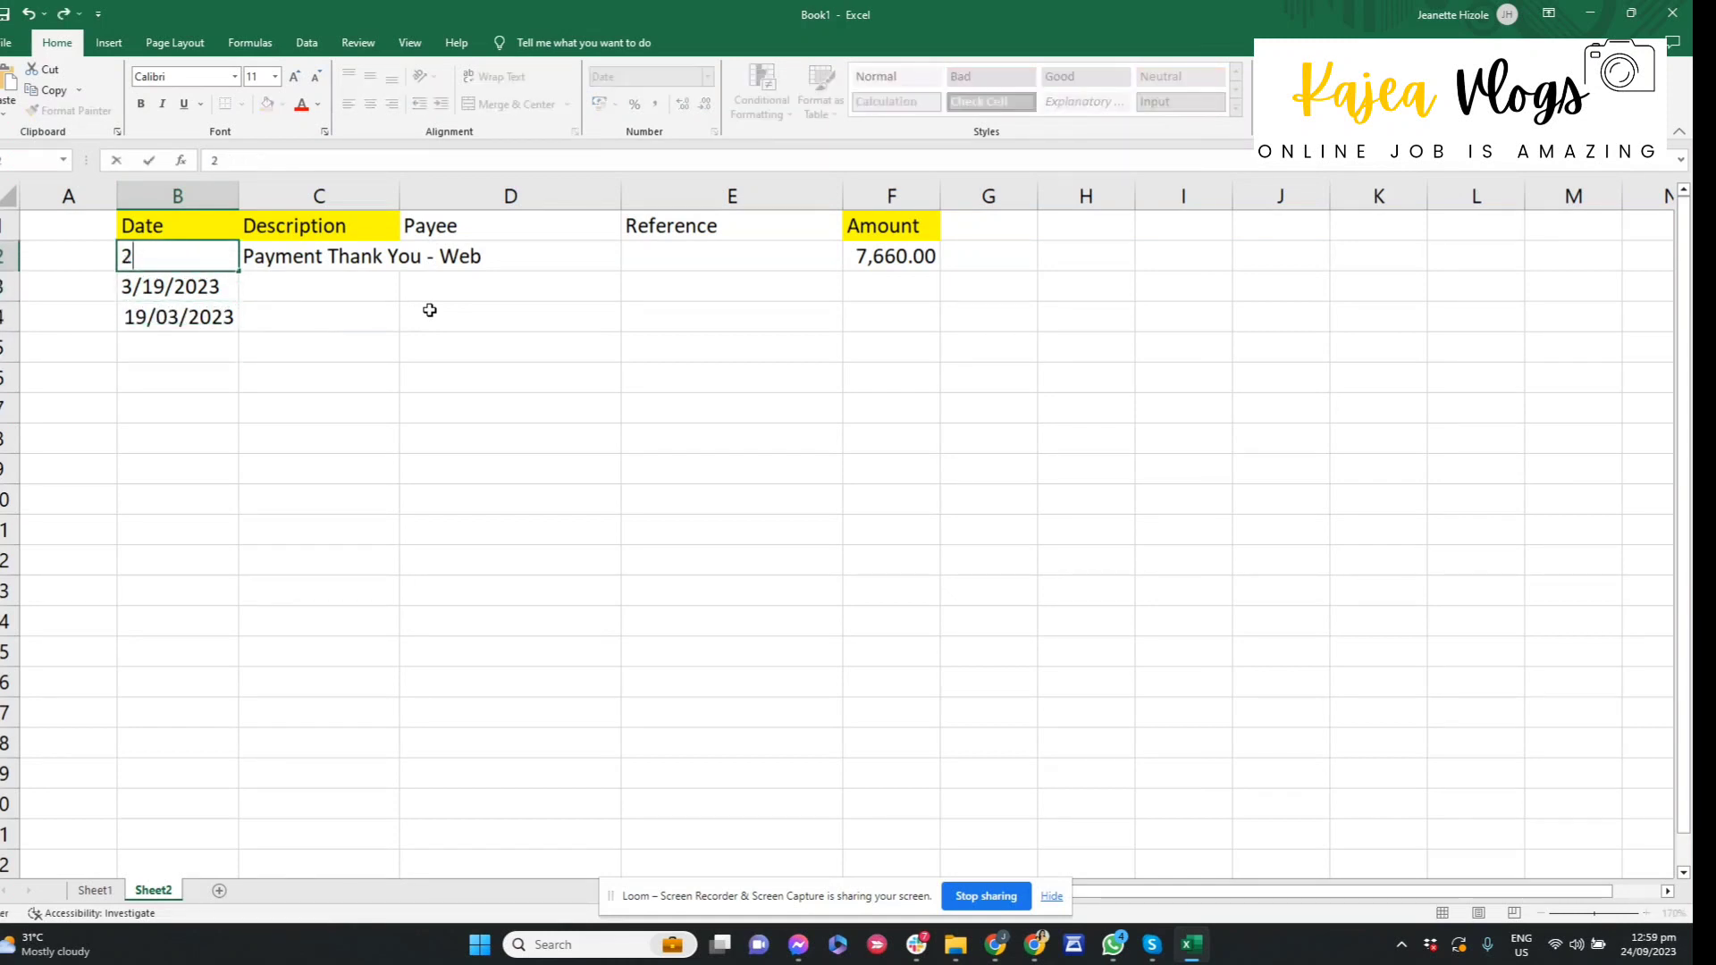
pyautogui.press('Return')
pyautogui.write('19/3/2023')
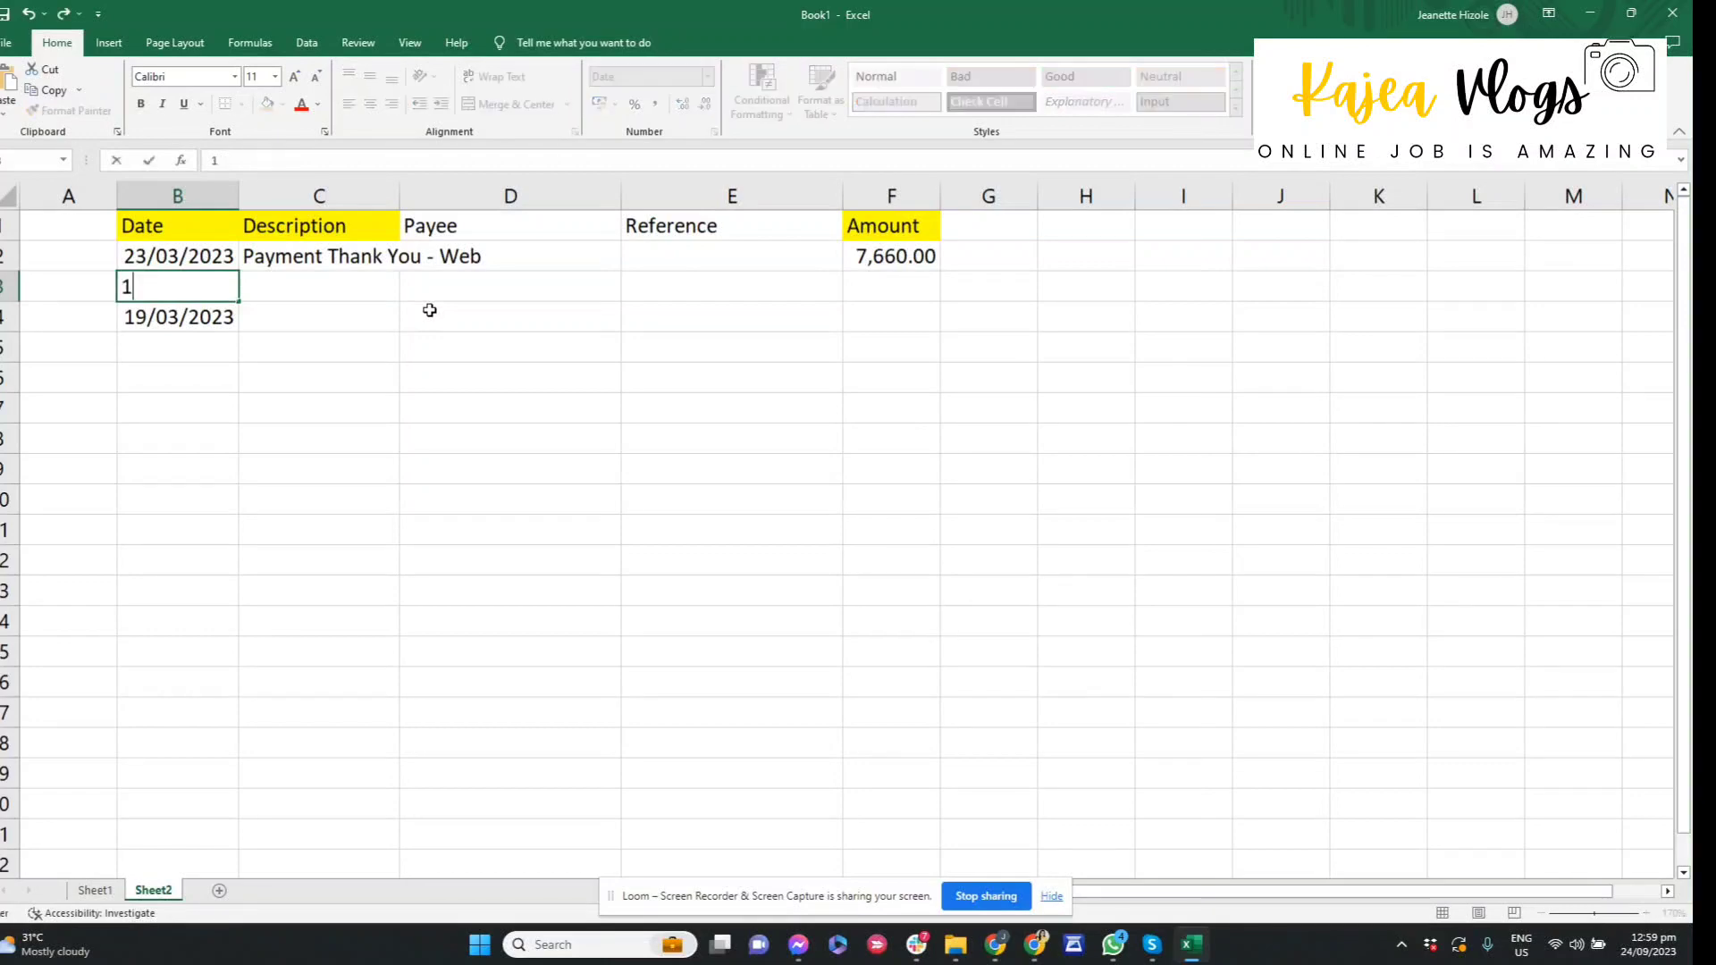
pyautogui.press('Return')
# Step: Correct the payment date in B2 to 26/03/2023
pyautogui.press('Up')
pyautogui.press('Up')
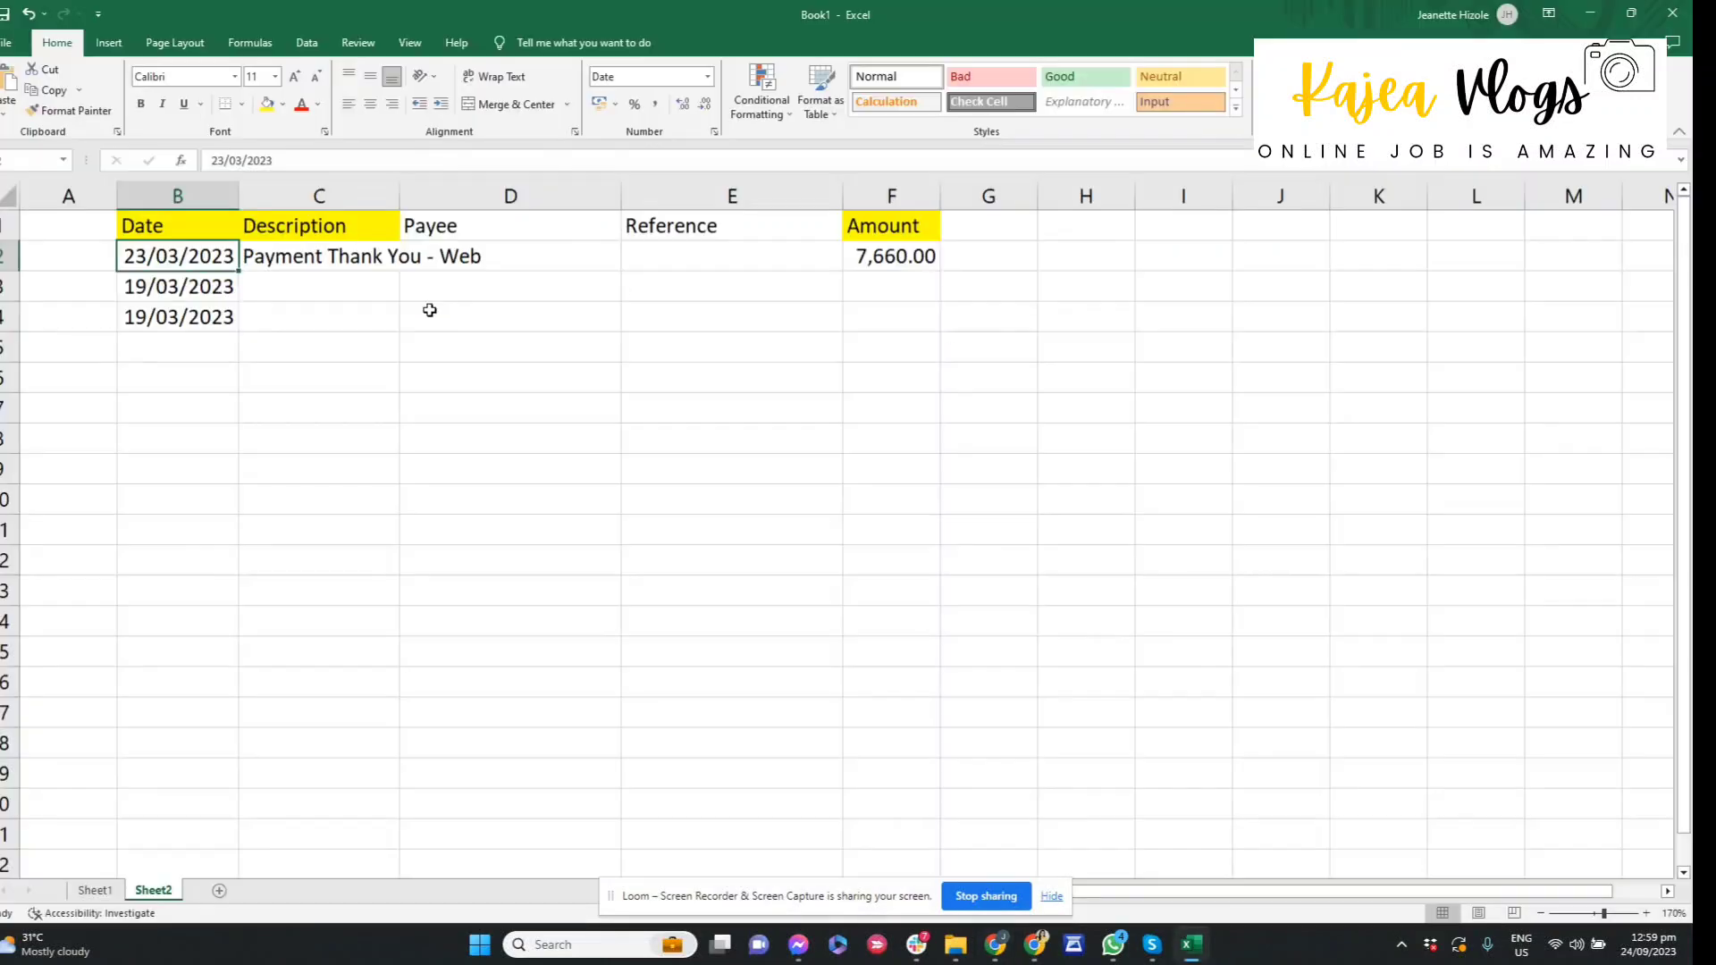
pyautogui.write('26/3')
pyautogui.press('Return')
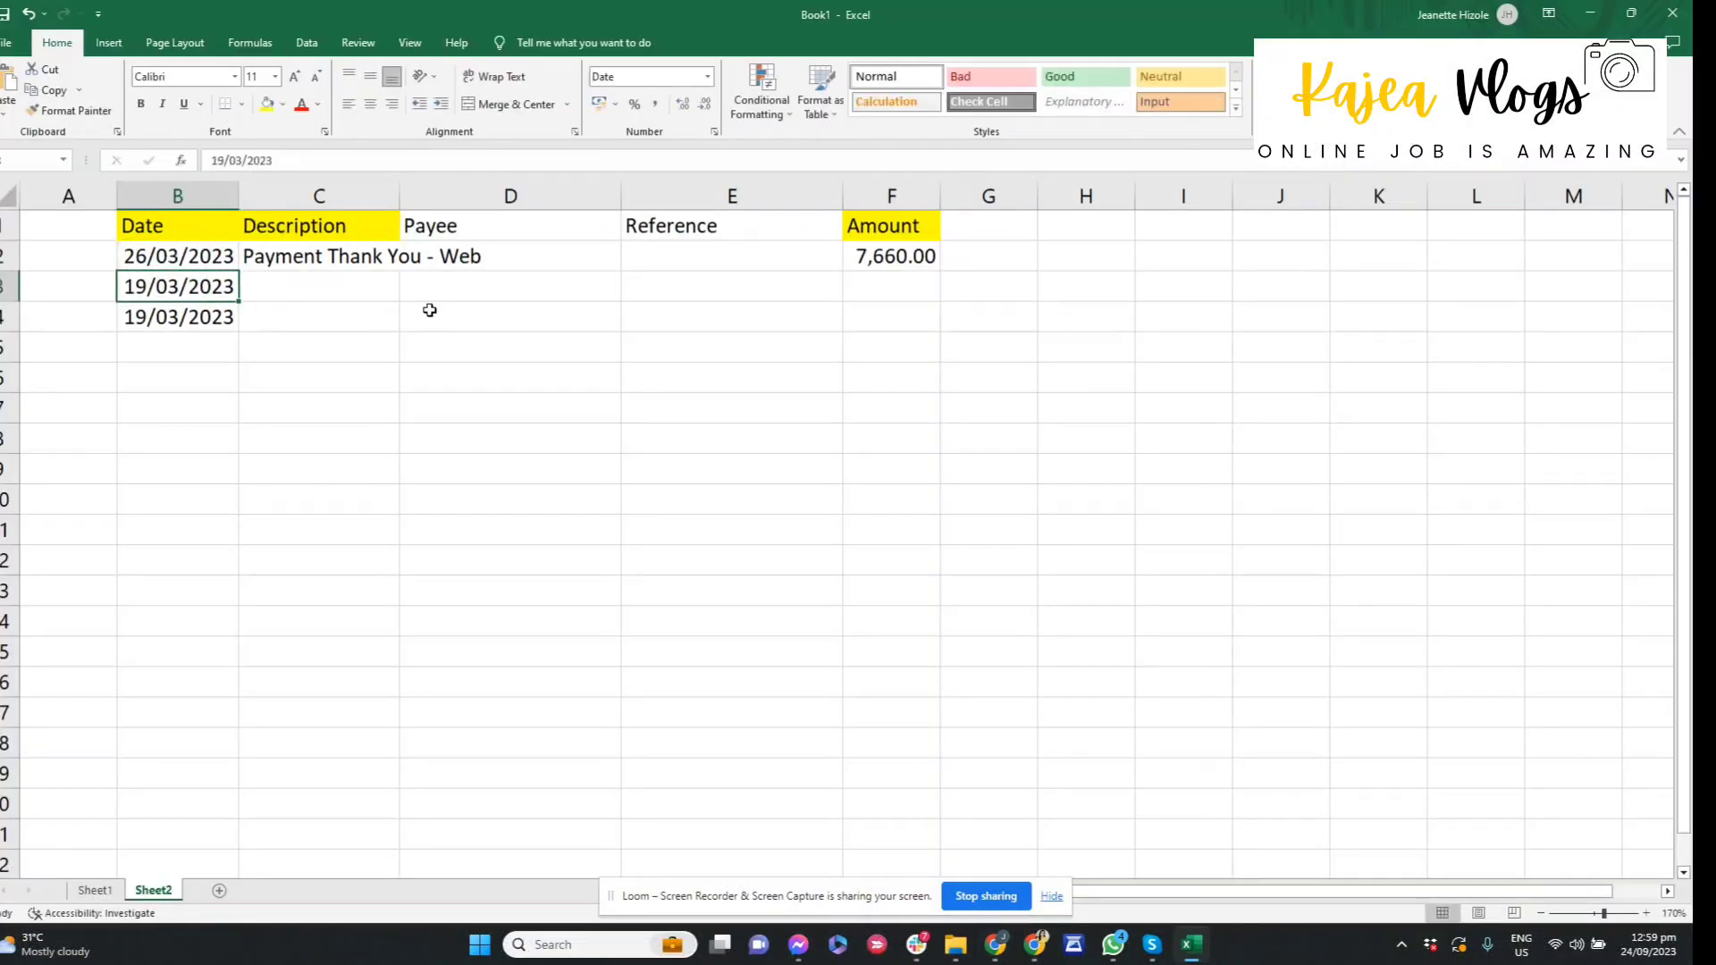
# Step: Compare the sheet with the card statement and clear the test date from cell B4
pyautogui.hotkey('alt', 'Tab')
pyautogui.hotkey('alt', 'Tab')
pyautogui.hotkey('alt', 'Tab')
pyautogui.hotkey('alt', 'Tab')
pyautogui.click(175, 331)
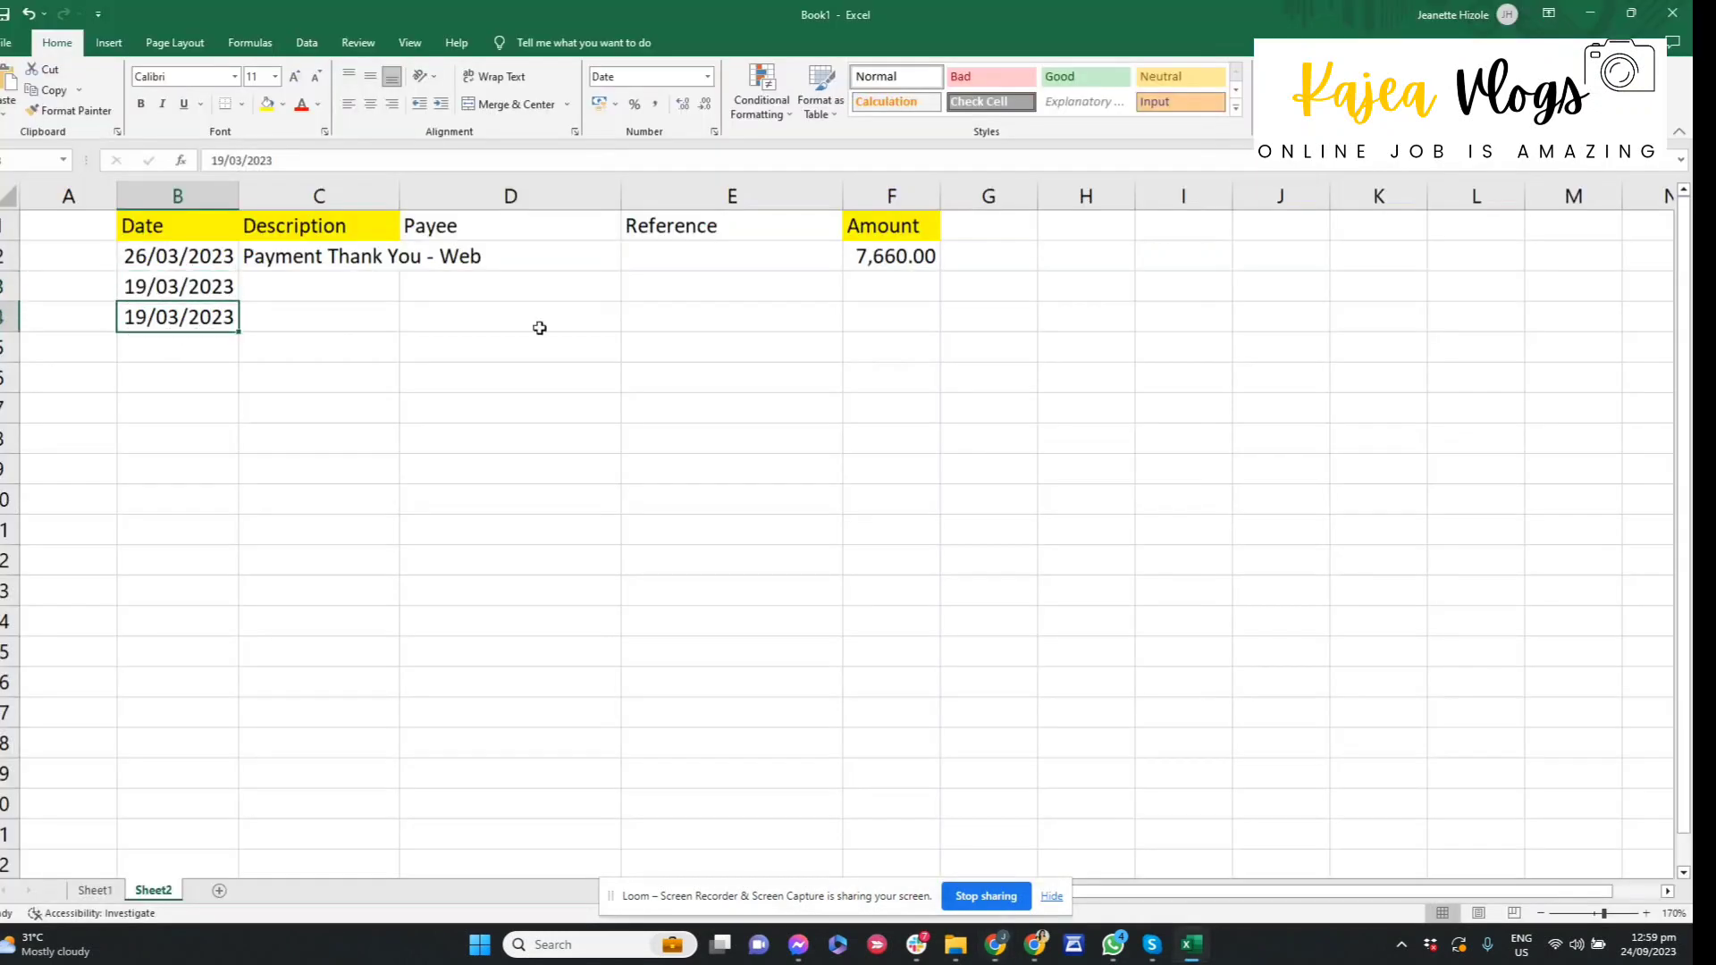
pyautogui.press('Delete')
pyautogui.press('Up')
# Step: Complete row 3 with the 03/19 FACEBK purchase's description from the statement and the amount -900
pyautogui.hotkey('alt', 'Tab')
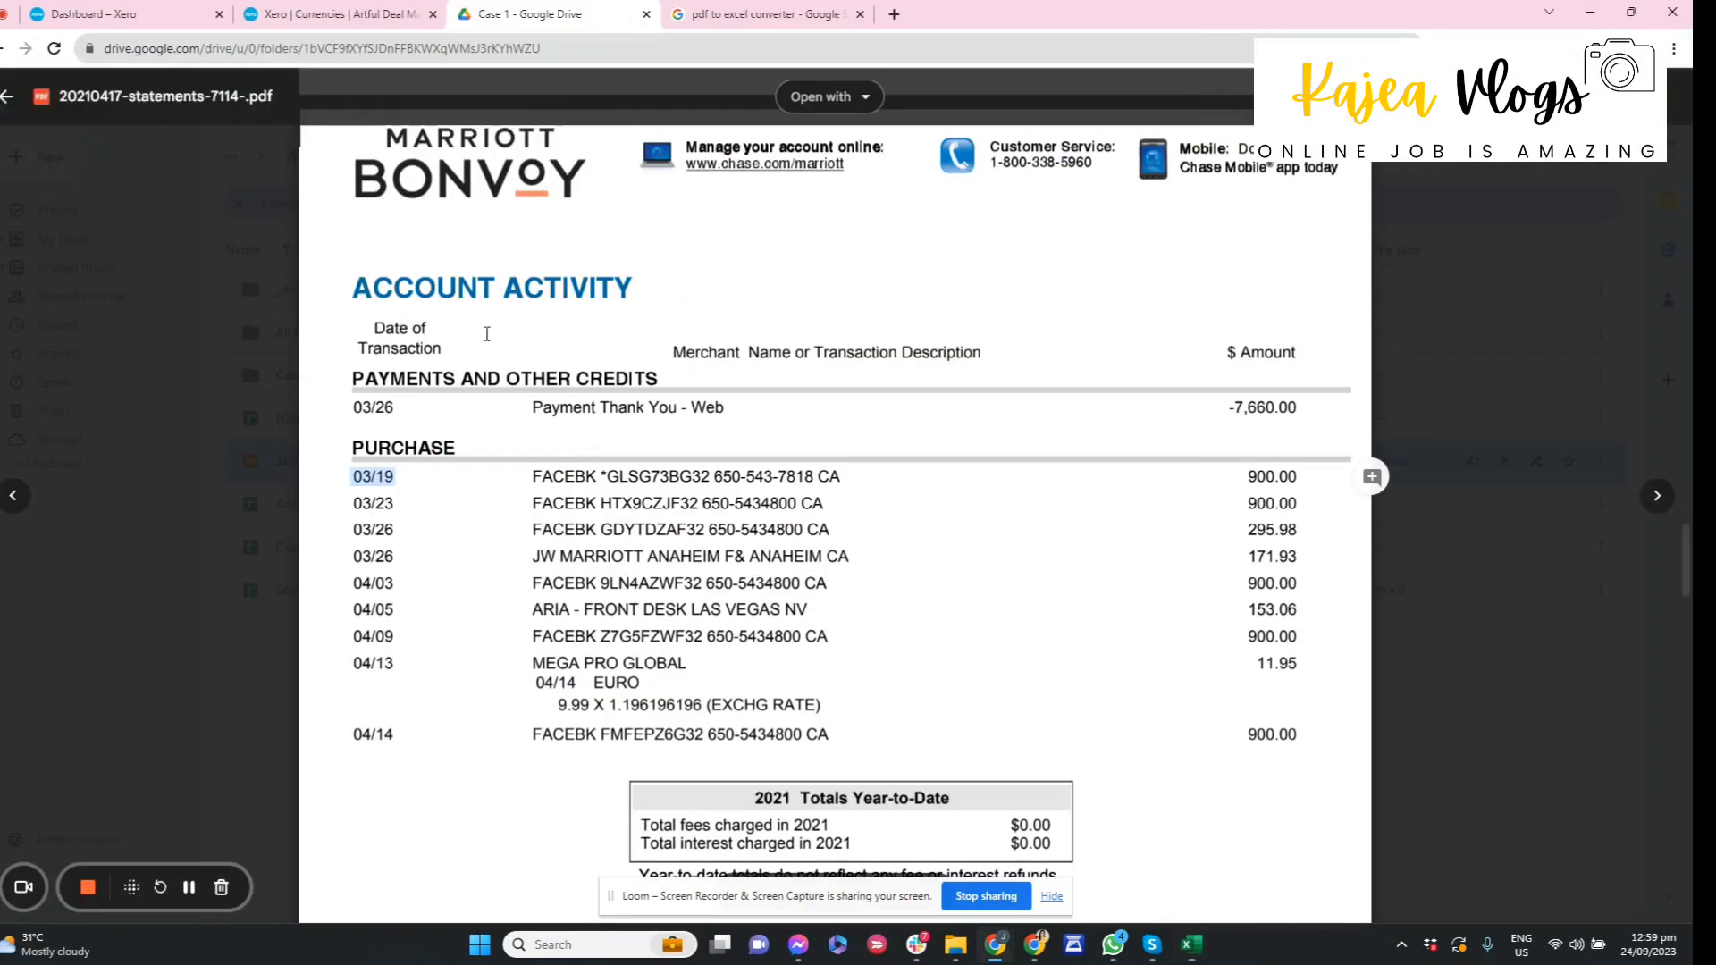
pyautogui.moveTo(534, 477); pyautogui.dragTo(831, 480)
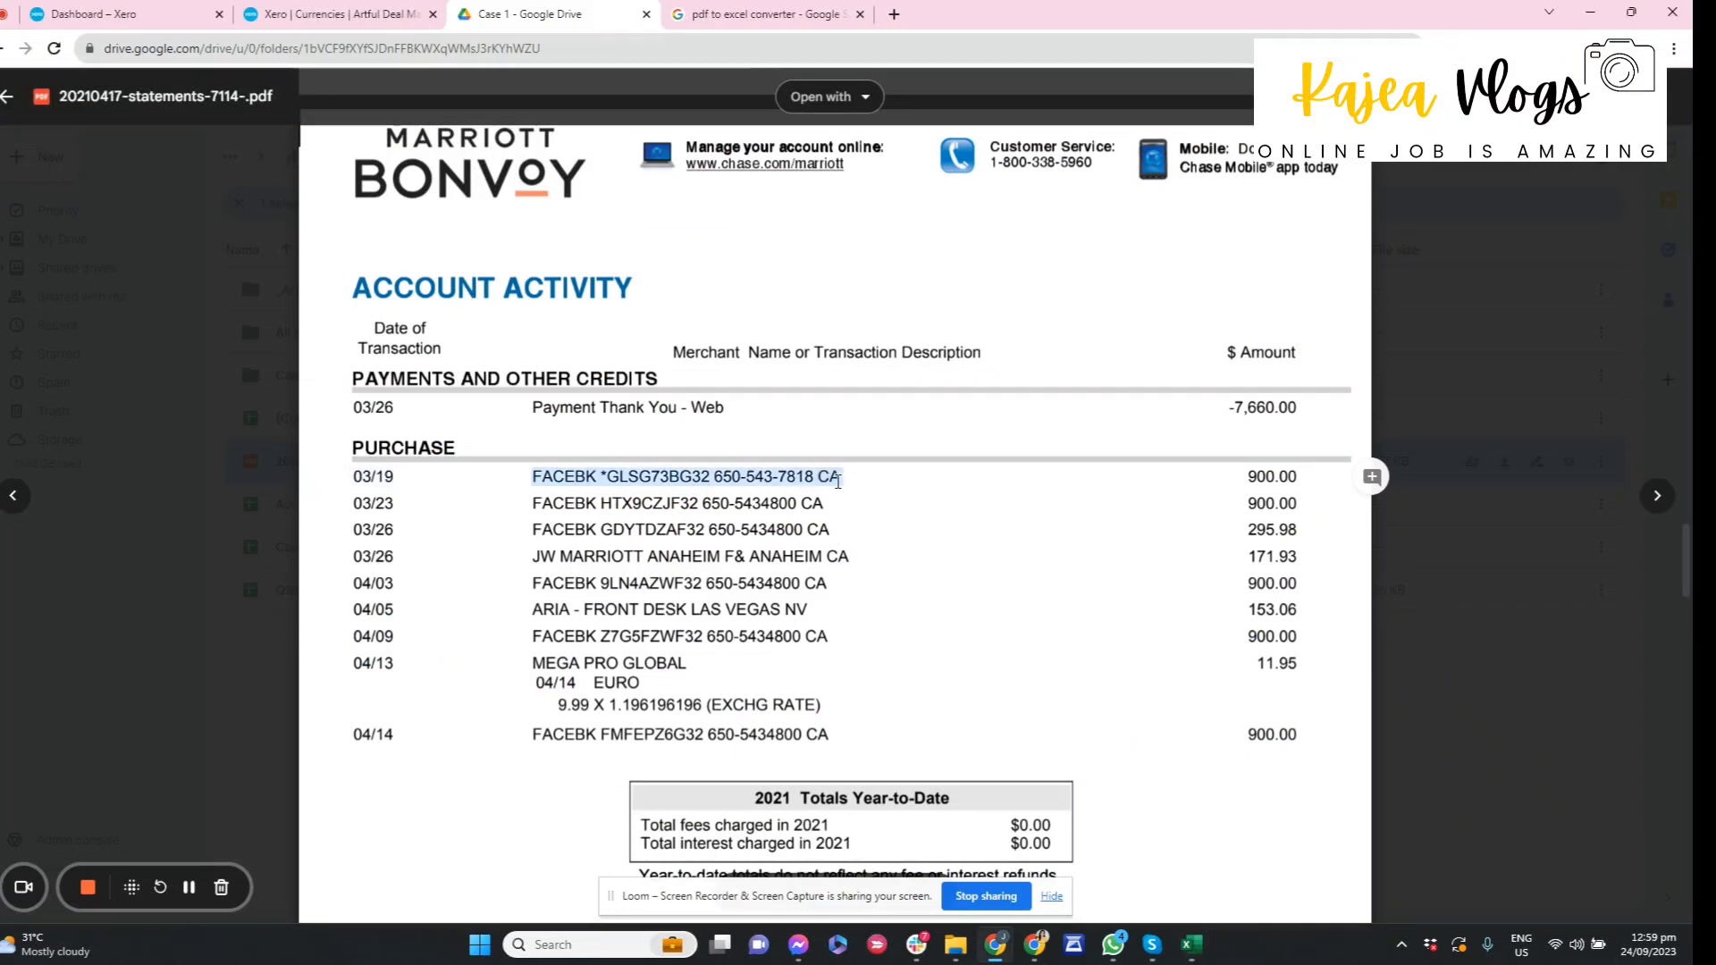
pyautogui.doubleClick(1276, 476)
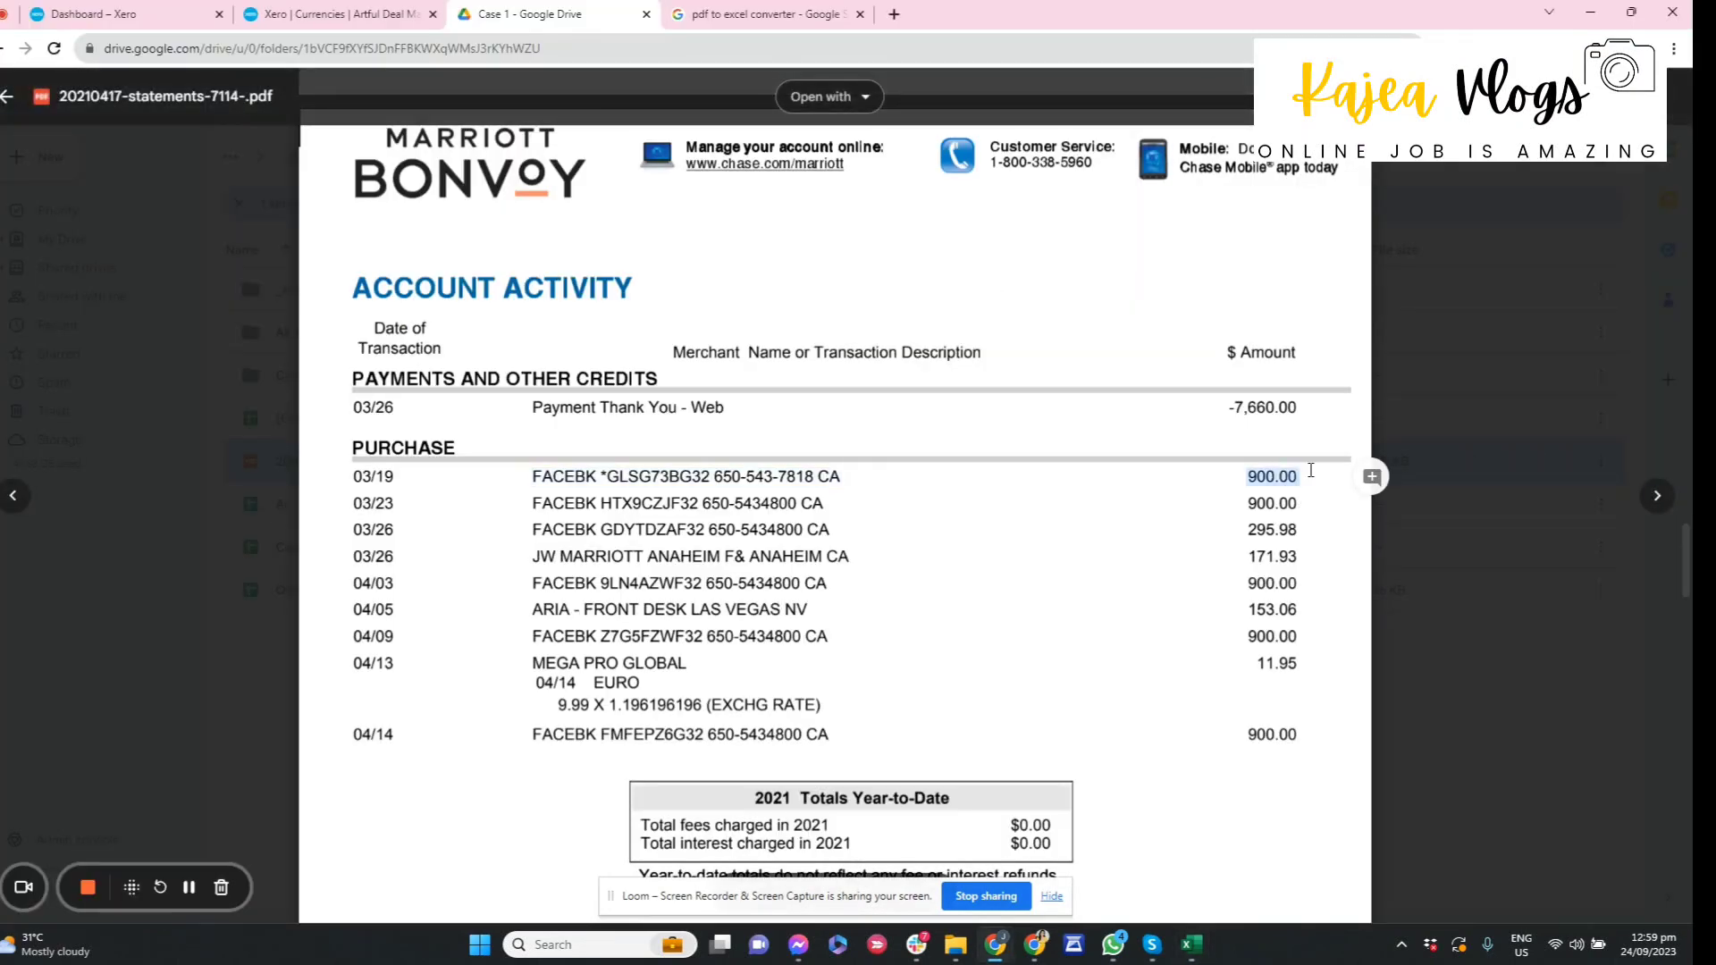
pyautogui.hotkey('alt', 'Tab')
pyautogui.write('-900')
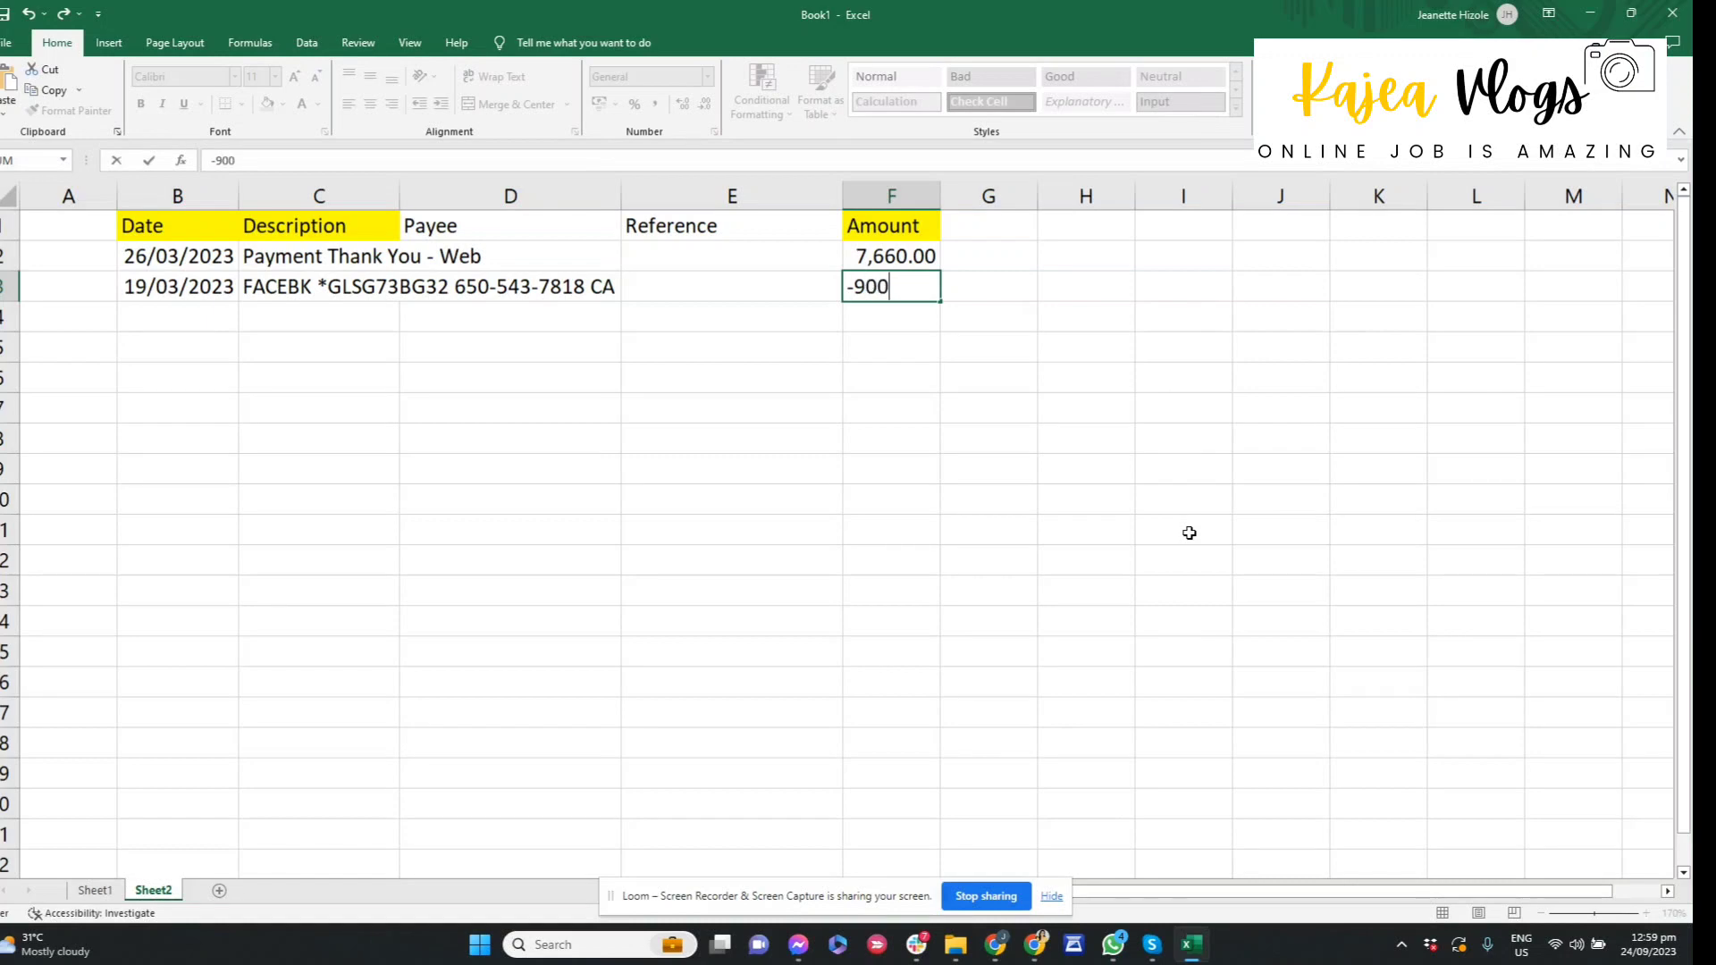
pyautogui.press('Return')
# Step: Look up the second purchase's date on the statement and enter 23/03/2023 in B4
pyautogui.press('Left')
pyautogui.hotkey('alt', 'Tab')
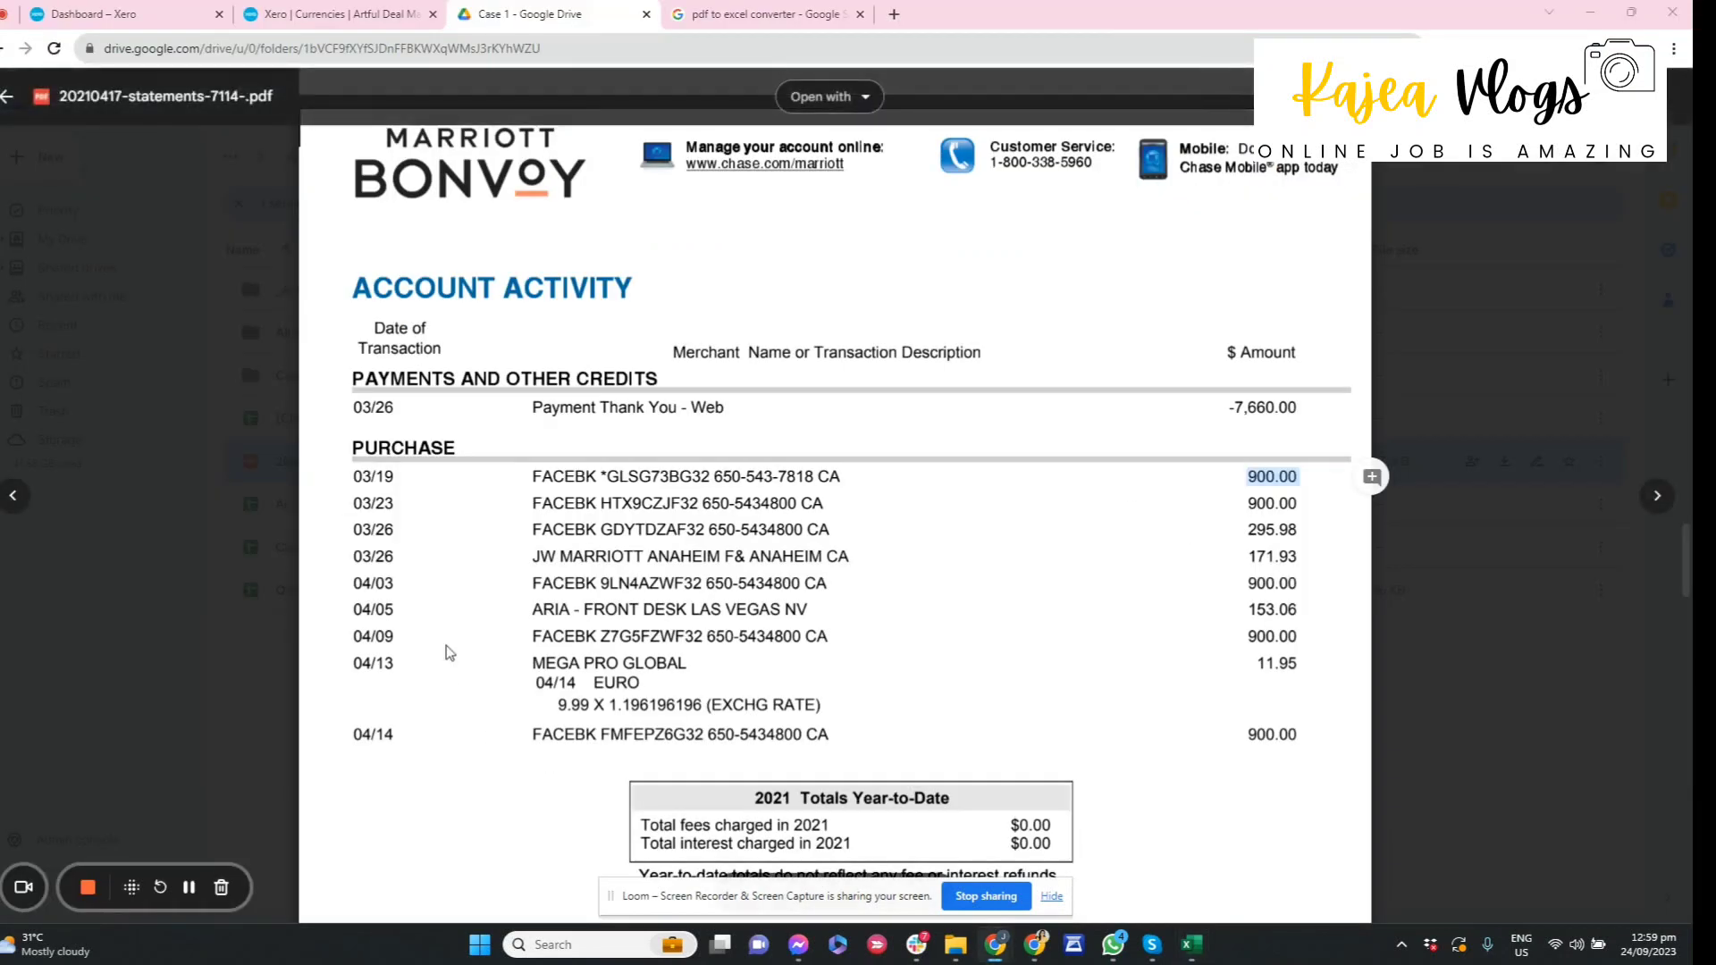
pyautogui.hotkey('alt', 'Tab')
pyautogui.write('23/03/2023')
pyautogui.press('Tab')
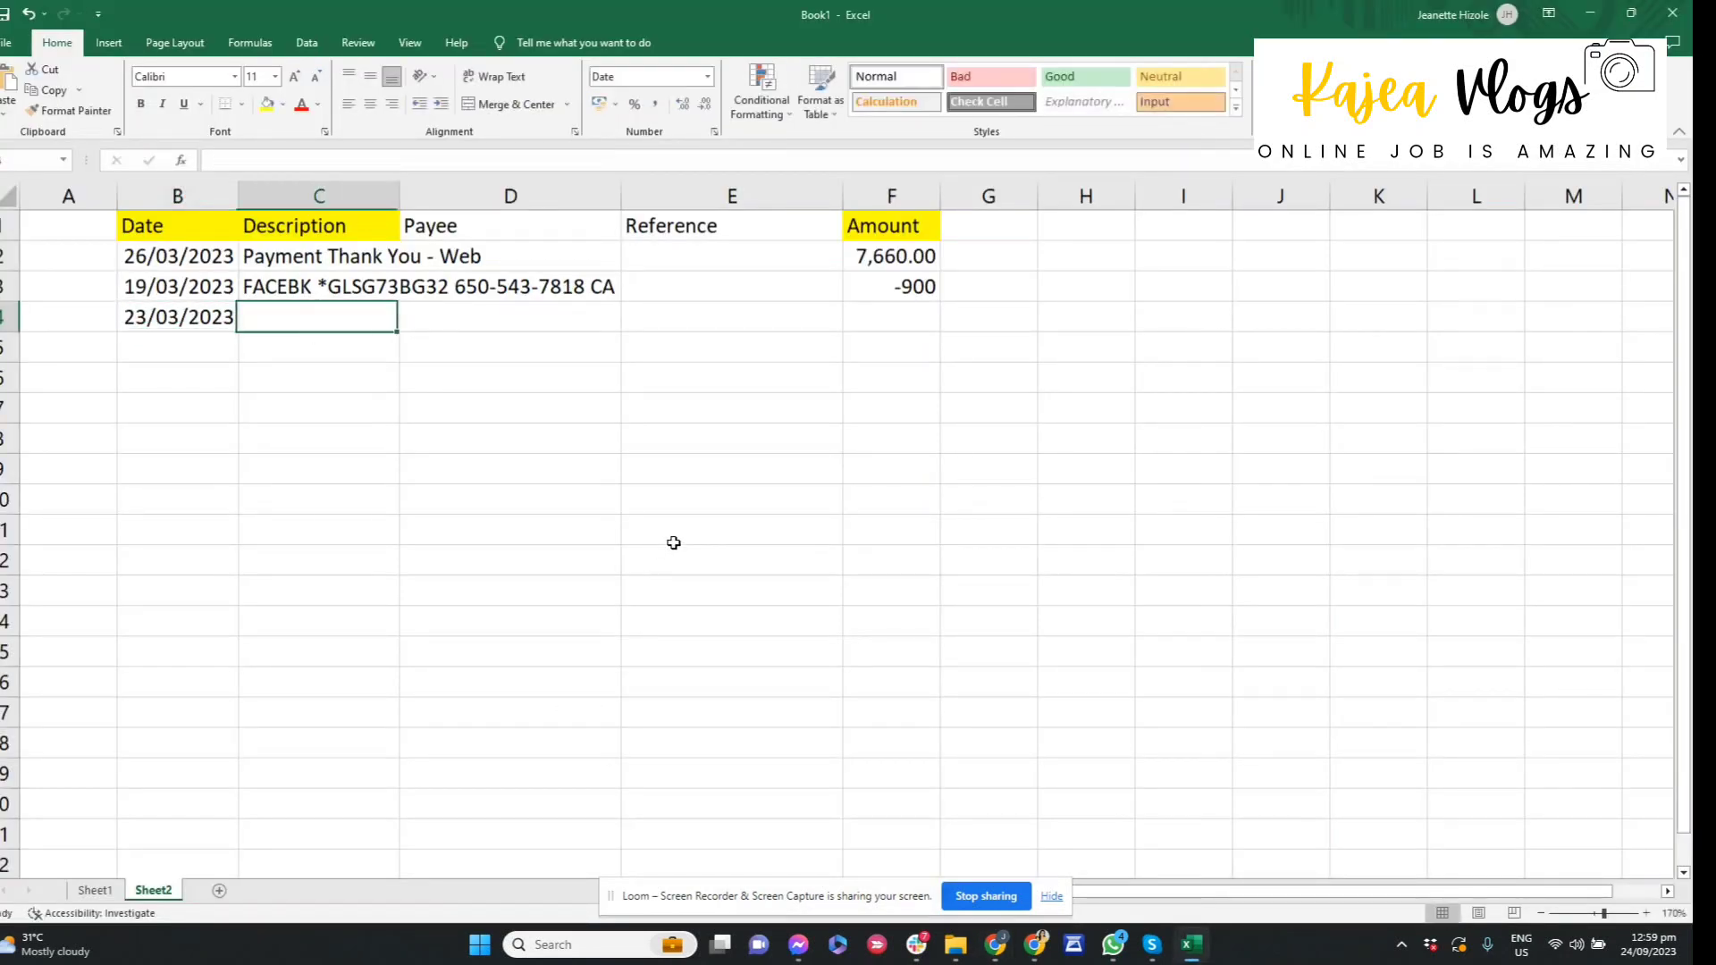
# Step: Complete row 4 with the 03/23 FACEBK purchase's description from the statement and the amount -900
pyautogui.hotkey('alt', 'Tab')
pyautogui.moveTo(534, 503); pyautogui.dragTo(824, 503)
pyautogui.hotkey('alt', 'Tab')
pyautogui.hotkey('ctrl', 'v')
pyautogui.press('Tab')
pyautogui.press('Tab')
pyautogui.press('Tab')
pyautogui.write('-900')
pyautogui.press('Return')
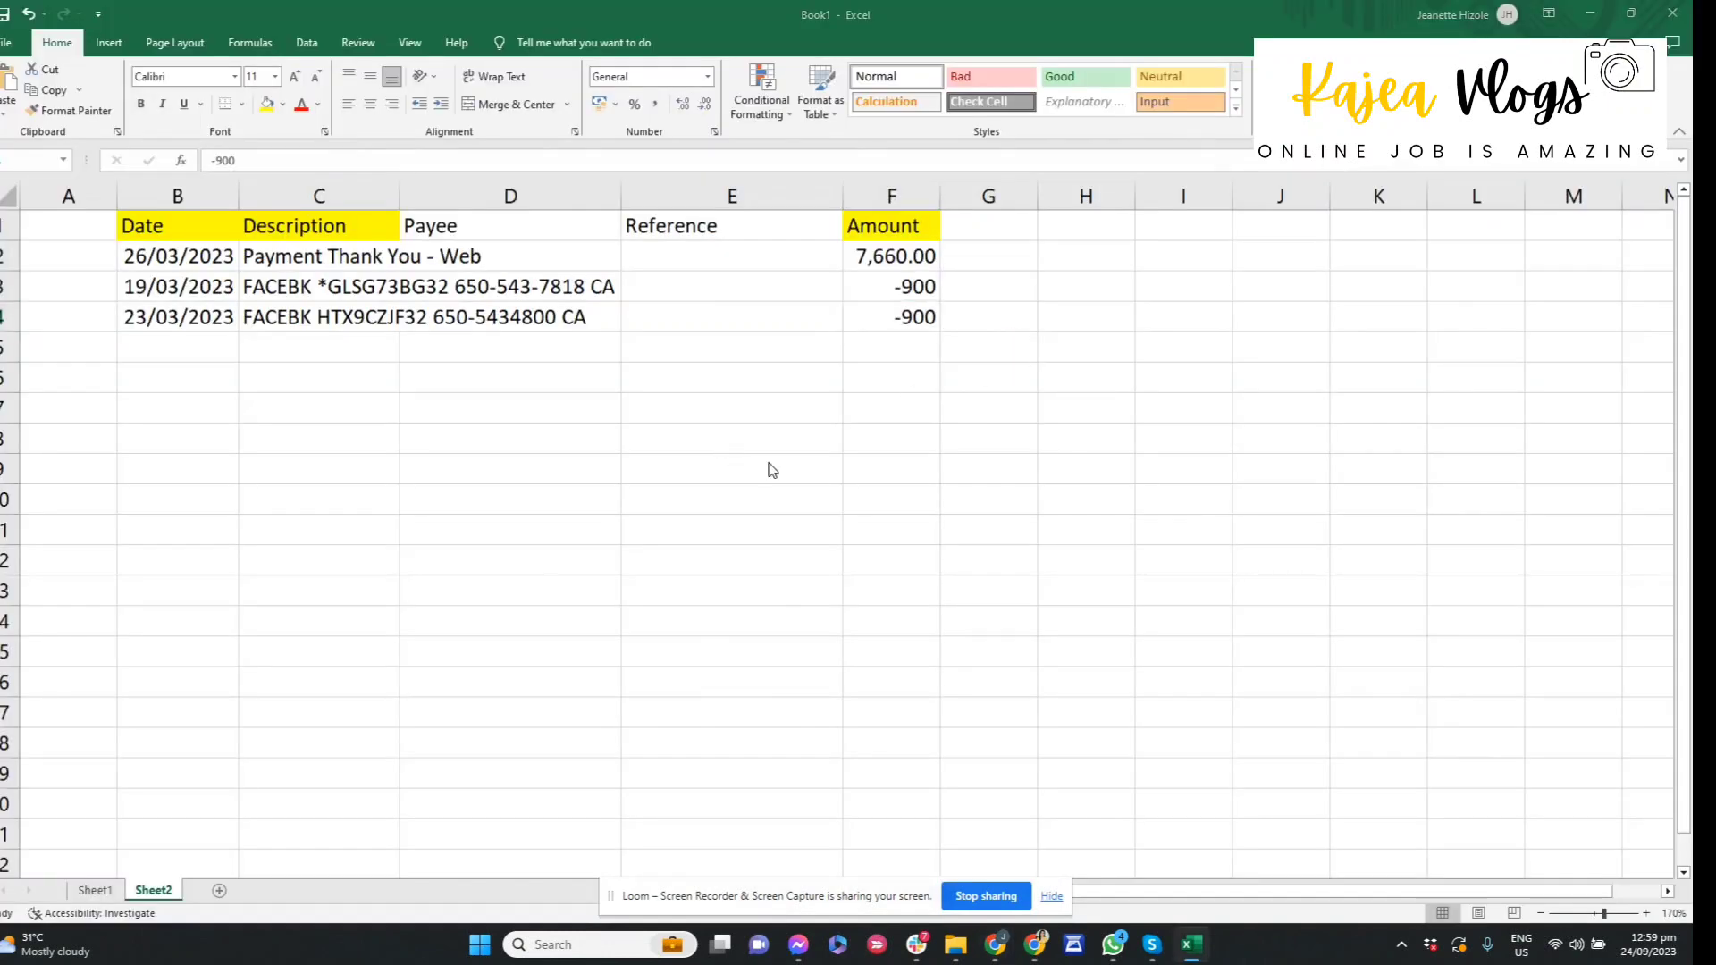
# Step: Look up the third purchase's date on the statement and enter 26/03/2023 in B5
pyautogui.hotkey('alt', 'Tab')
pyautogui.moveTo(352, 529); pyautogui.dragTo(412, 521)
pyautogui.hotkey('alt', 'Tab')
pyautogui.write('2')
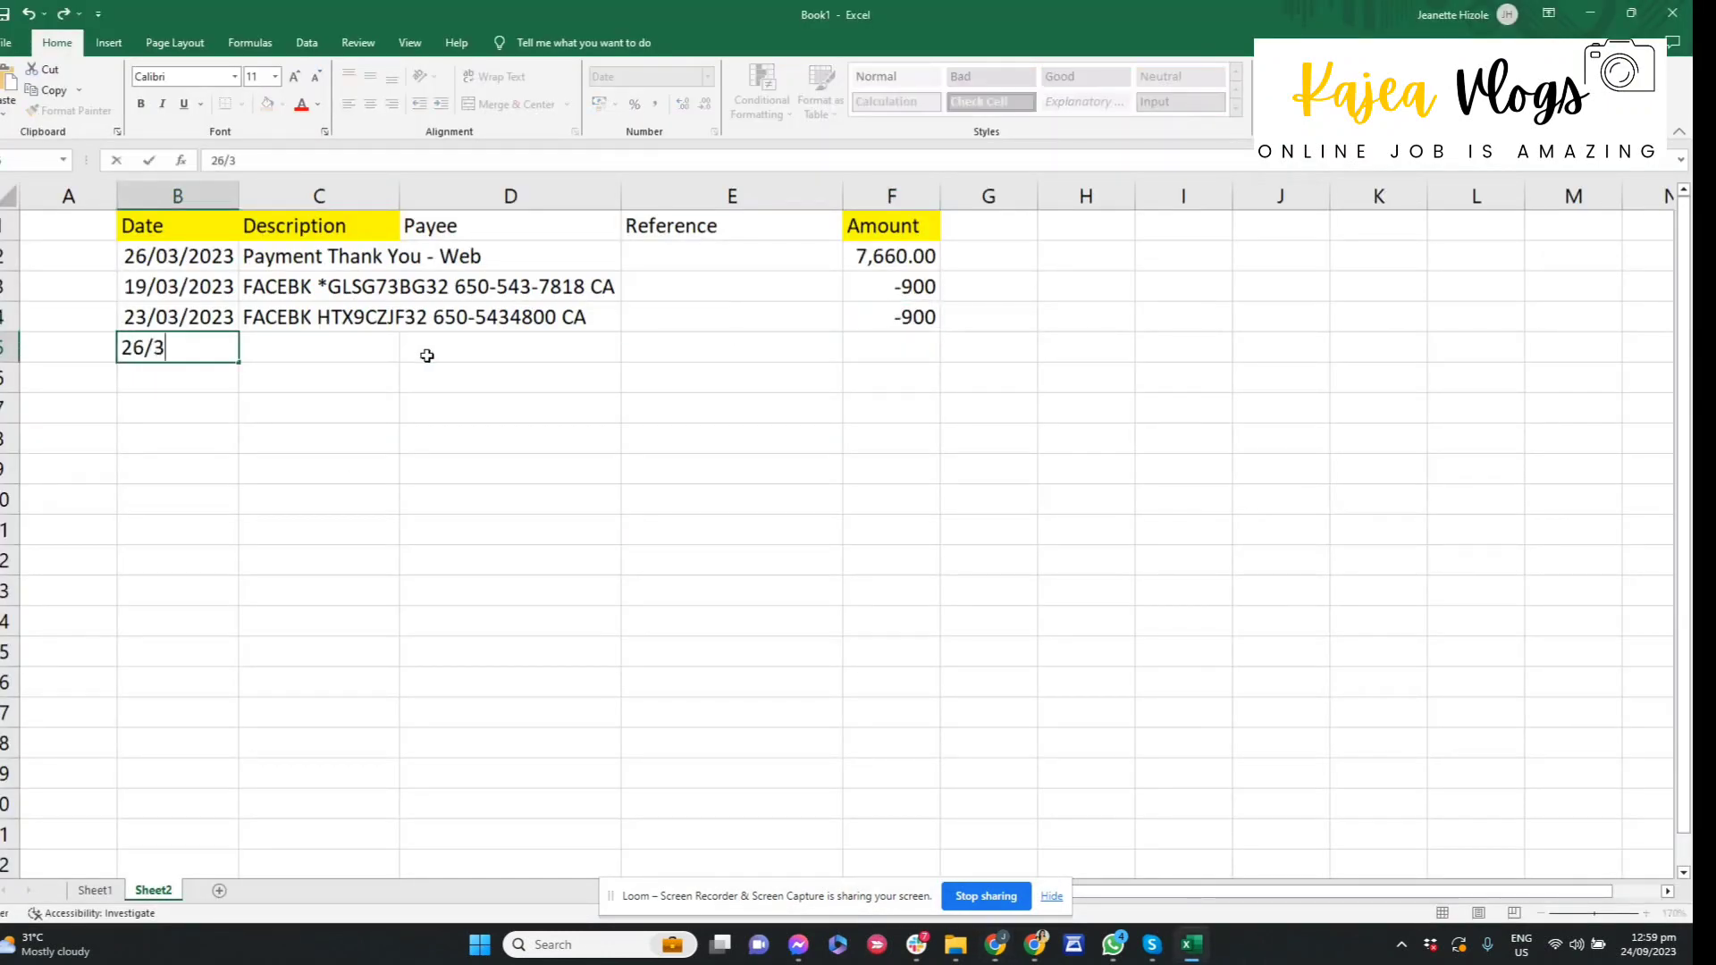
pyautogui.press('Return')
pyautogui.hotkey('alt', 'Tab')
pyautogui.hotkey('alt', 'Tab')
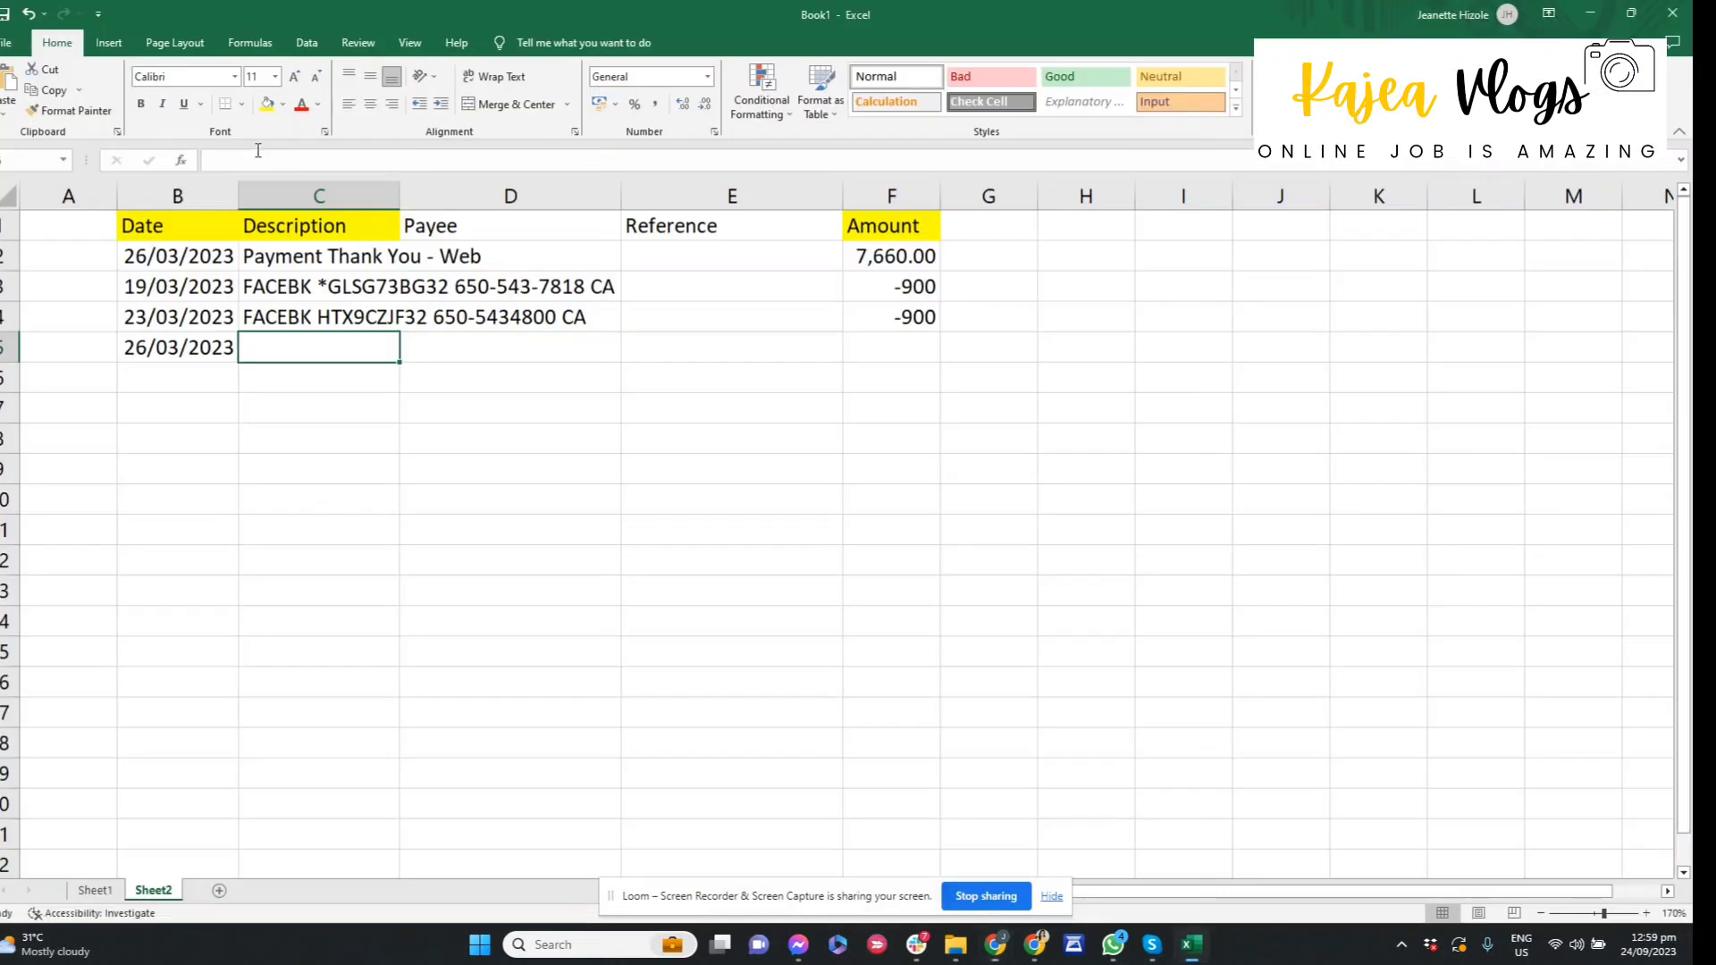
# Step: Copy the description of the 03/26 FACEBK purchase from the statement into C5
pyautogui.hotkey('alt', 'Tab')
pyautogui.hotkey('ctrl', 'c')
pyautogui.hotkey('alt', 'Tab')
pyautogui.hotkey('ctrl', 'v')
pyautogui.press('Tab')
pyautogui.press('Tab')
pyautogui.press('Tab')
# Step: Copy the third purchase's amount from the statement into F5 and make it negative, -295.98
pyautogui.hotkey('alt', 'Tab')
pyautogui.doubleClick(1253, 533)
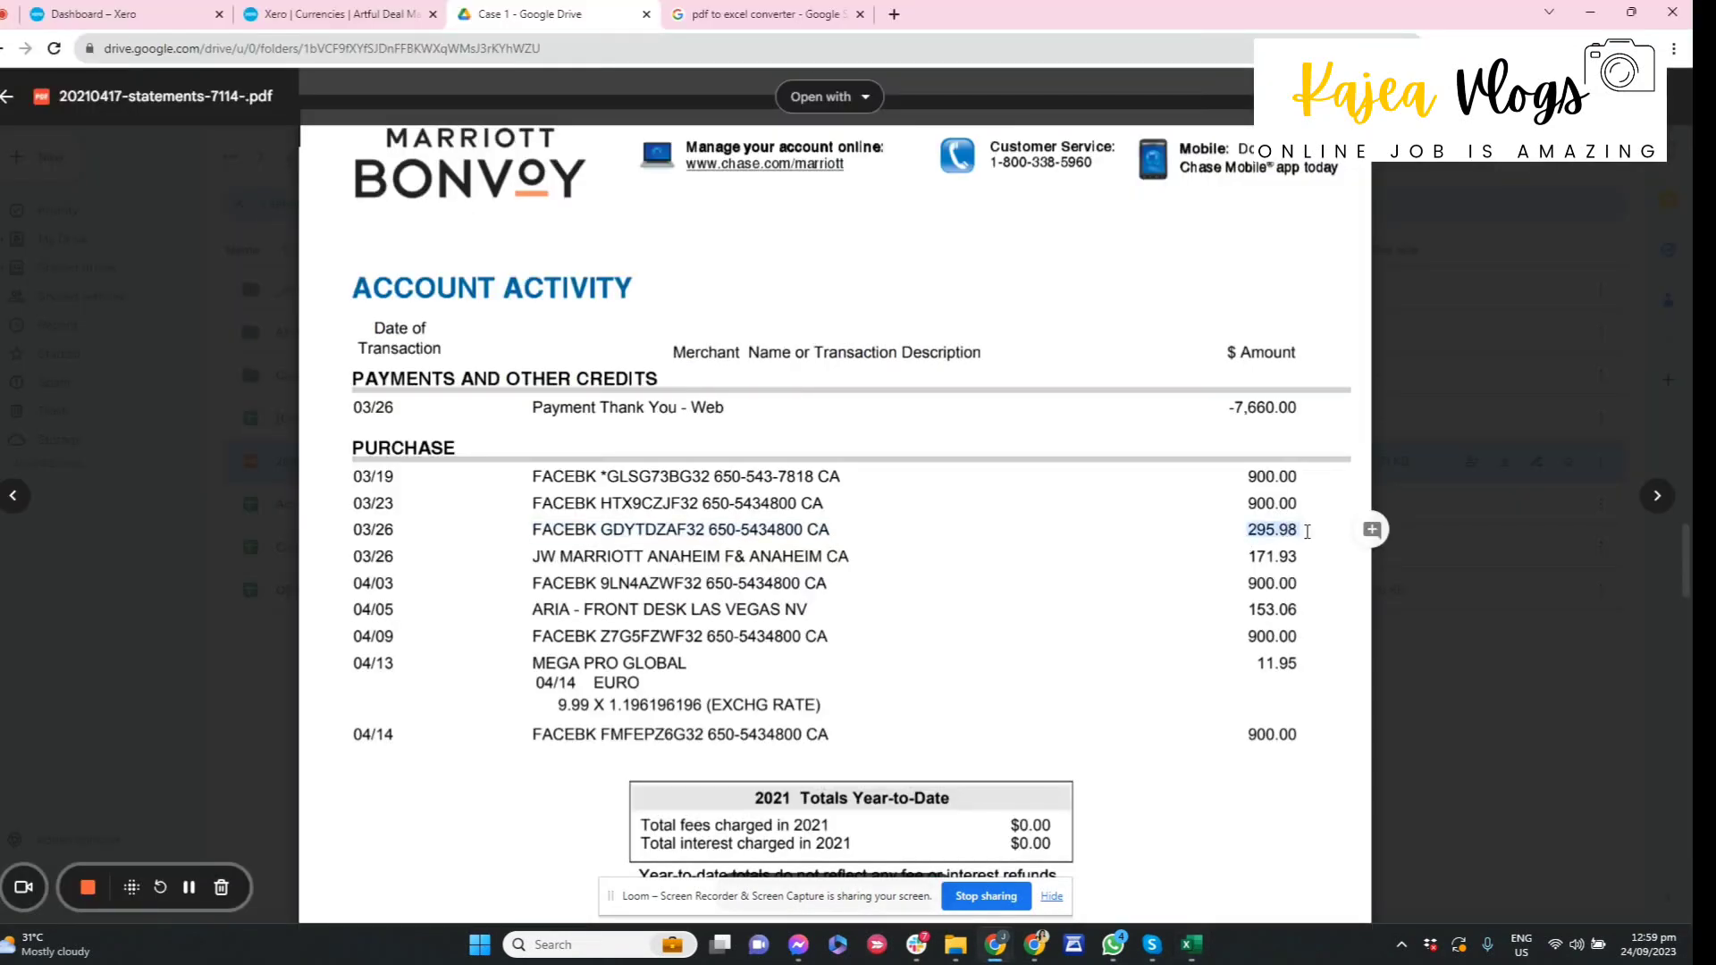
pyautogui.hotkey('ctrl', 'c')
pyautogui.hotkey('alt', 'Tab')
pyautogui.click(454, 164)
pyautogui.hotkey('ctrl', 'v')
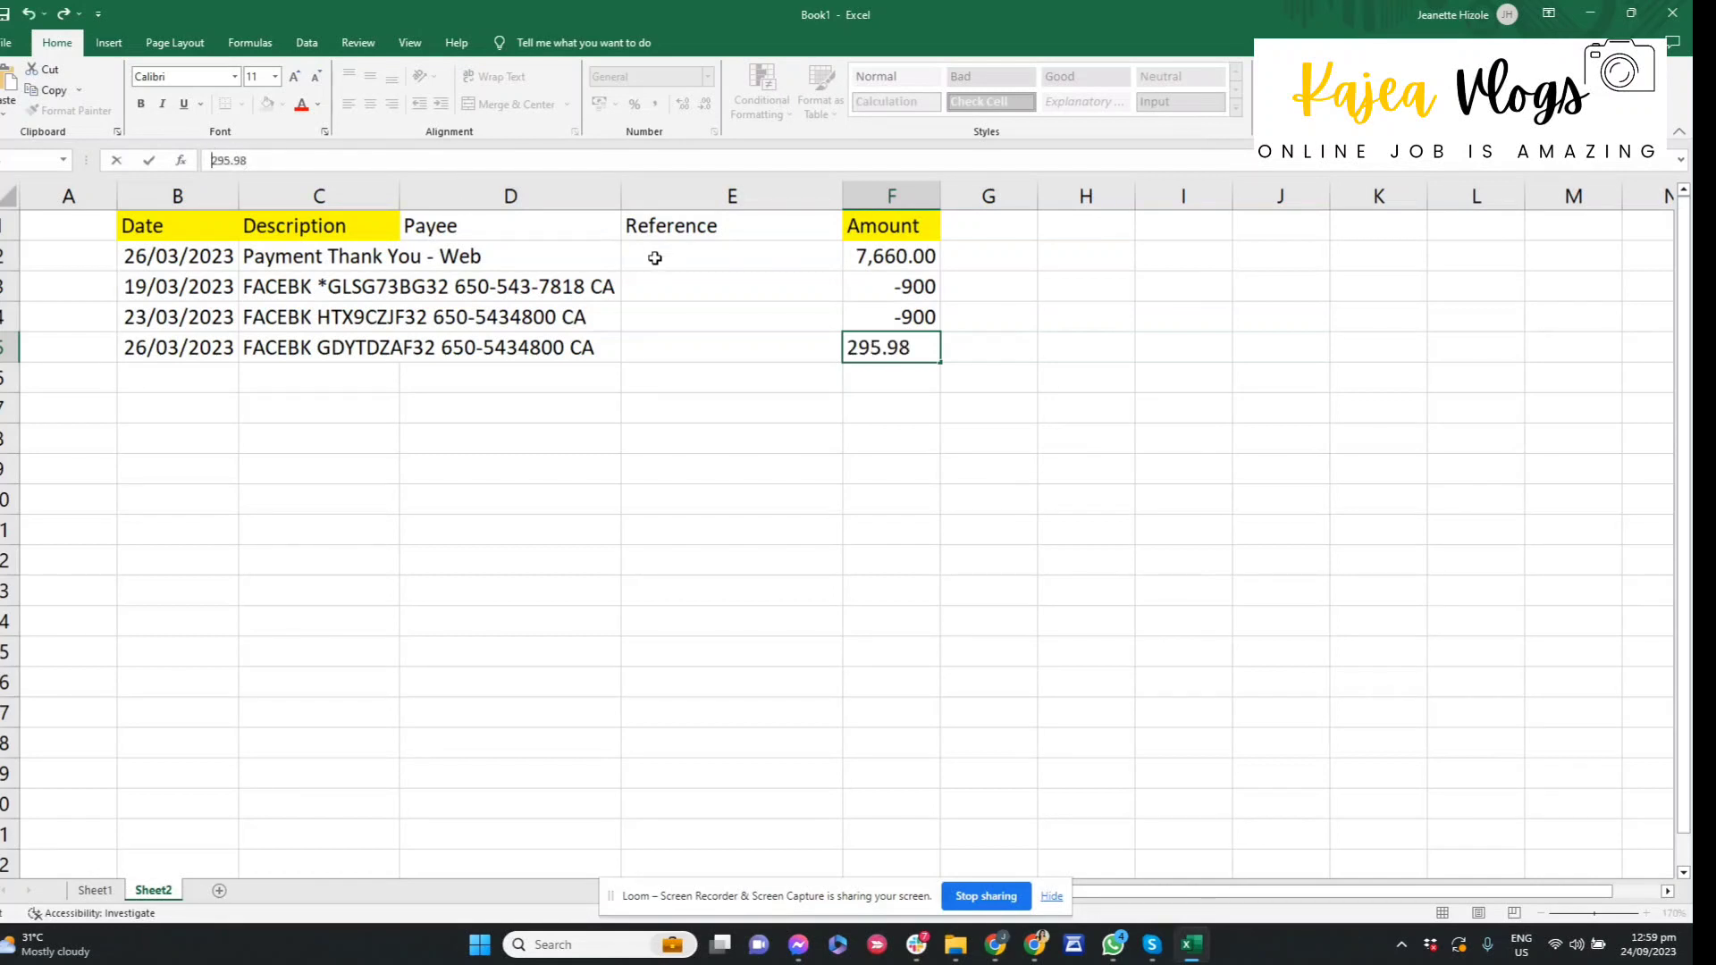
pyautogui.write('-')
pyautogui.press('Return')
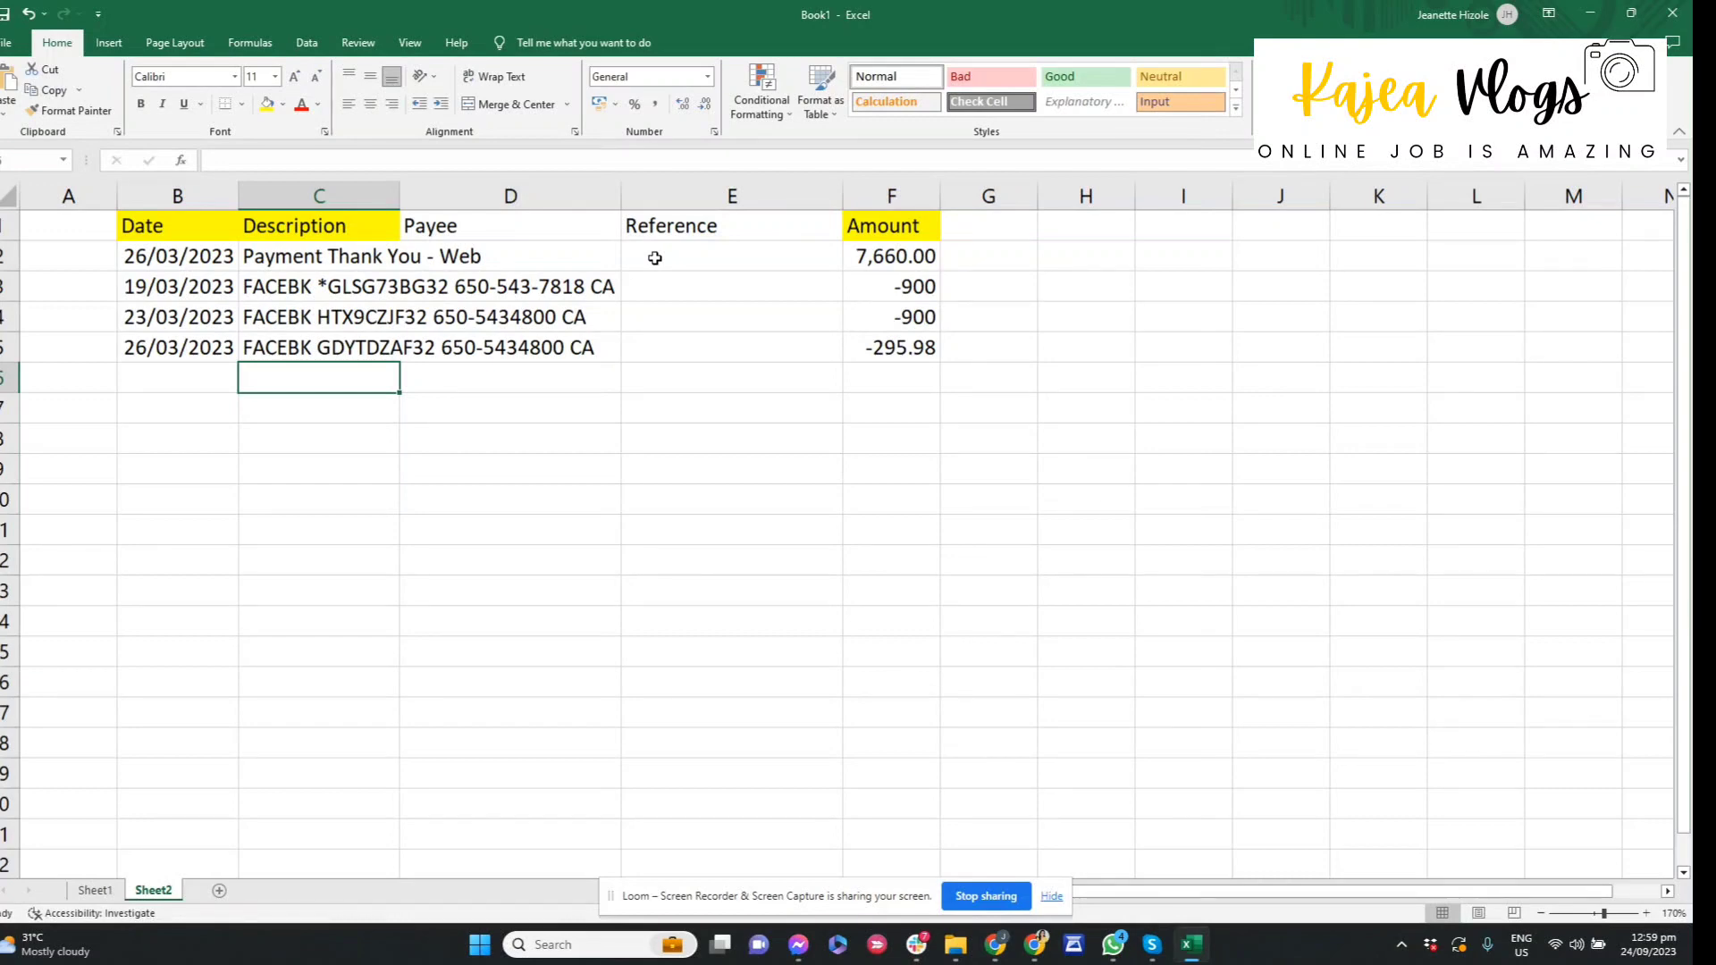
# Step: Record the next purchase in row 6: date 26/03/2023, description JW MARRIOTT ANAHEIM F& ANAHEIM CA, amount -171.93
pyautogui.hotkey('alt', 'Tab')
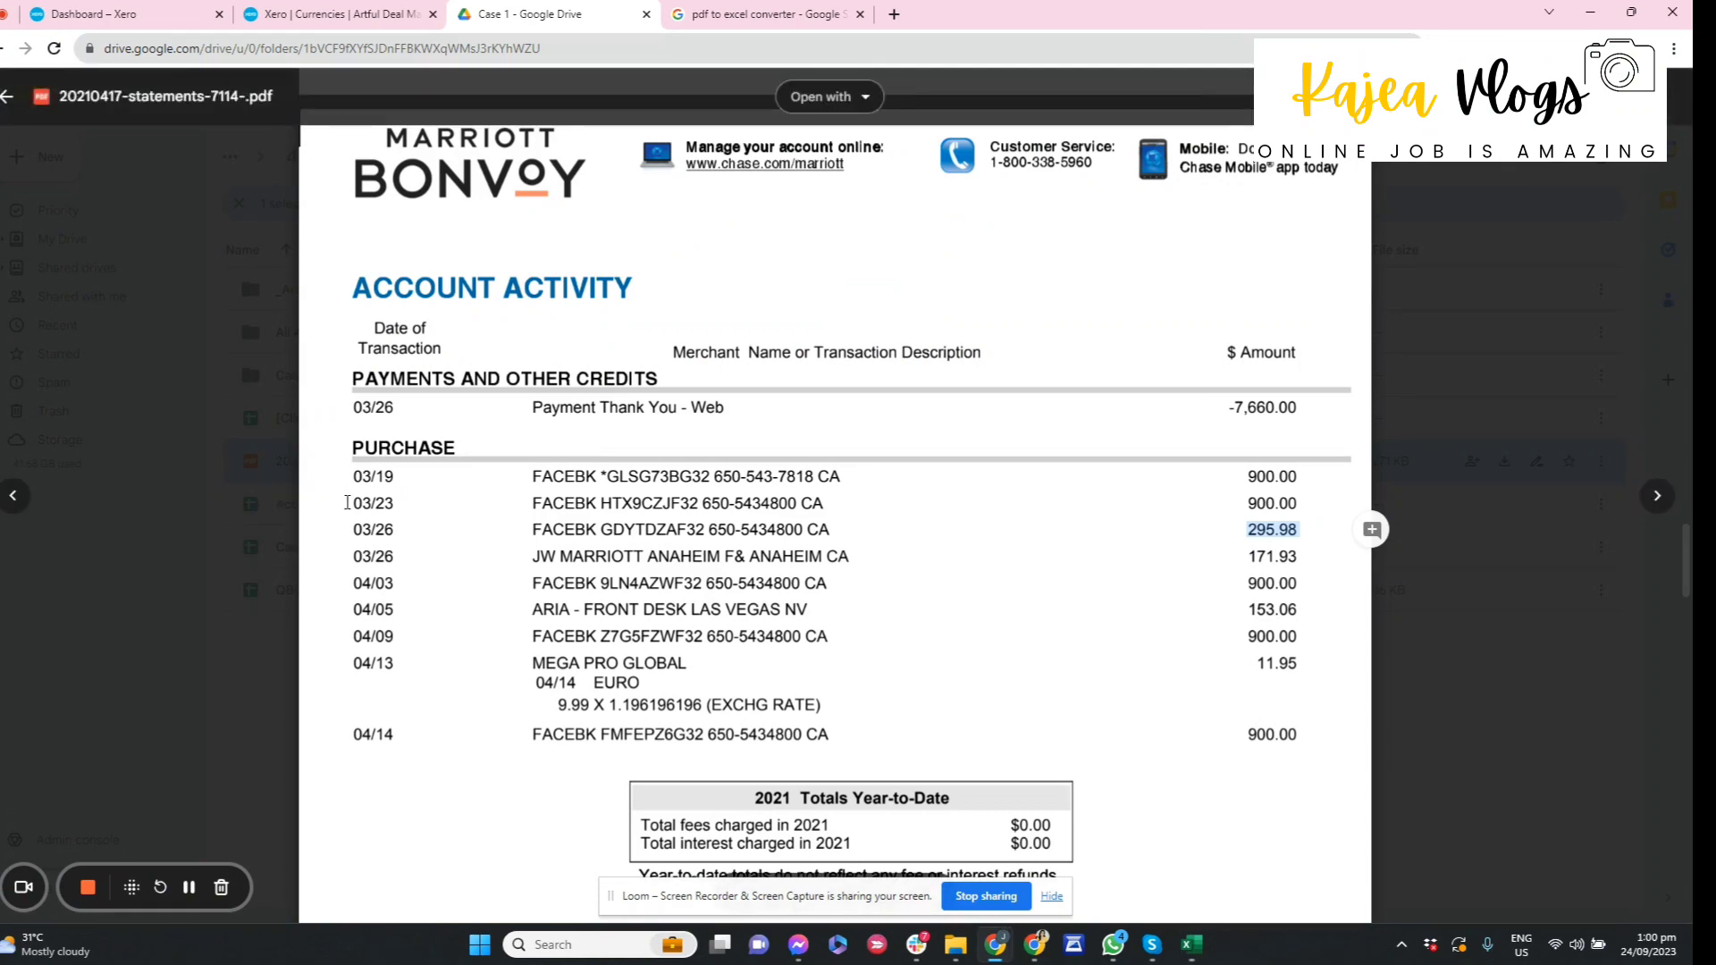
pyautogui.moveTo(532, 556); pyautogui.dragTo(860, 558)
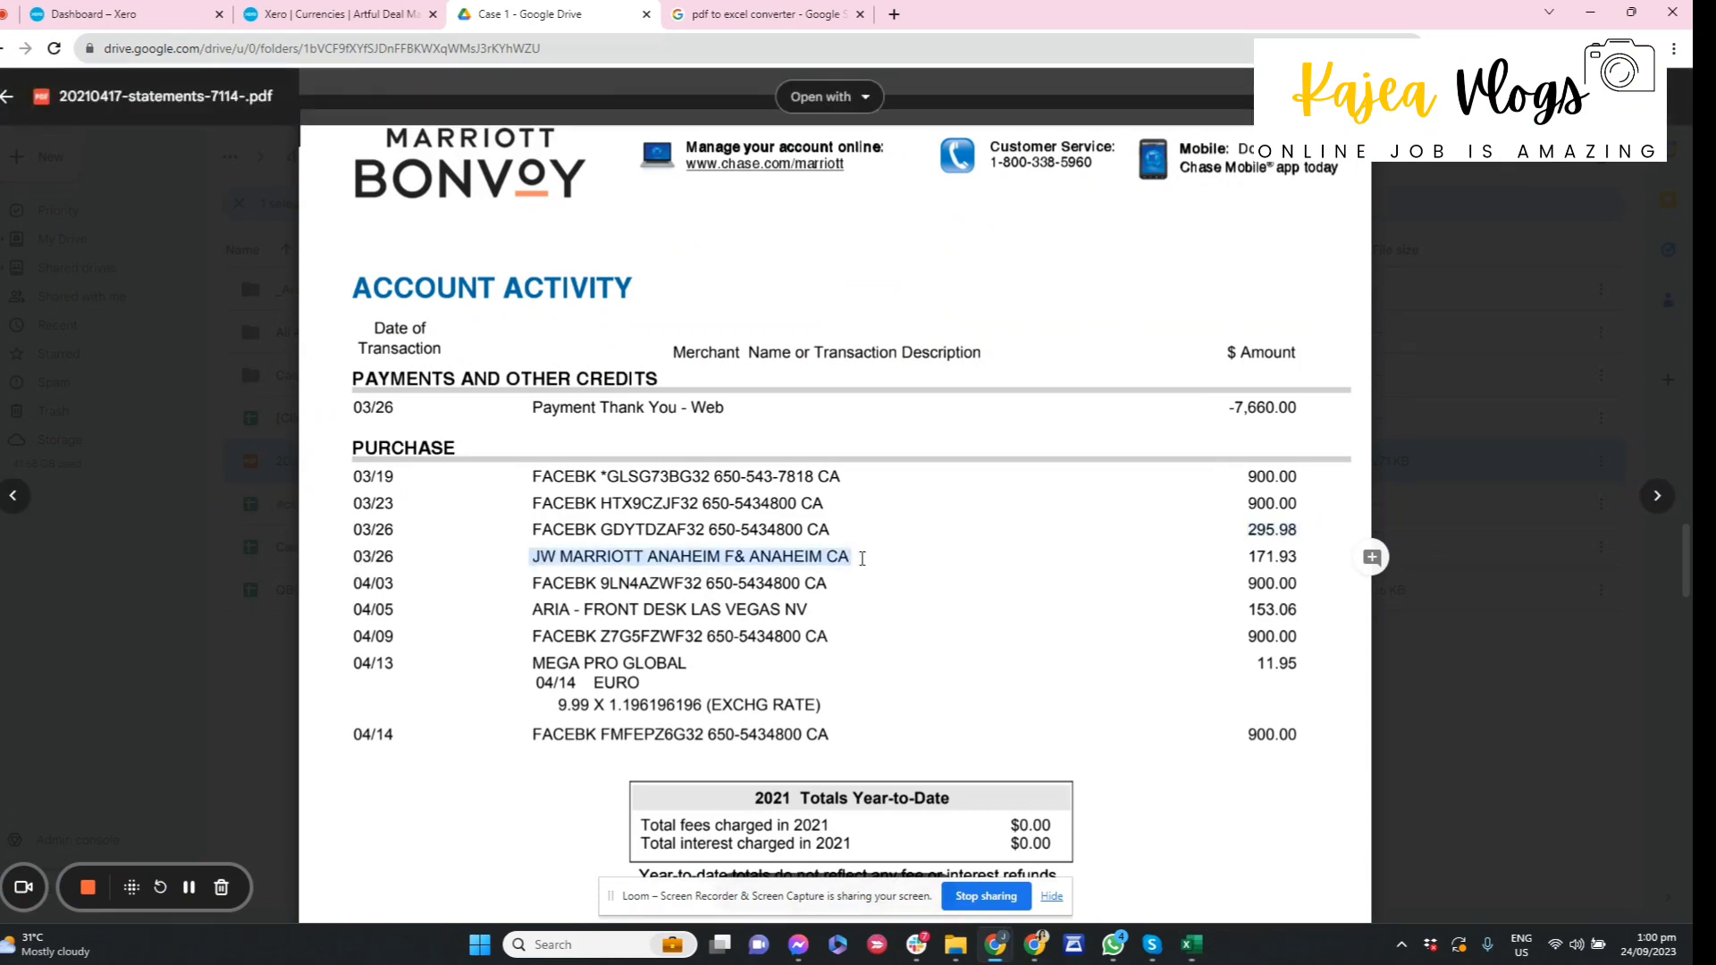
pyautogui.hotkey('alt', 'Tab')
pyautogui.click(313, 376)
pyautogui.hotkey('alt', 'Tab')
pyautogui.moveTo(1245, 555); pyautogui.dragTo(1311, 550)
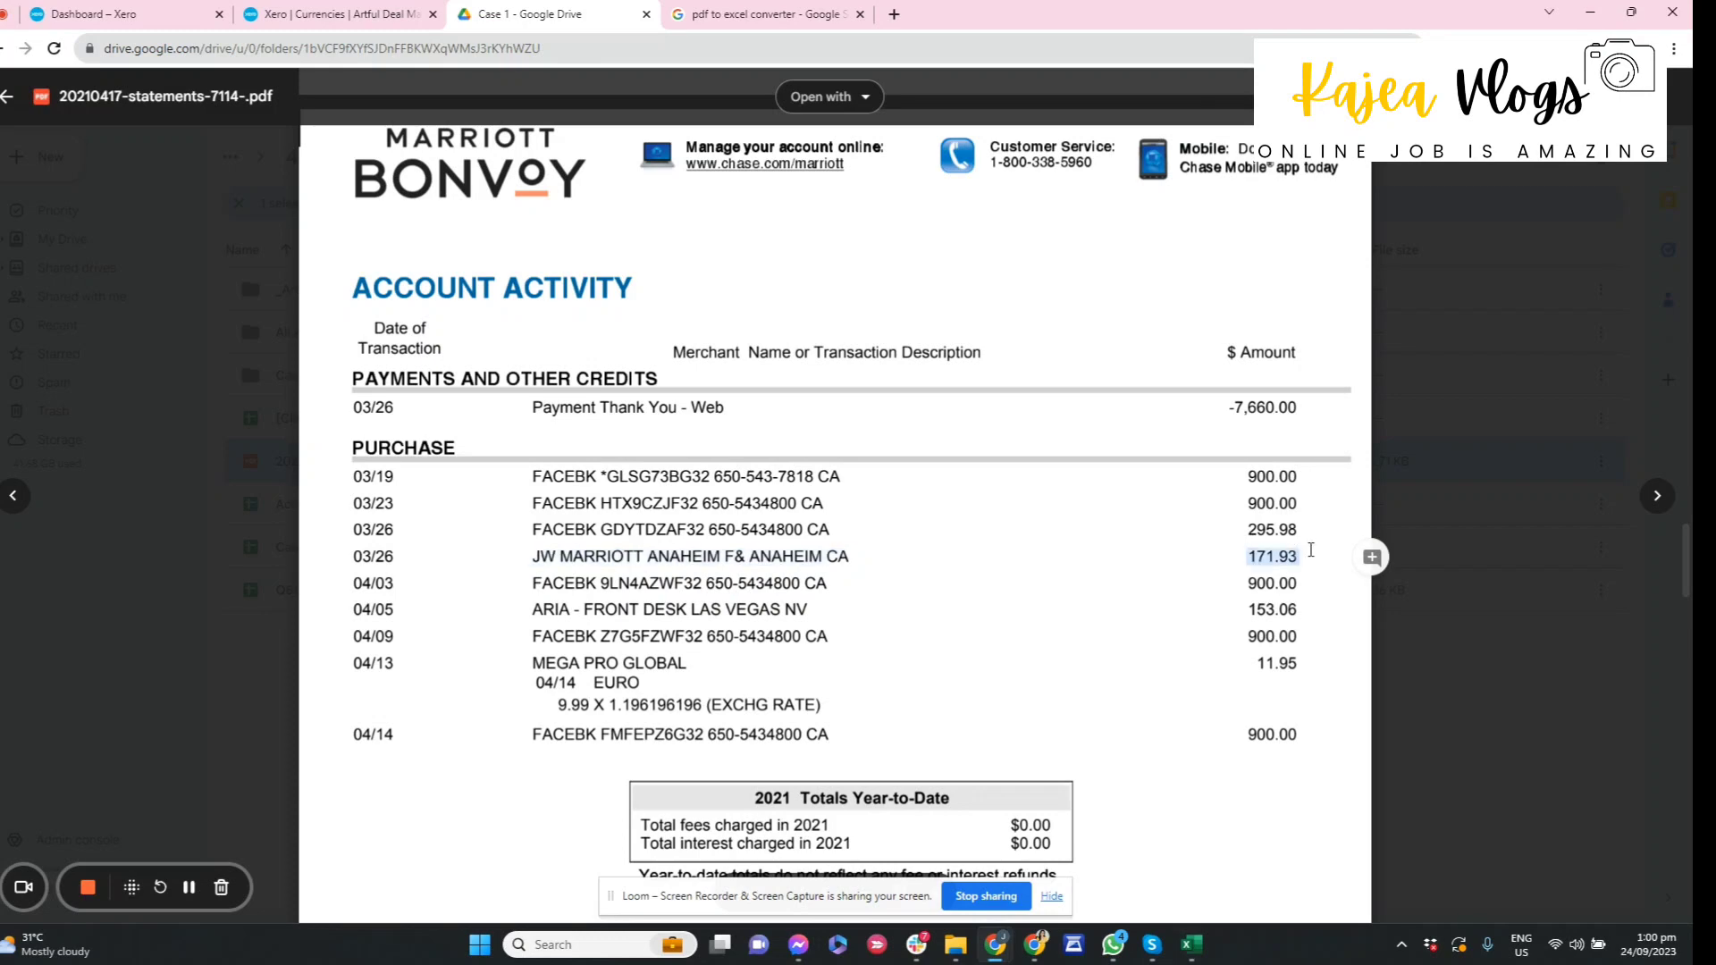
pyautogui.hotkey('alt', 'Tab')
pyautogui.click(912, 384)
pyautogui.write('-')
pyautogui.hotkey('ctrl', 'v')
pyautogui.press('Return')
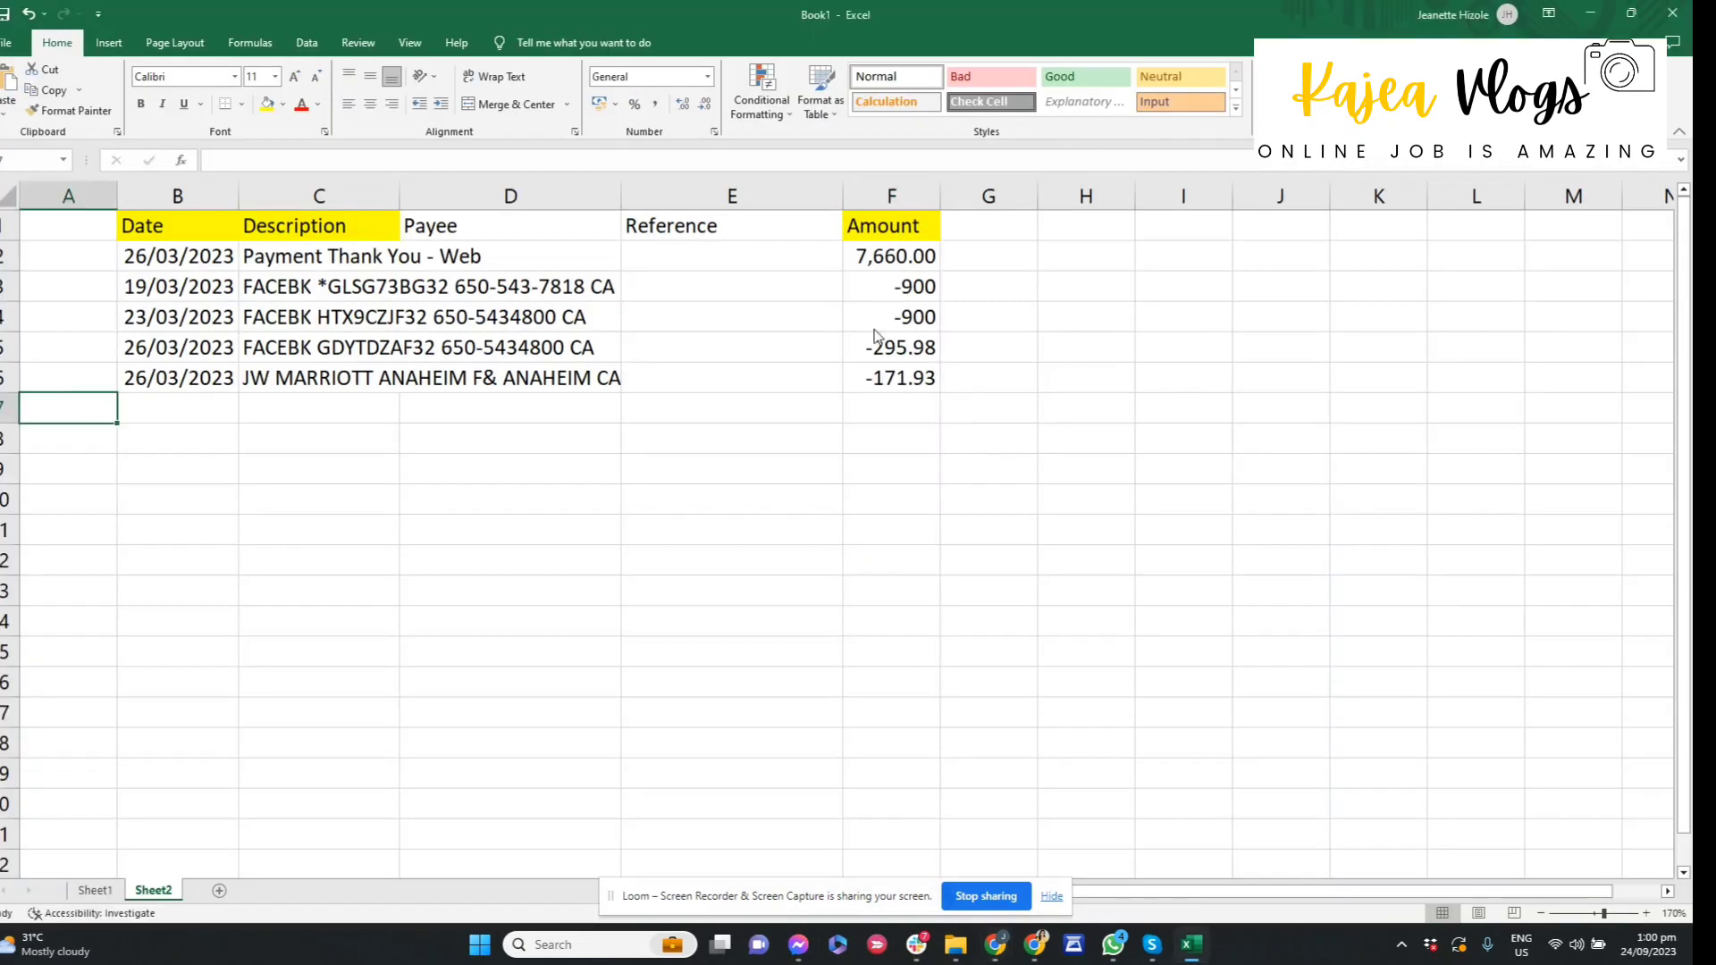
# Step: Look up the next purchase's date, 04/03, on the statement and enter it day-first as 03/04/2023 in B7
pyautogui.hotkey('alt', 'Tab')
pyautogui.hotkey('alt', 'Tab')
pyautogui.press('Left')
pyautogui.press('Left')
pyautogui.press('Left')
pyautogui.press('Left')
pyautogui.write('3')
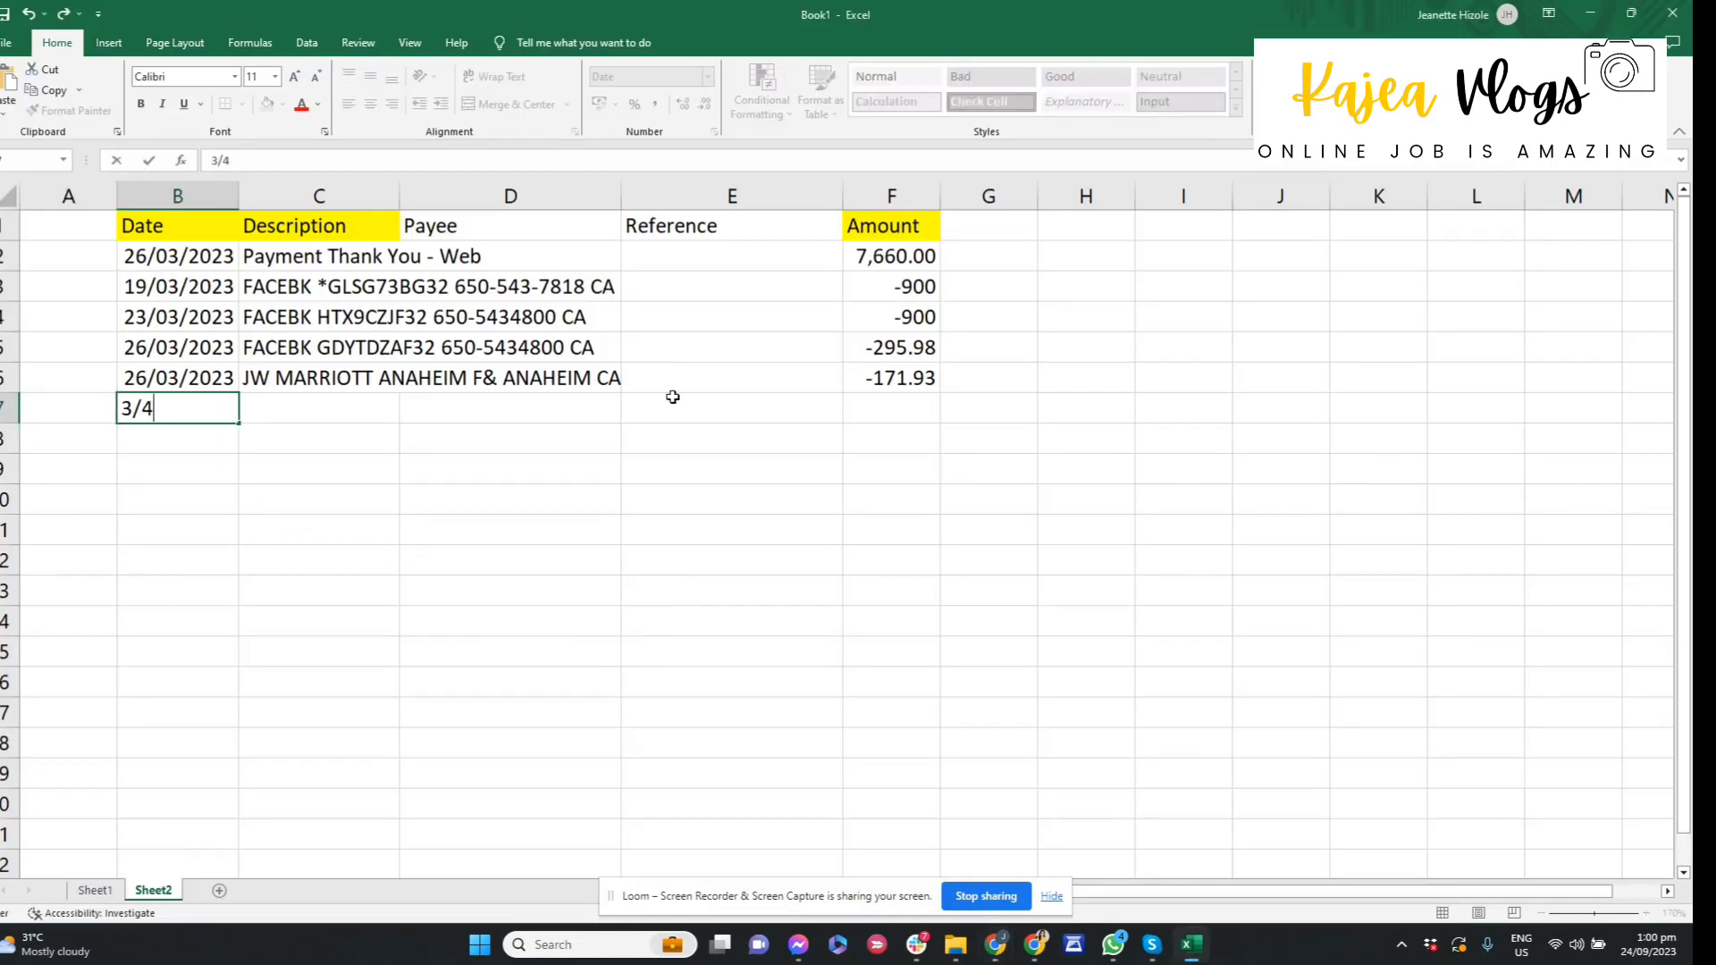
pyautogui.press('Return')
pyautogui.hotkey('alt', 'Tab')
pyautogui.moveTo(531, 582); pyautogui.dragTo(833, 592)
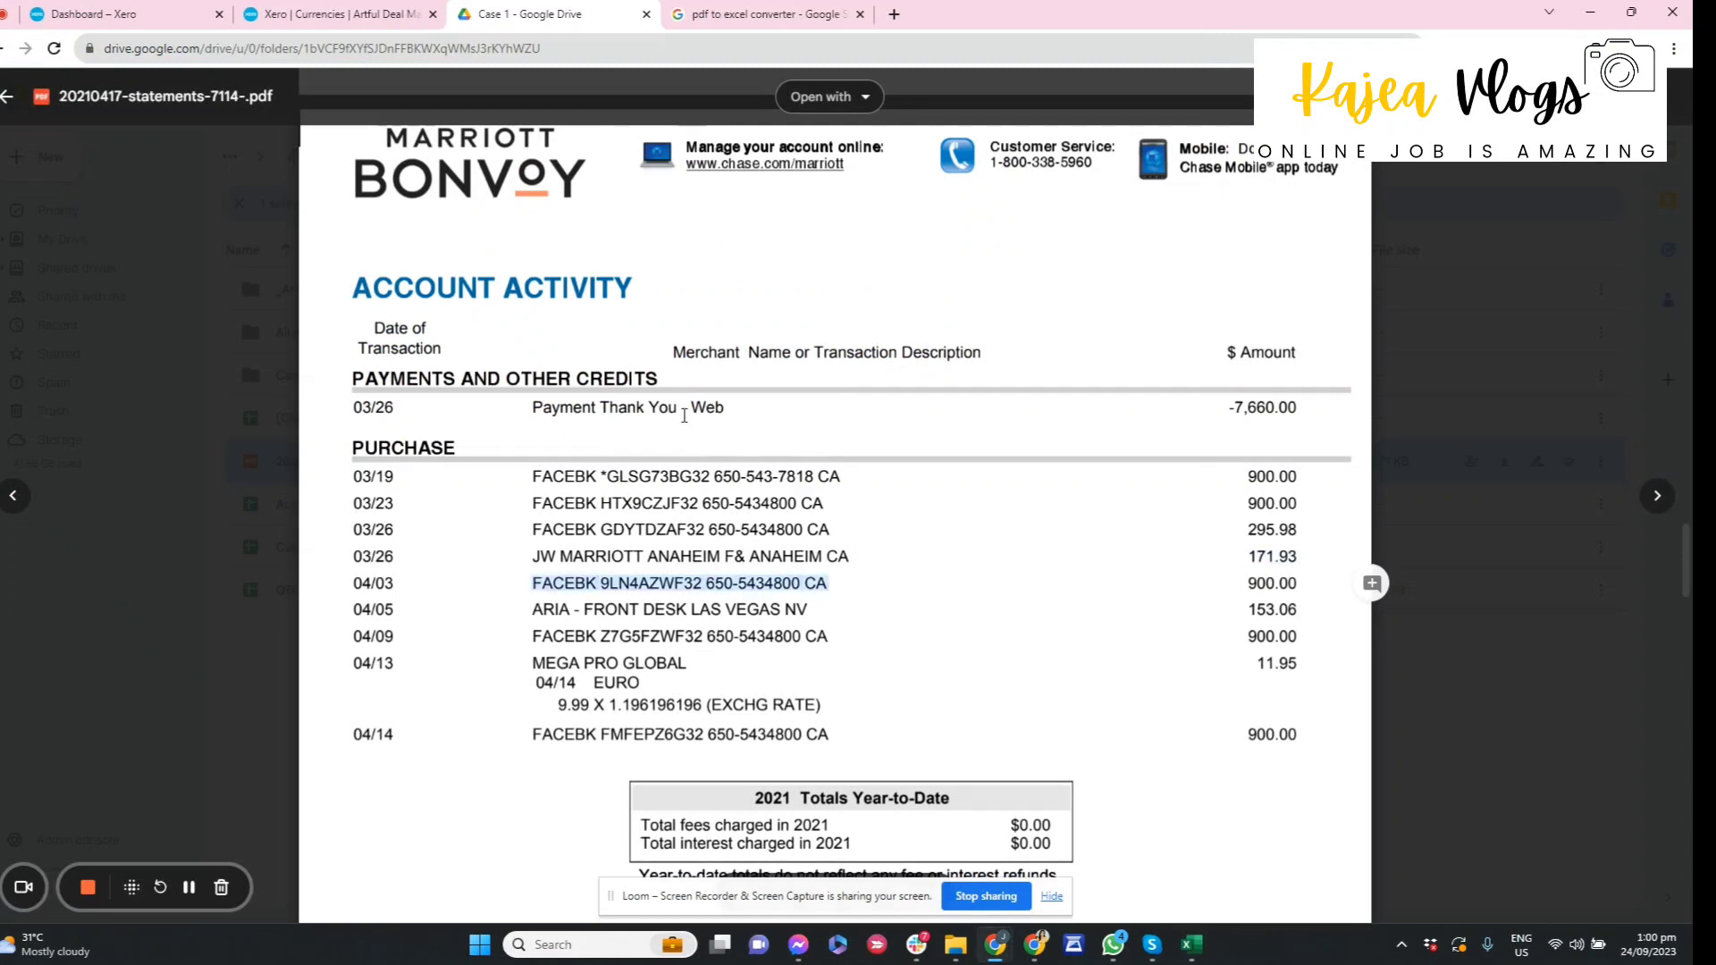
pyautogui.hotkey('ctrl', 'c')
pyautogui.hotkey('alt', 'Tab')
pyautogui.hotkey('ctrl', 'v')
# Step: Enter the 04/03 FACEBK purchase's amount as -900 in F7
pyautogui.press('Tab')
pyautogui.press('Tab')
pyautogui.press('Tab')
pyautogui.write('-')
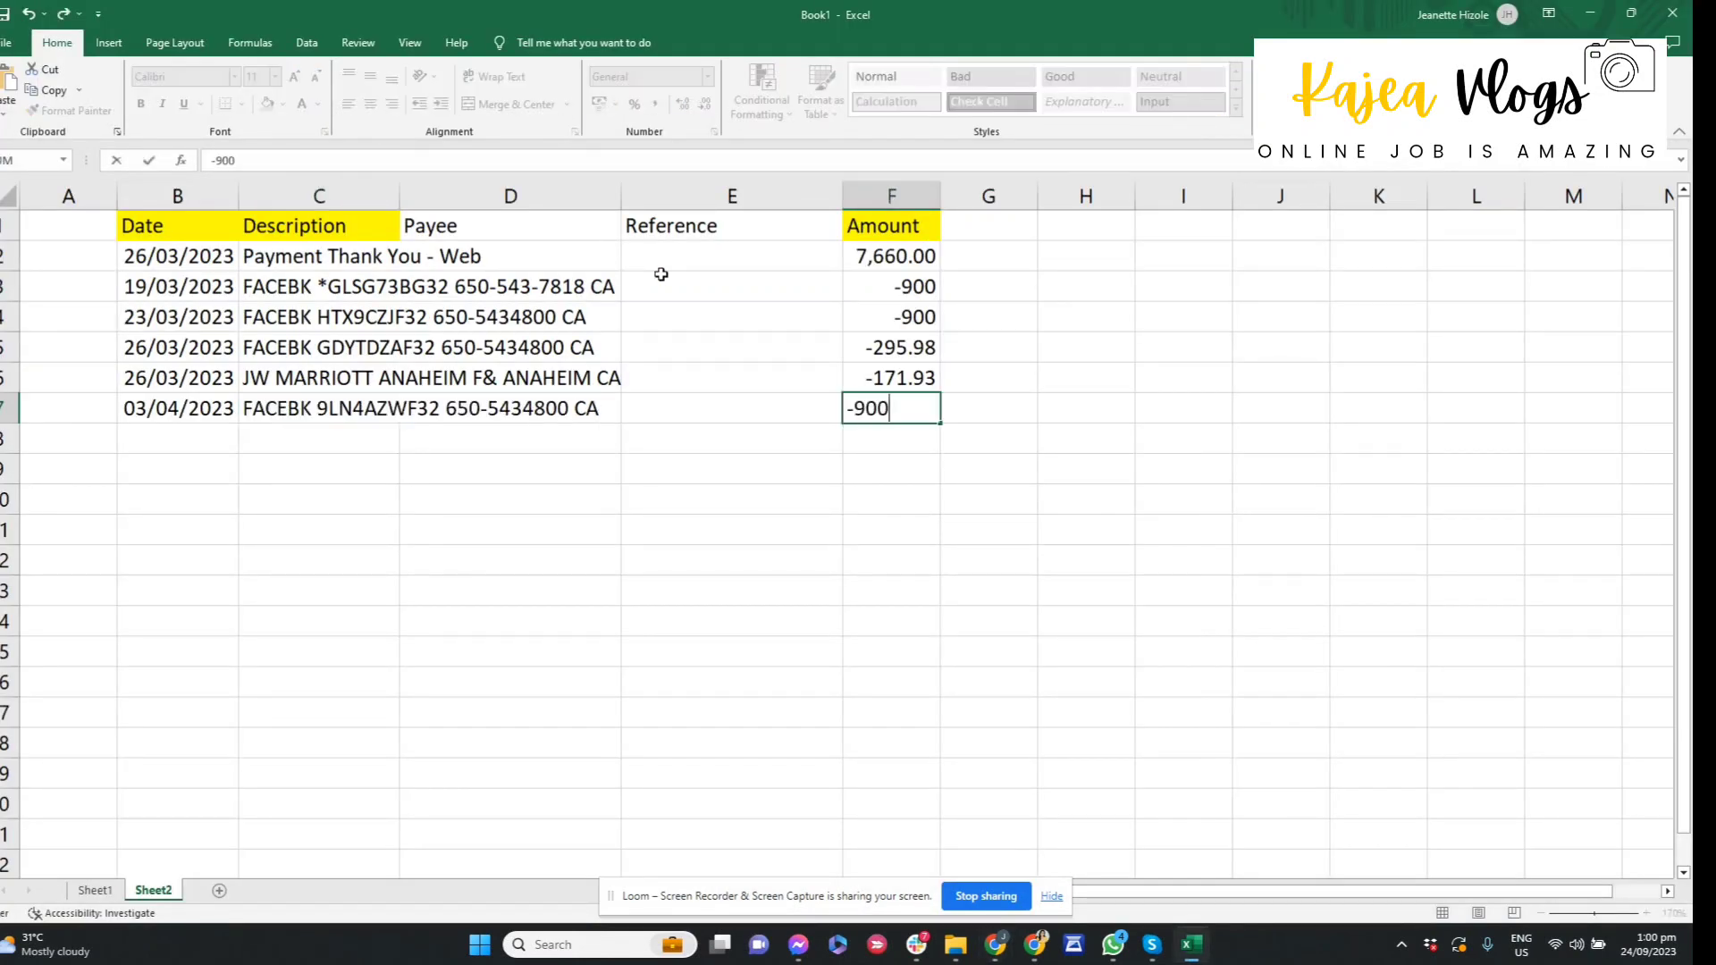
pyautogui.write('900')
pyautogui.press('Return')
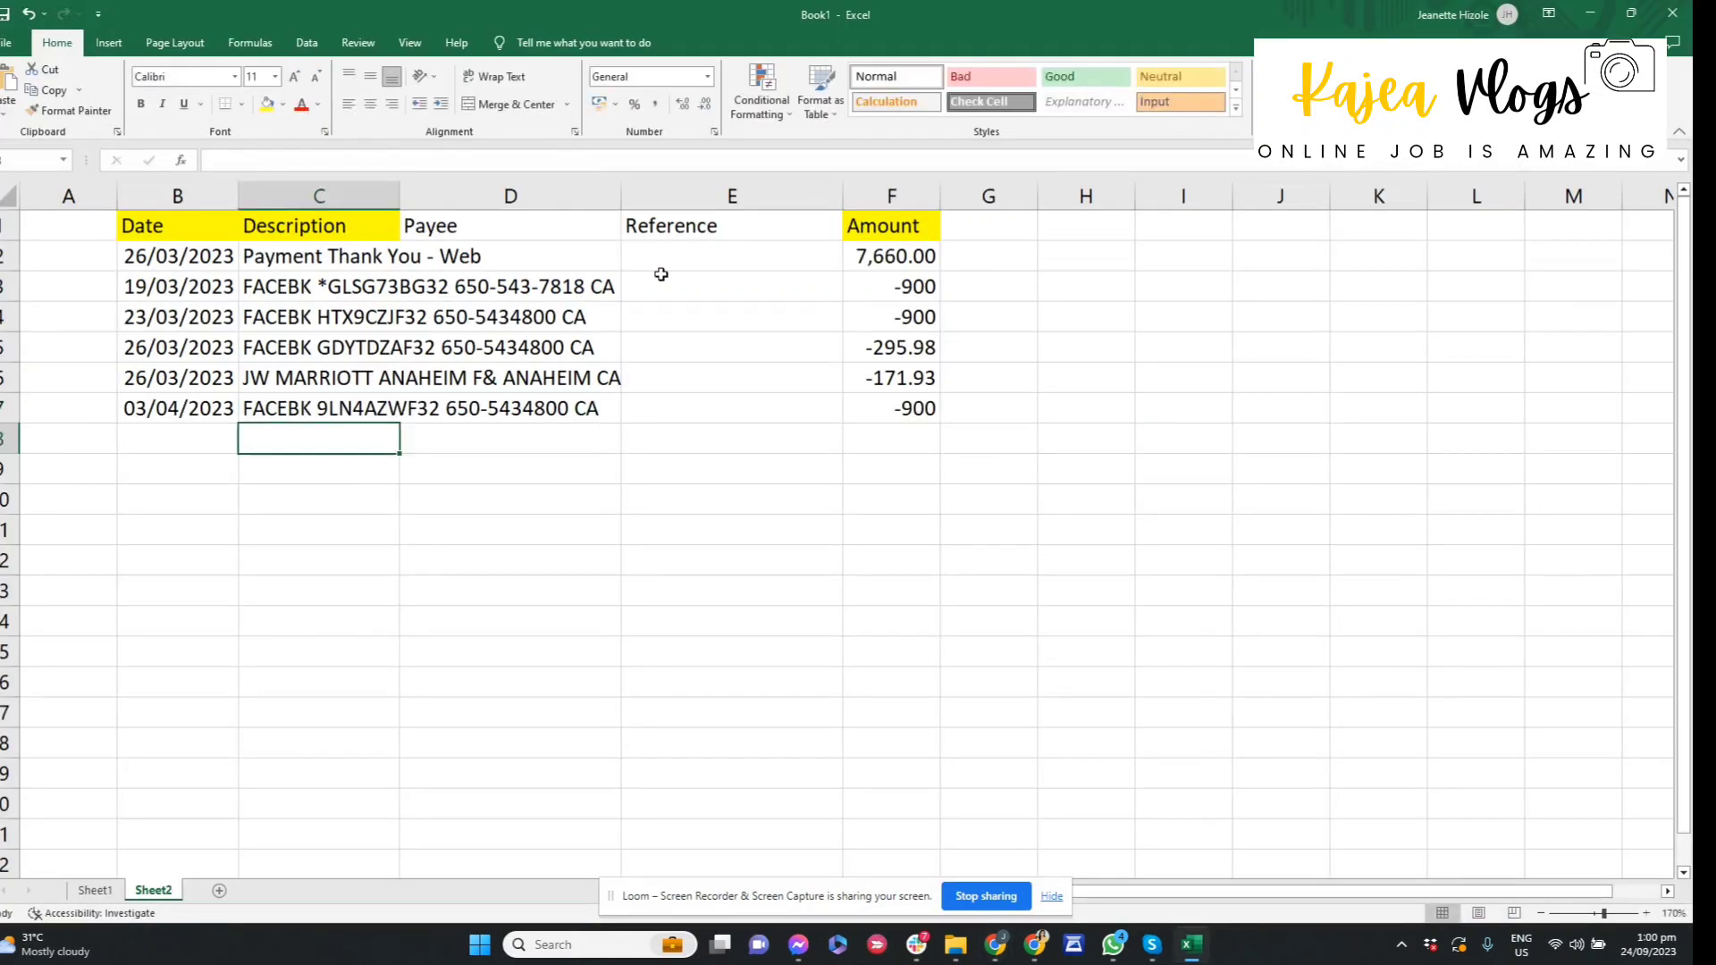
pyautogui.click(7, 42)
pyautogui.click(52, 322)
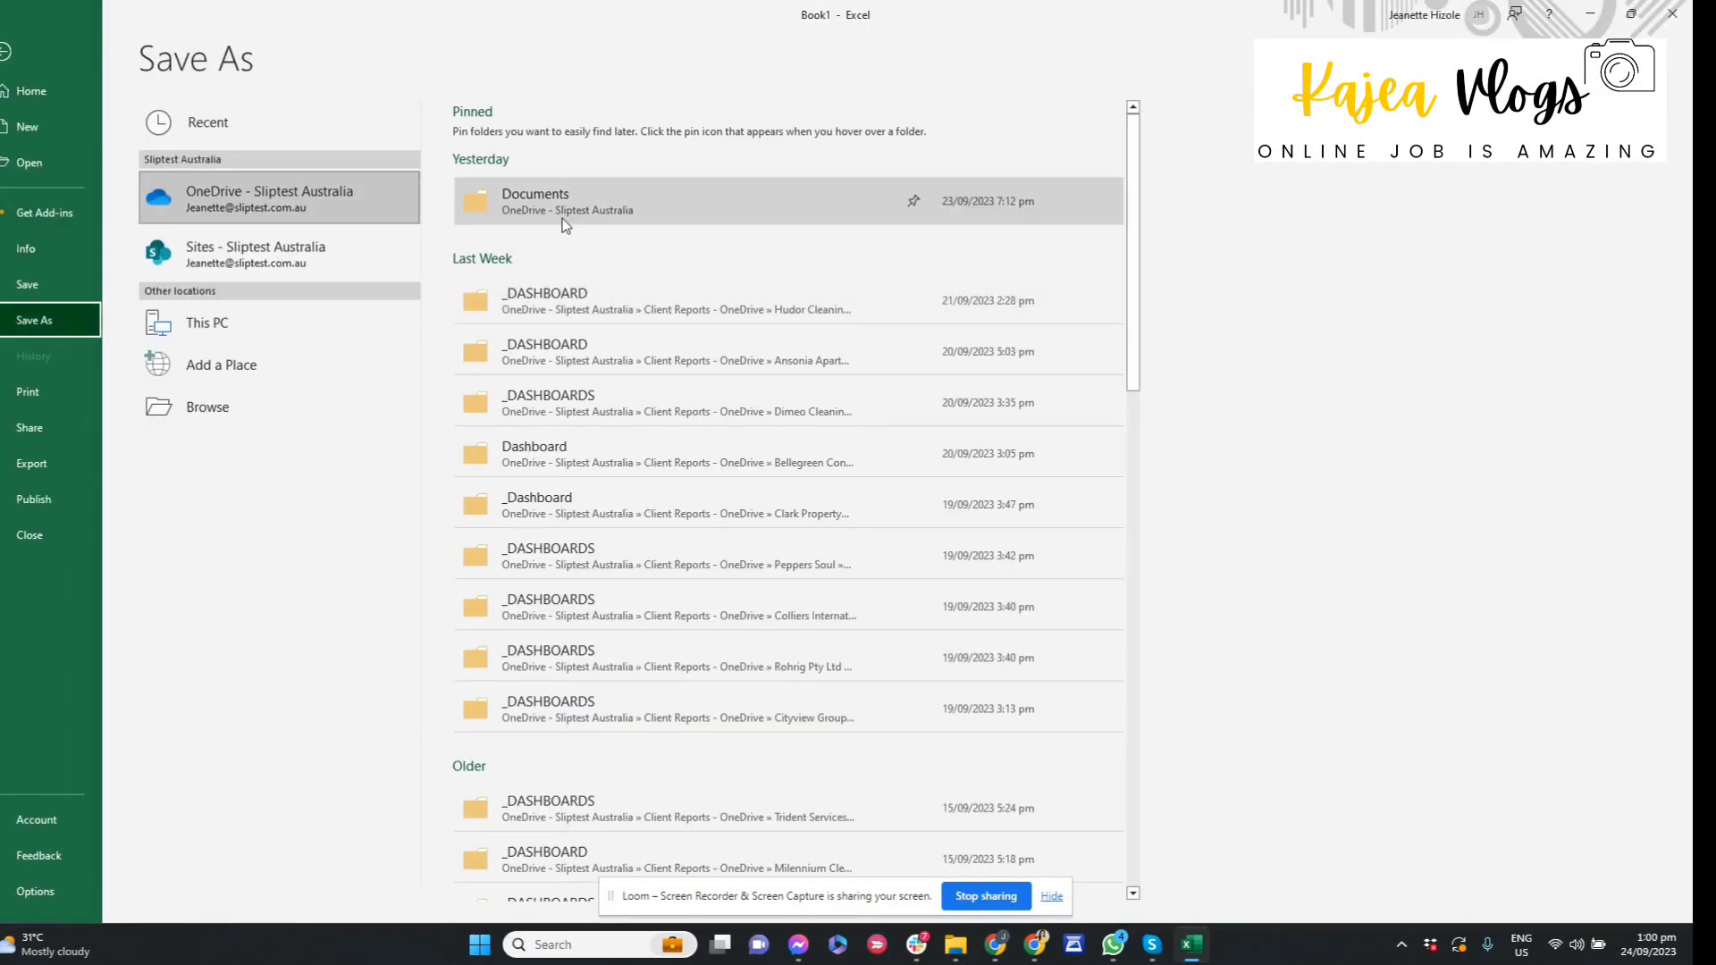
pyautogui.click(567, 219)
pyautogui.click(161, 328)
pyautogui.click(158, 548)
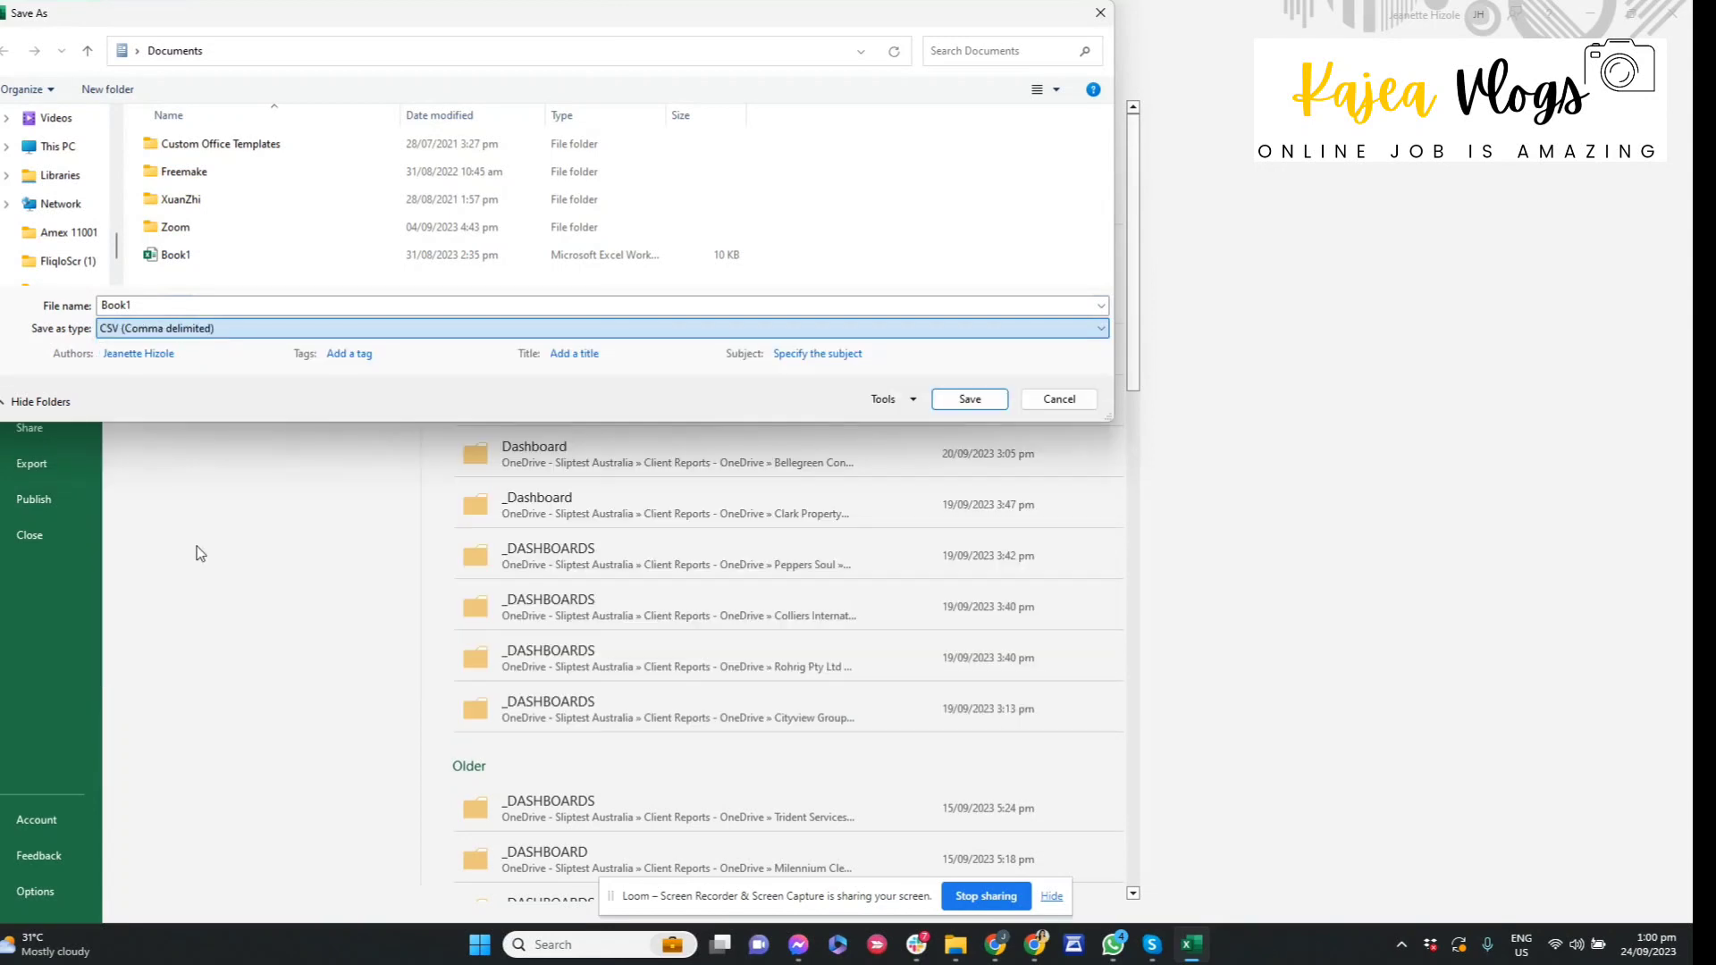
pyautogui.doubleClick(161, 311)
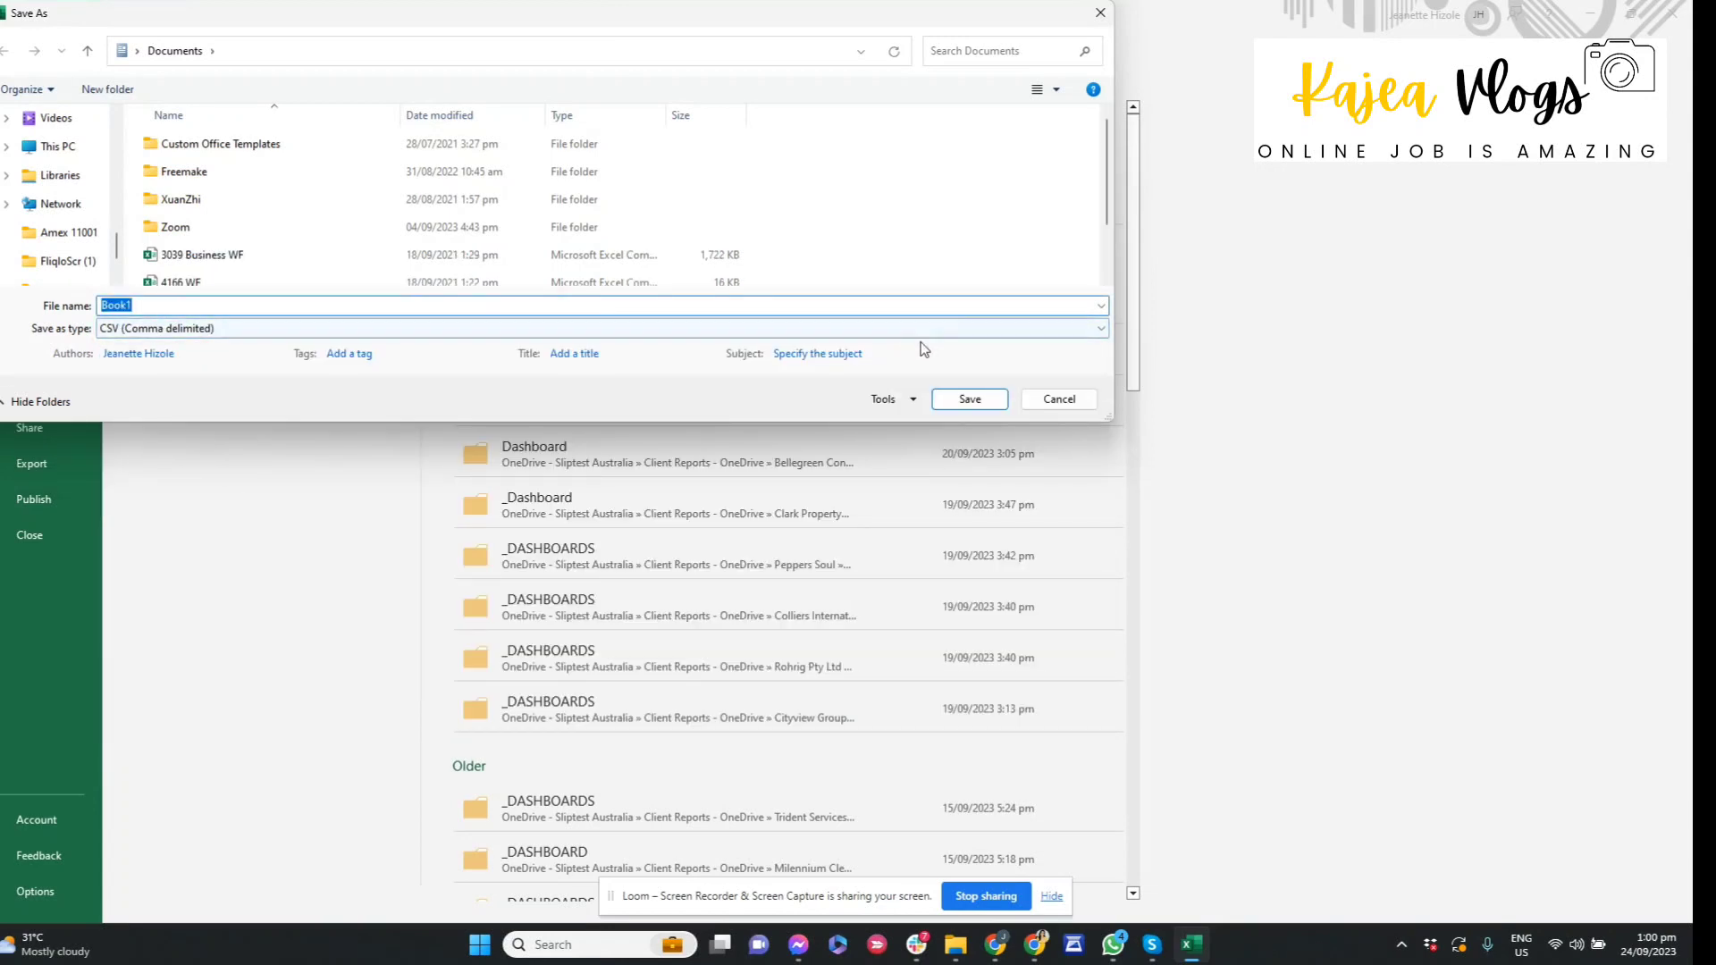
pyautogui.click(1100, 12)
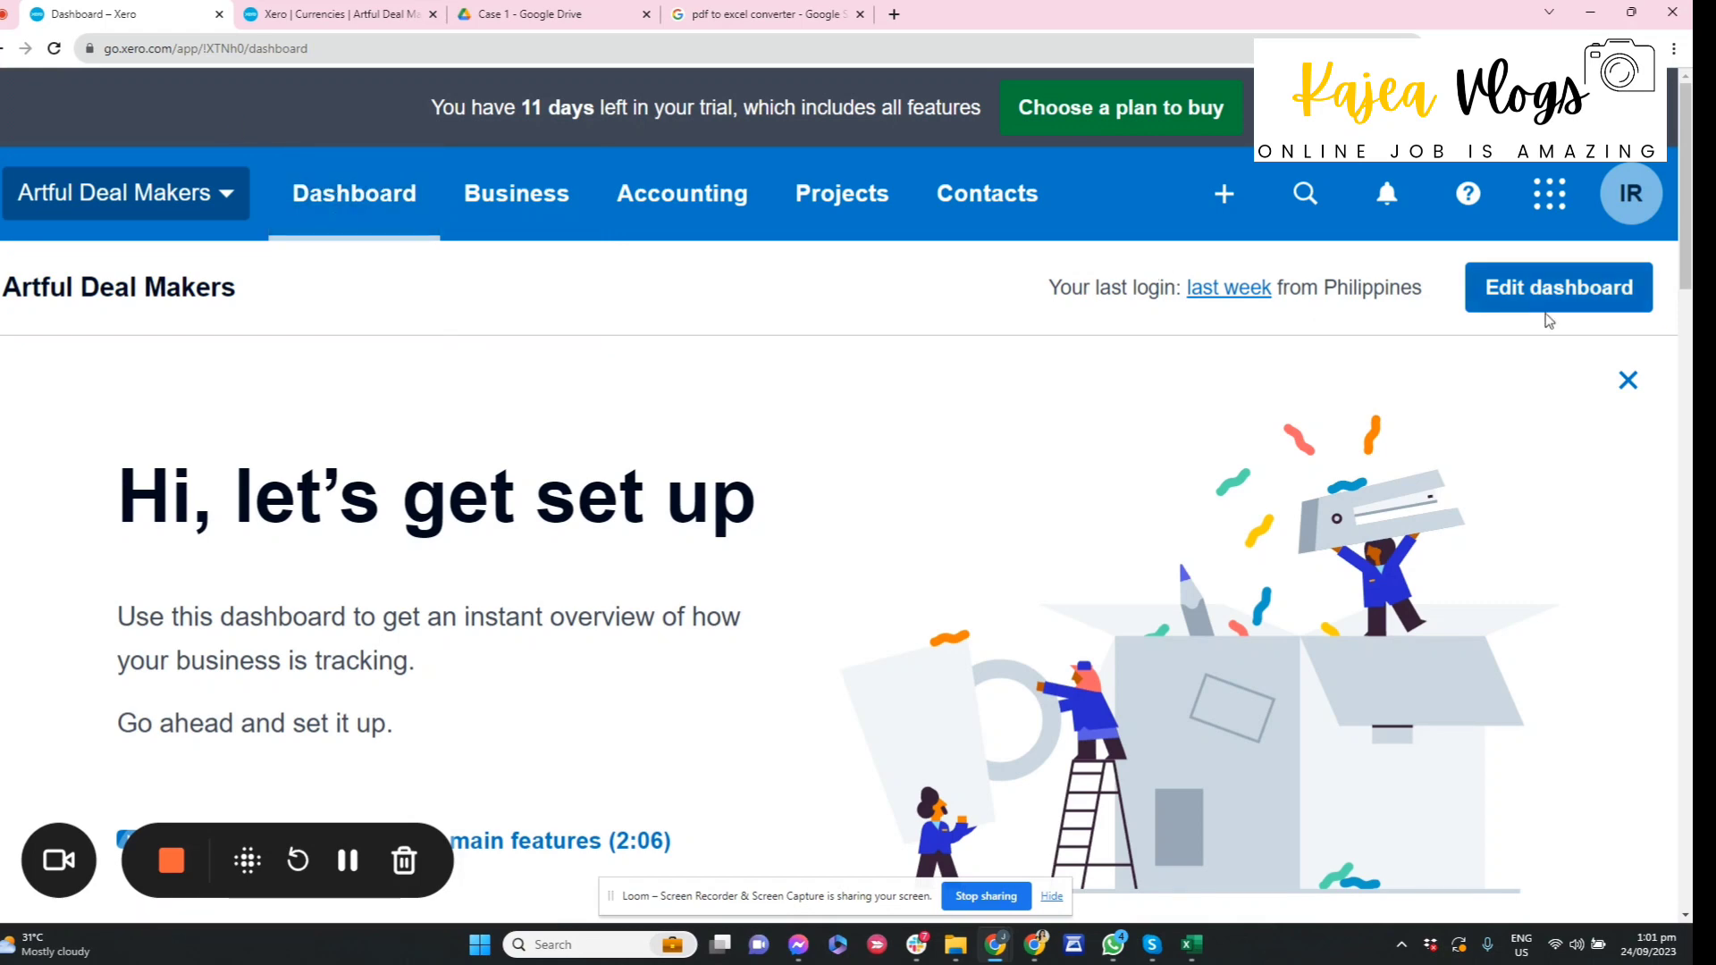
# Step: Switch to Xero, open the Bank America USD account's transactions and start importing a statement
pyautogui.moveTo(1687, 221); pyautogui.dragTo(1687, 797)
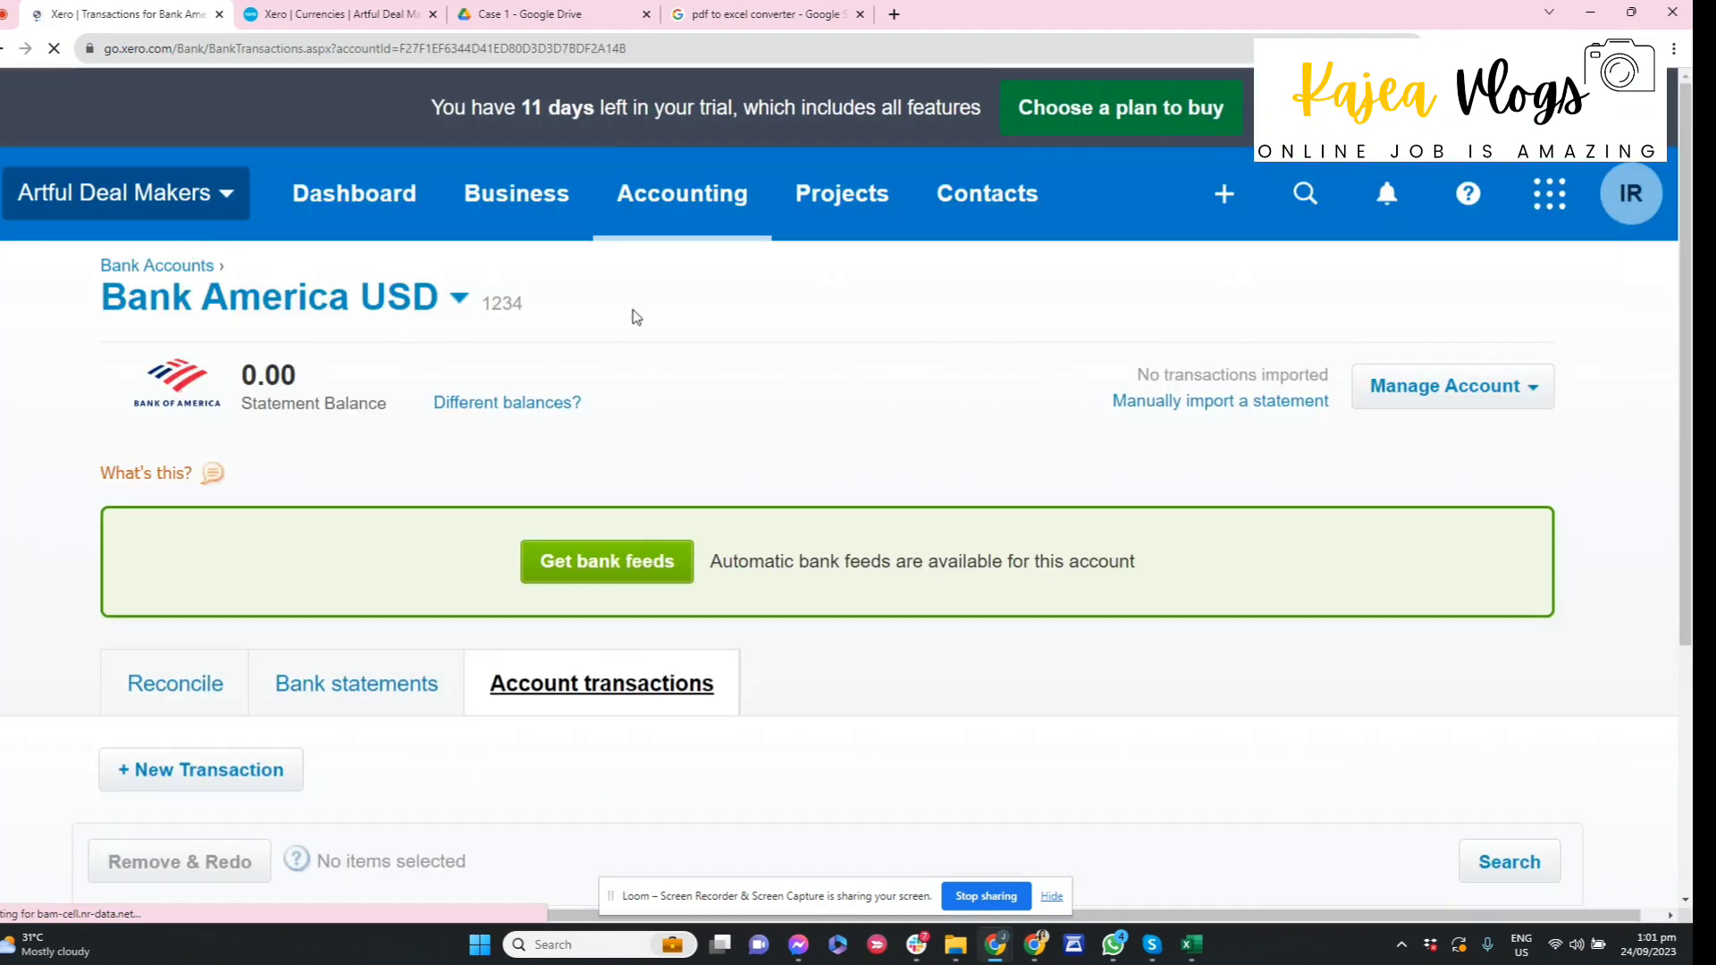
pyautogui.click(1536, 398)
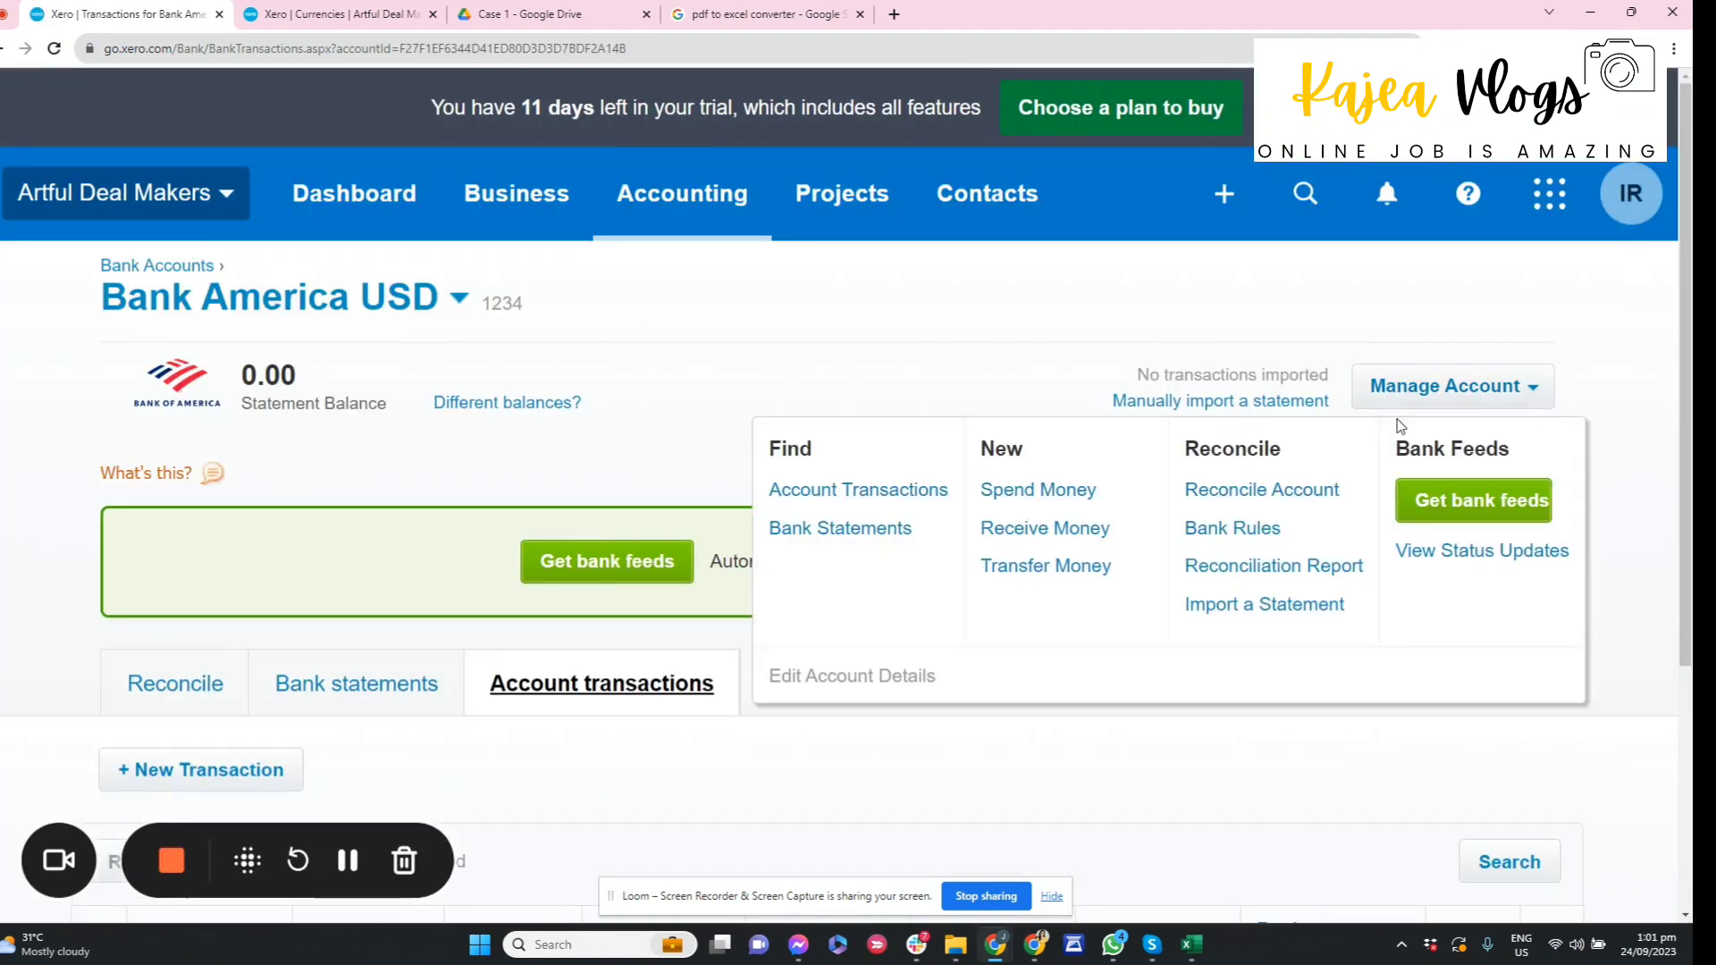
pyautogui.click(1254, 610)
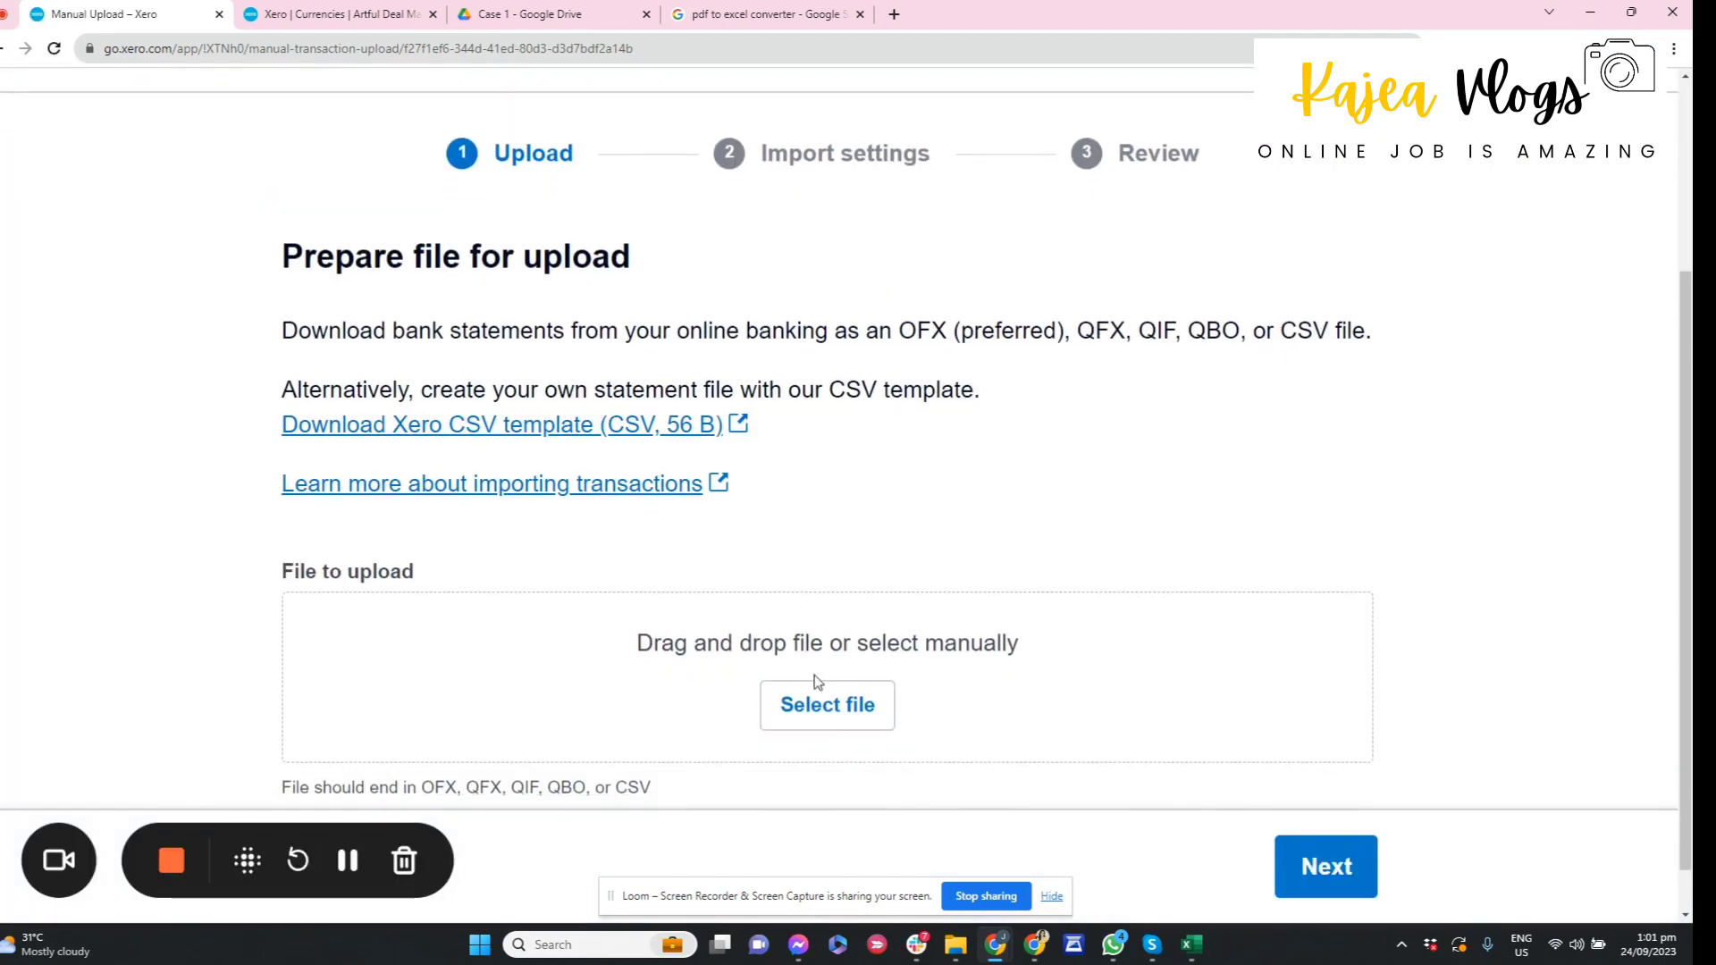
# Step: Choose AIRWALLEX (2).csv from Downloads as the statement file and continue to the import settings
pyautogui.click(831, 711)
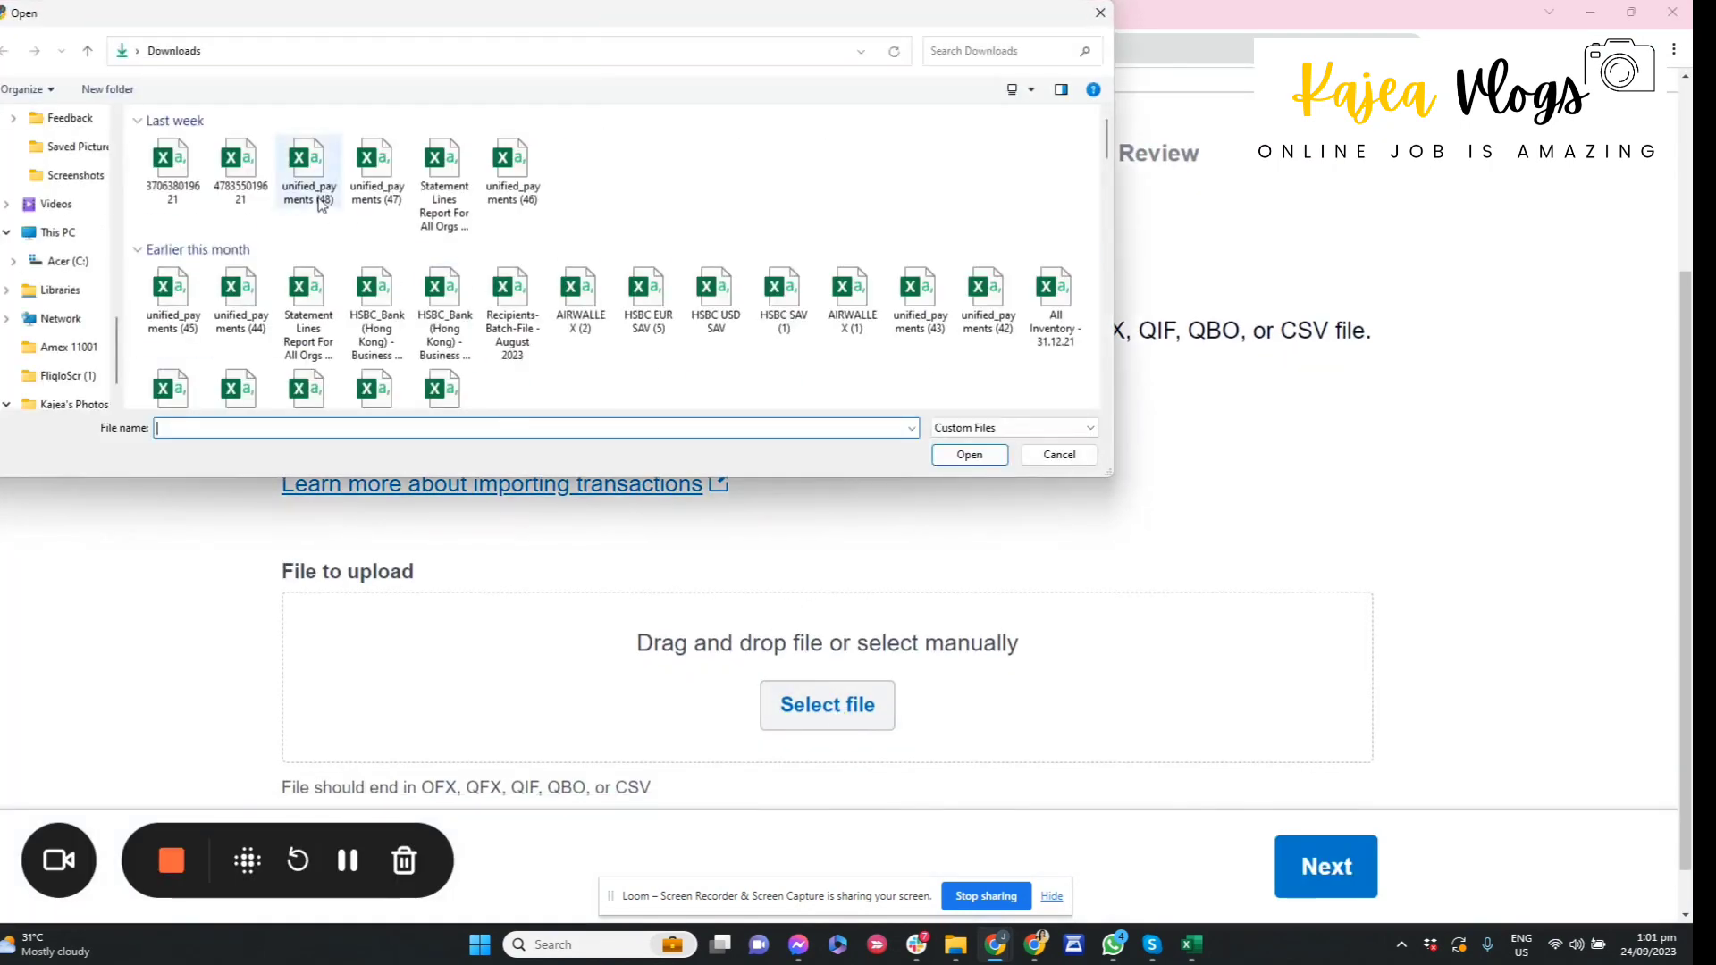
pyautogui.click(561, 327)
pyautogui.click(970, 454)
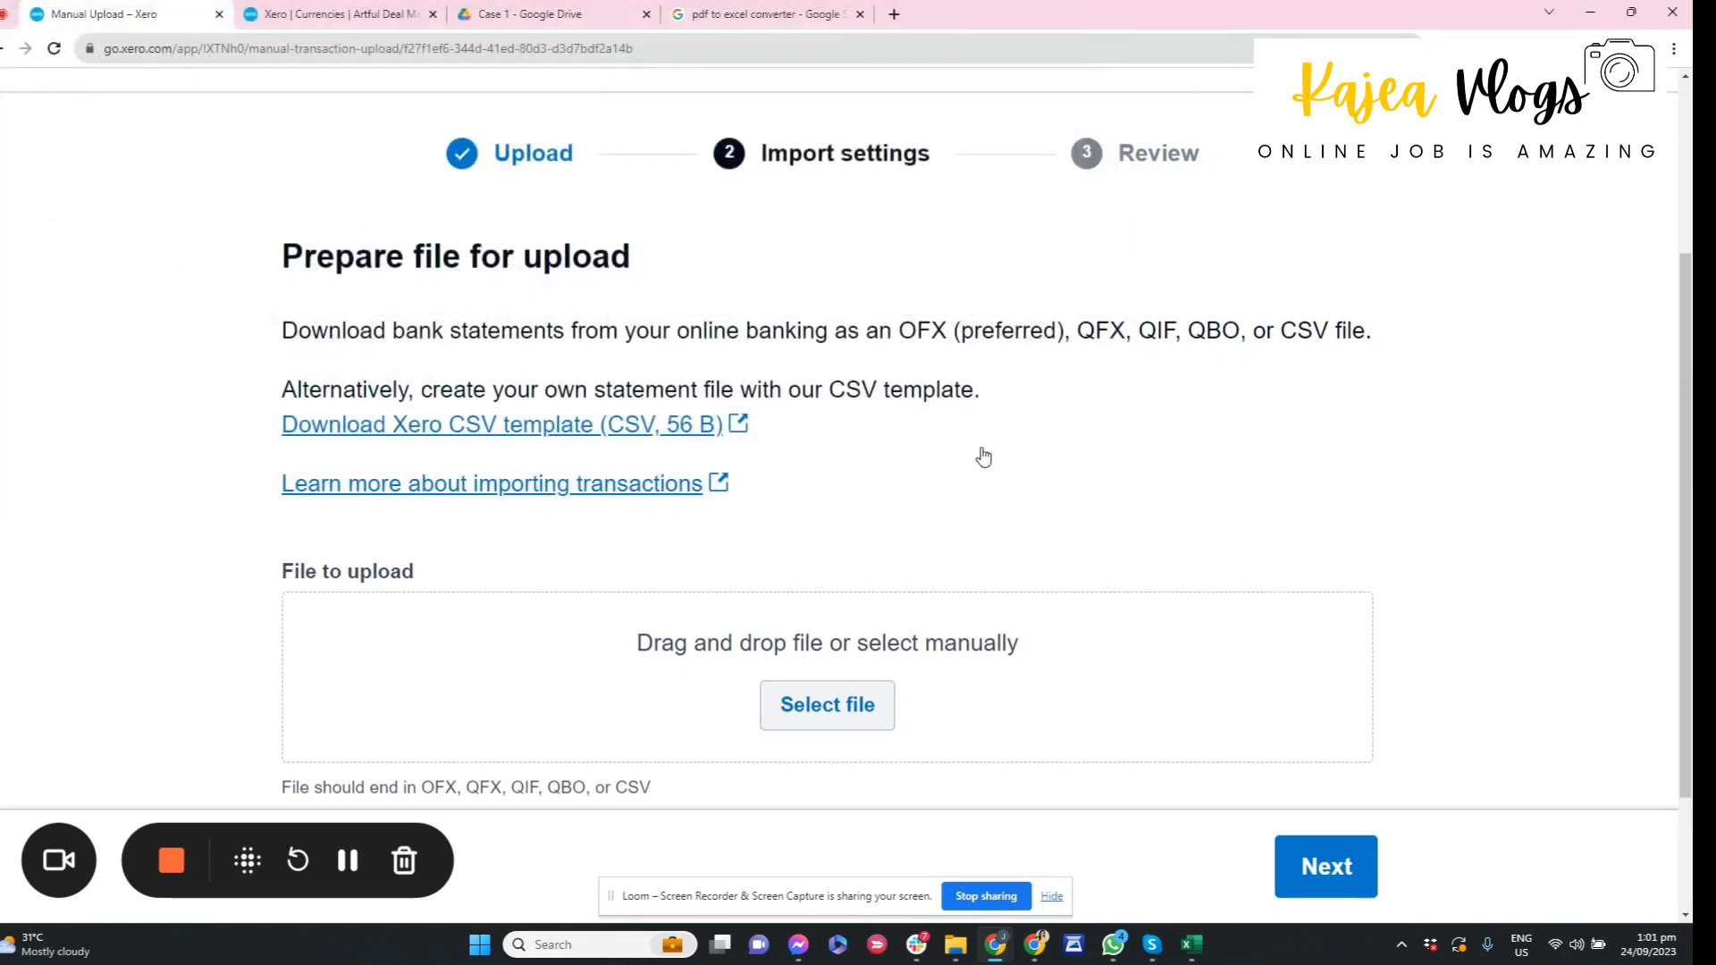
pyautogui.scroll(-1, 1466, 607)
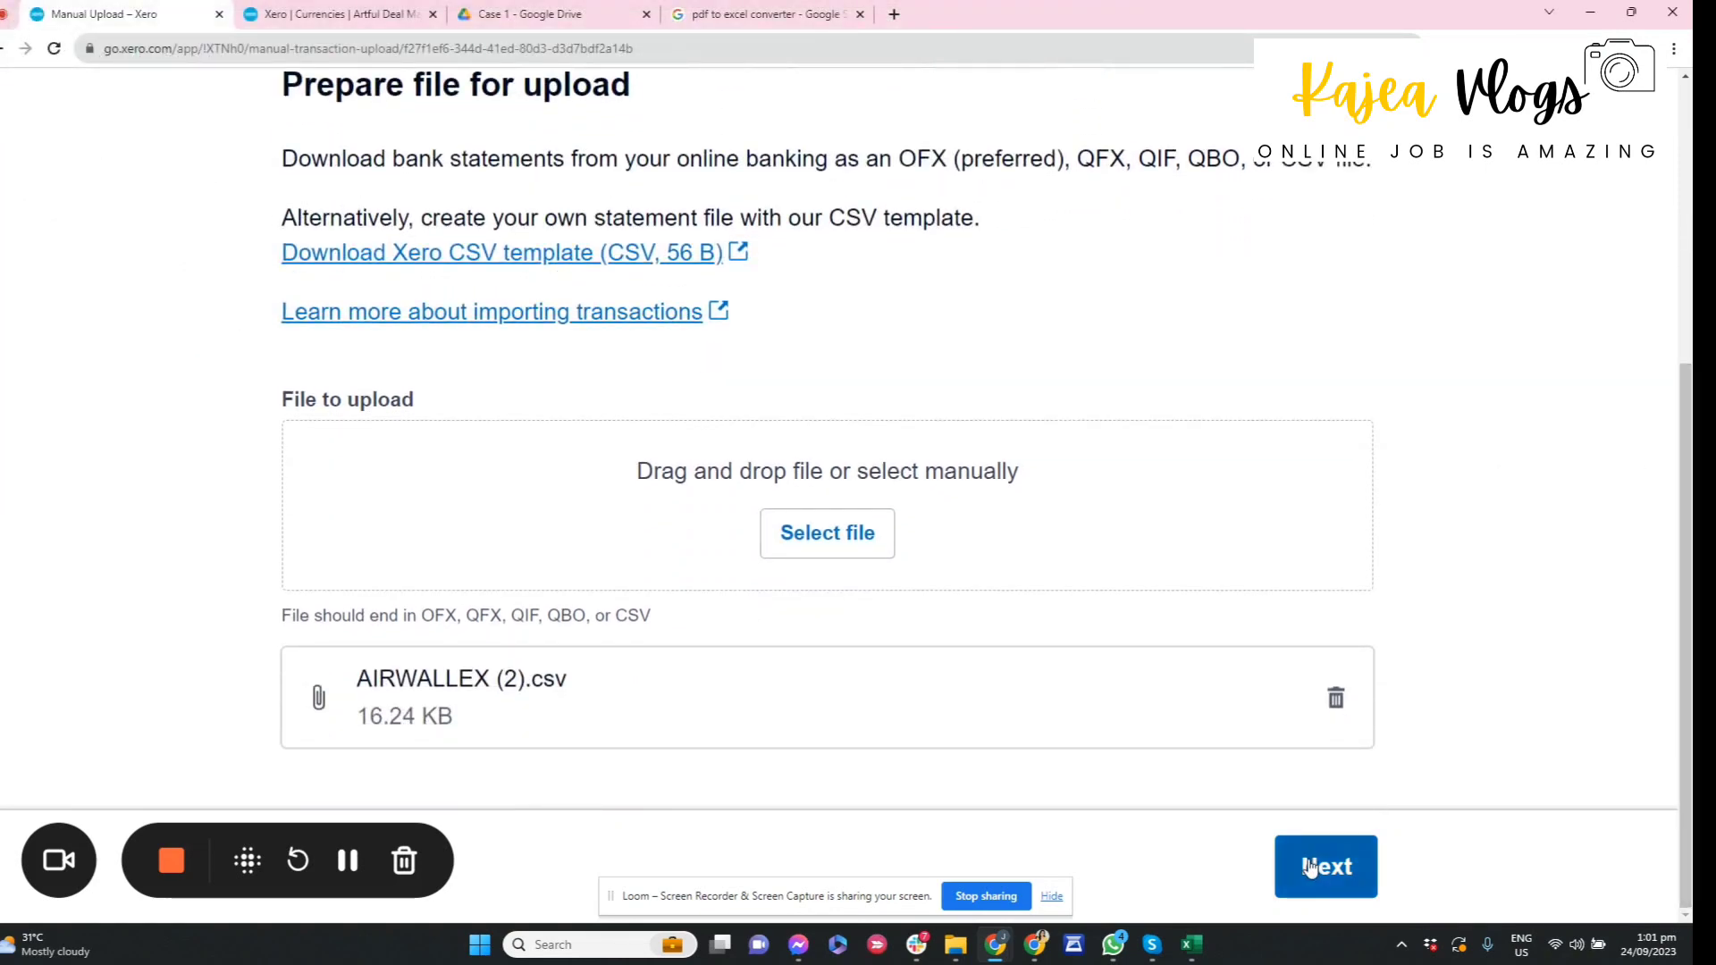
pyautogui.click(1341, 849)
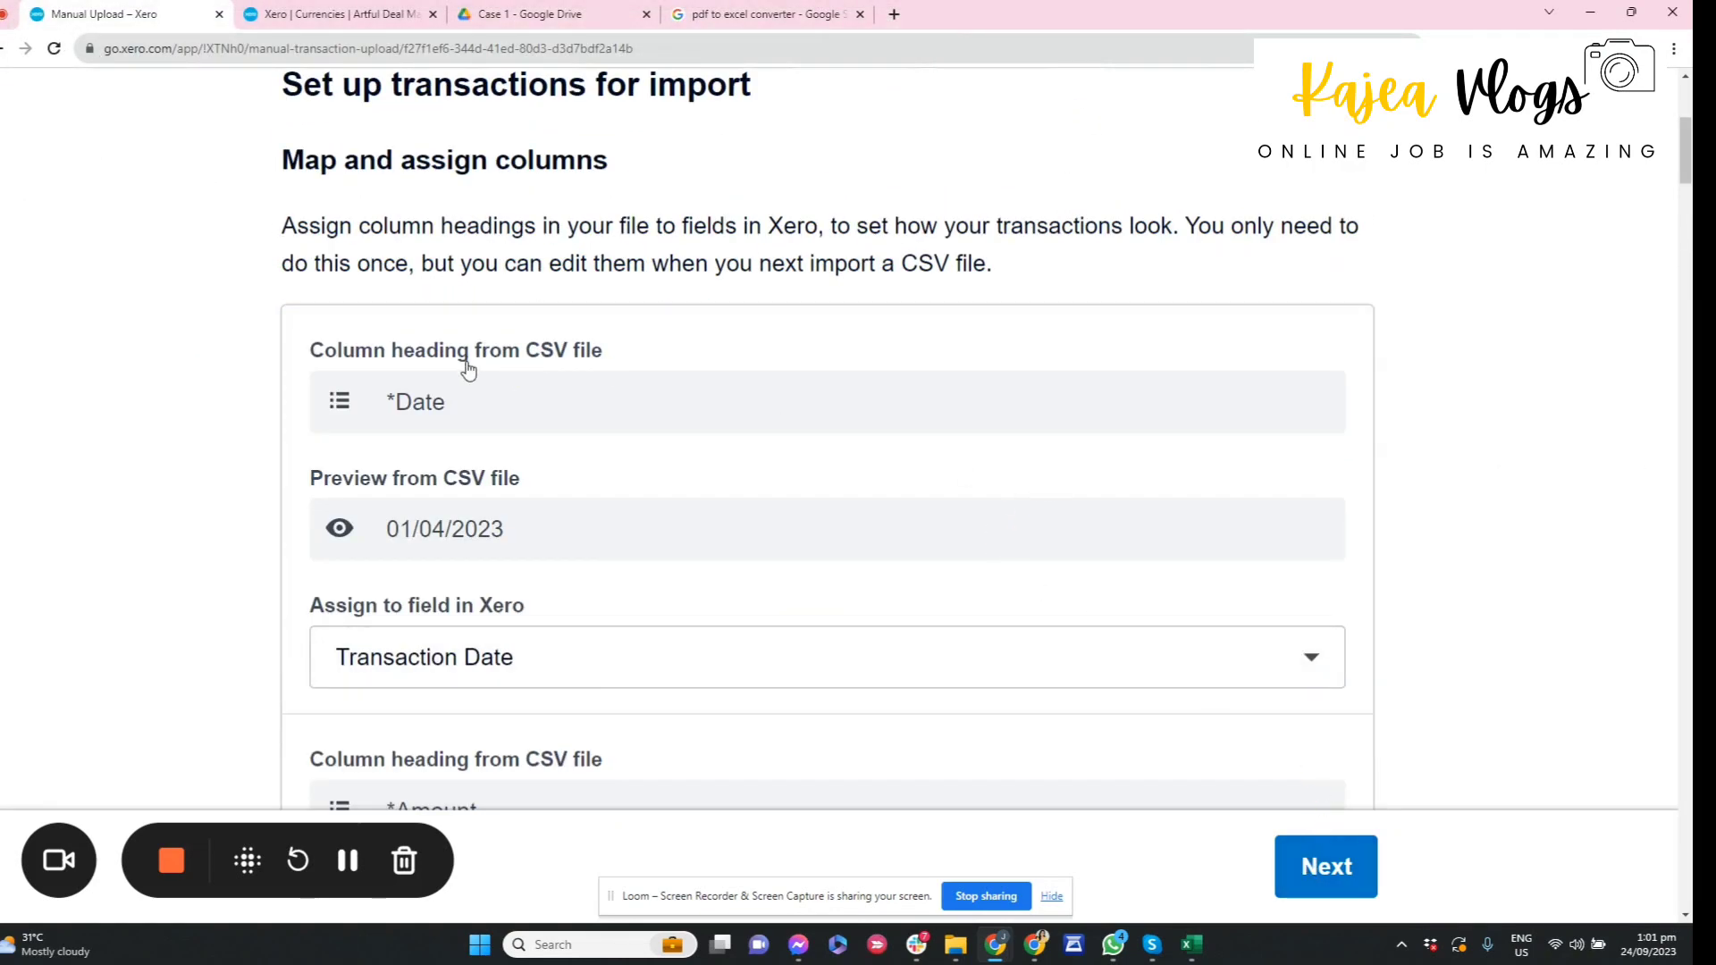
# Step: Review the column mapping and assign the CSV's Reference column to Reference and Check Number to Check No
pyautogui.scroll(-15, 1605, 298)
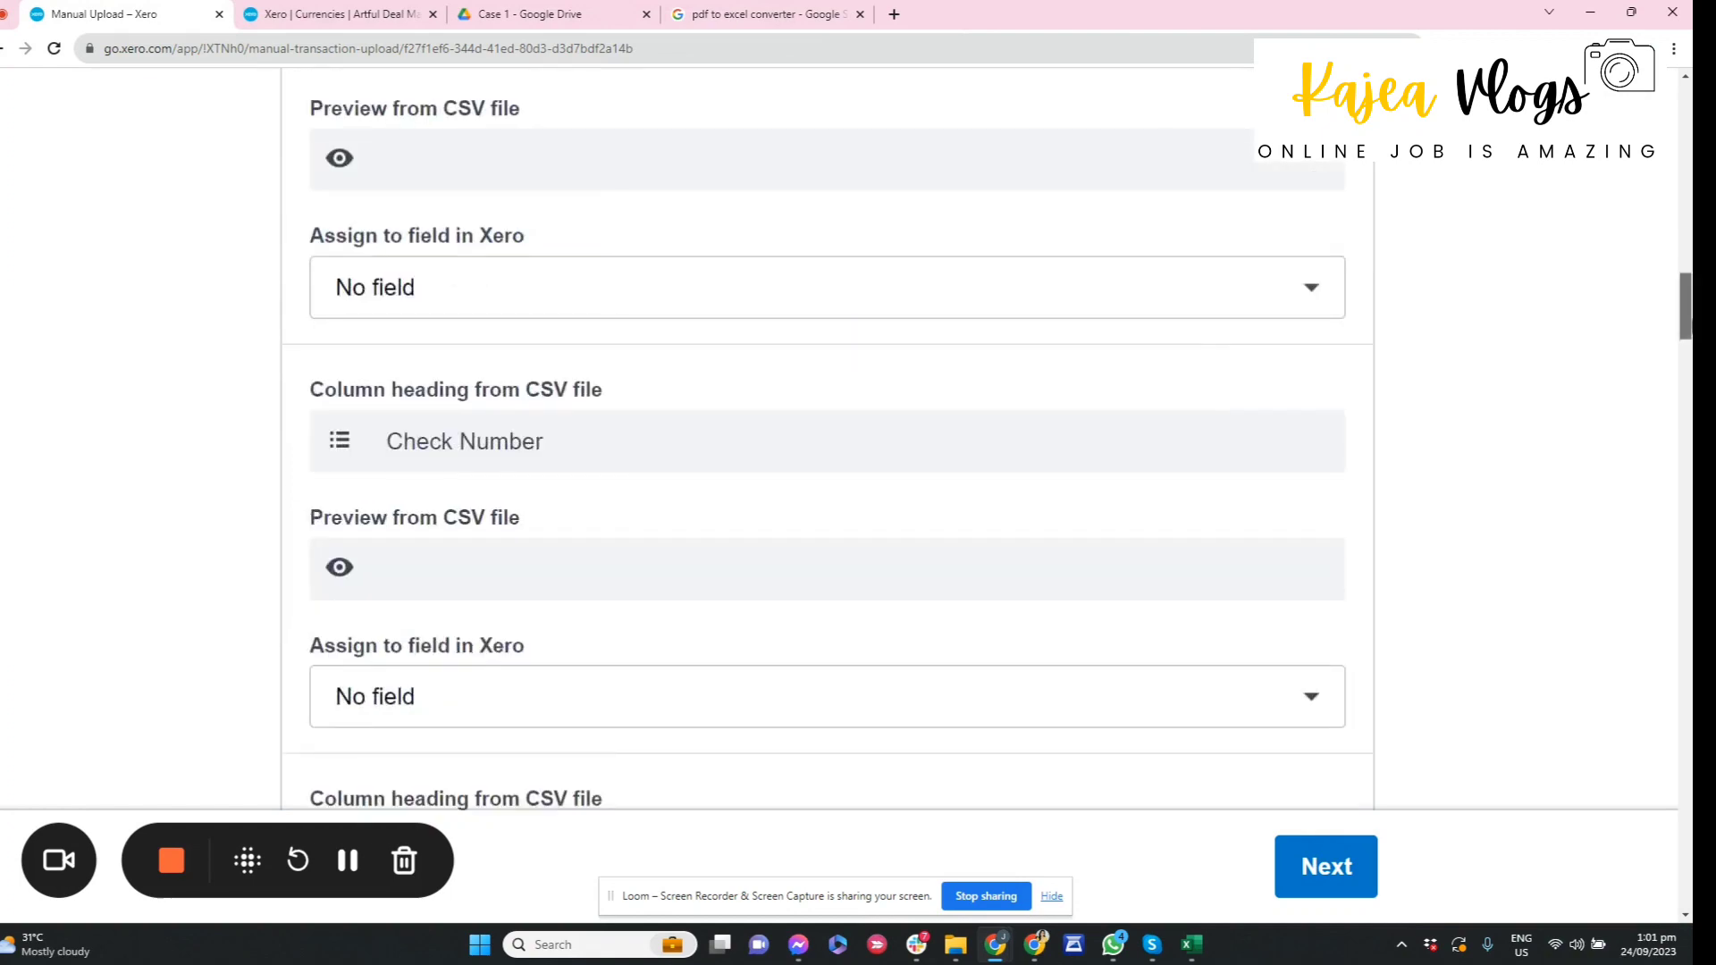
pyautogui.scroll(10, 1684, 221)
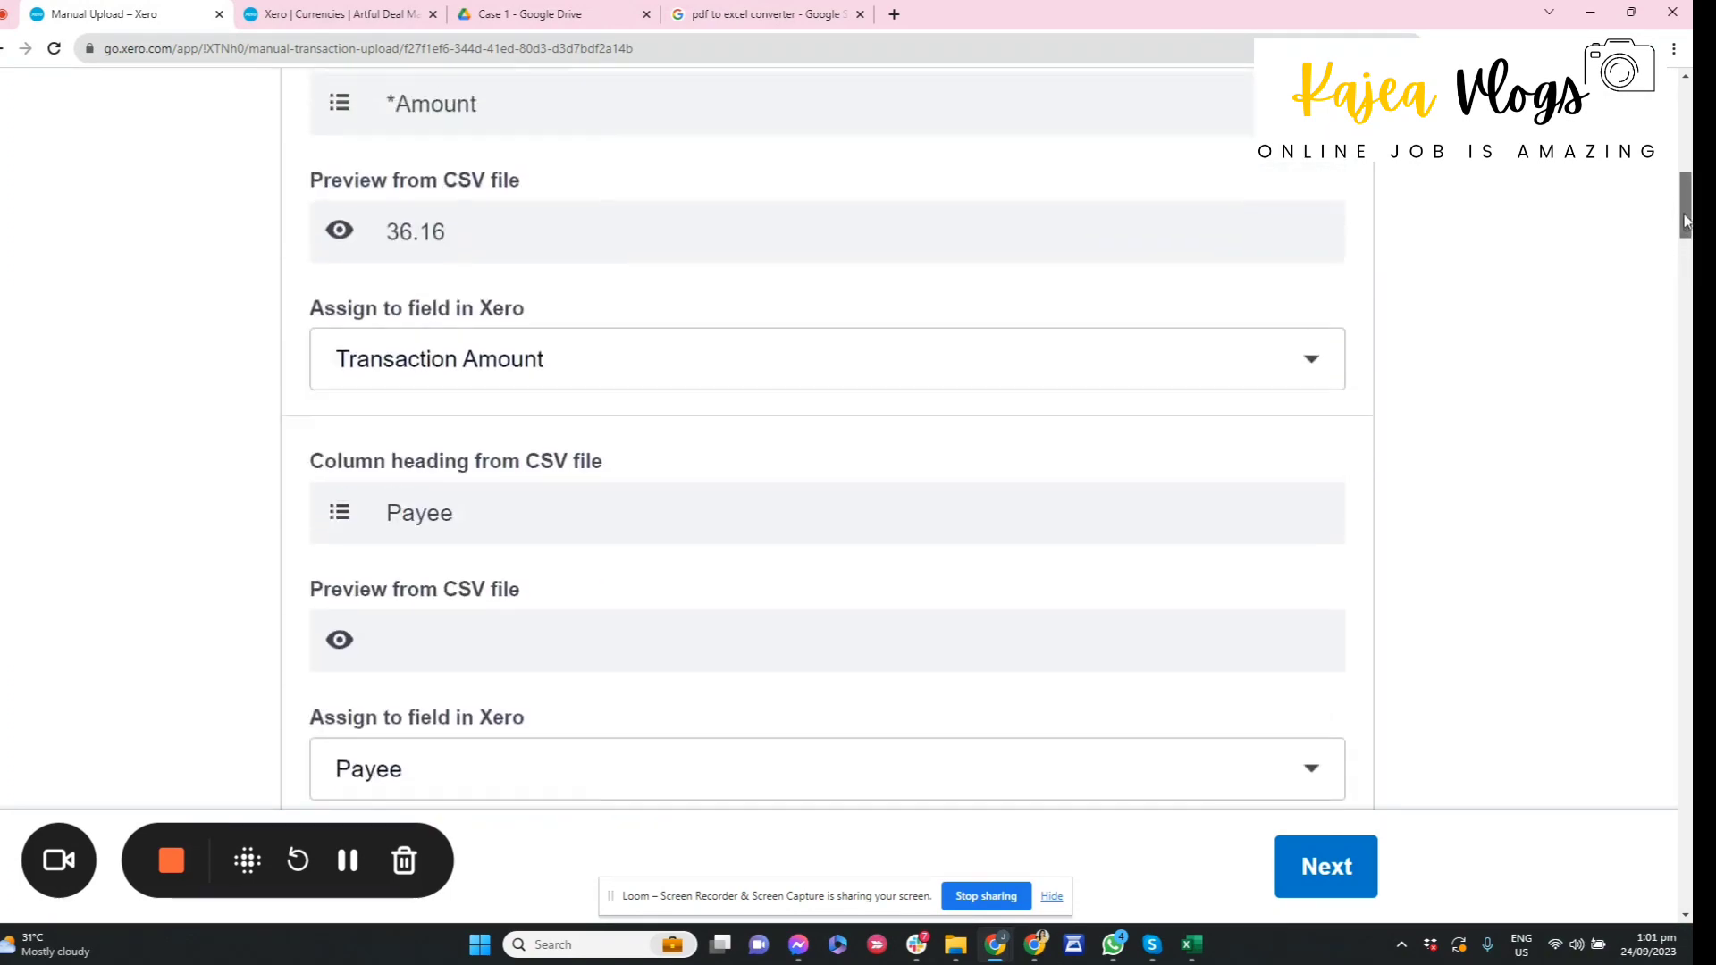
pyautogui.scroll(8, 1684, 221)
pyautogui.scroll(-1, 300, 395)
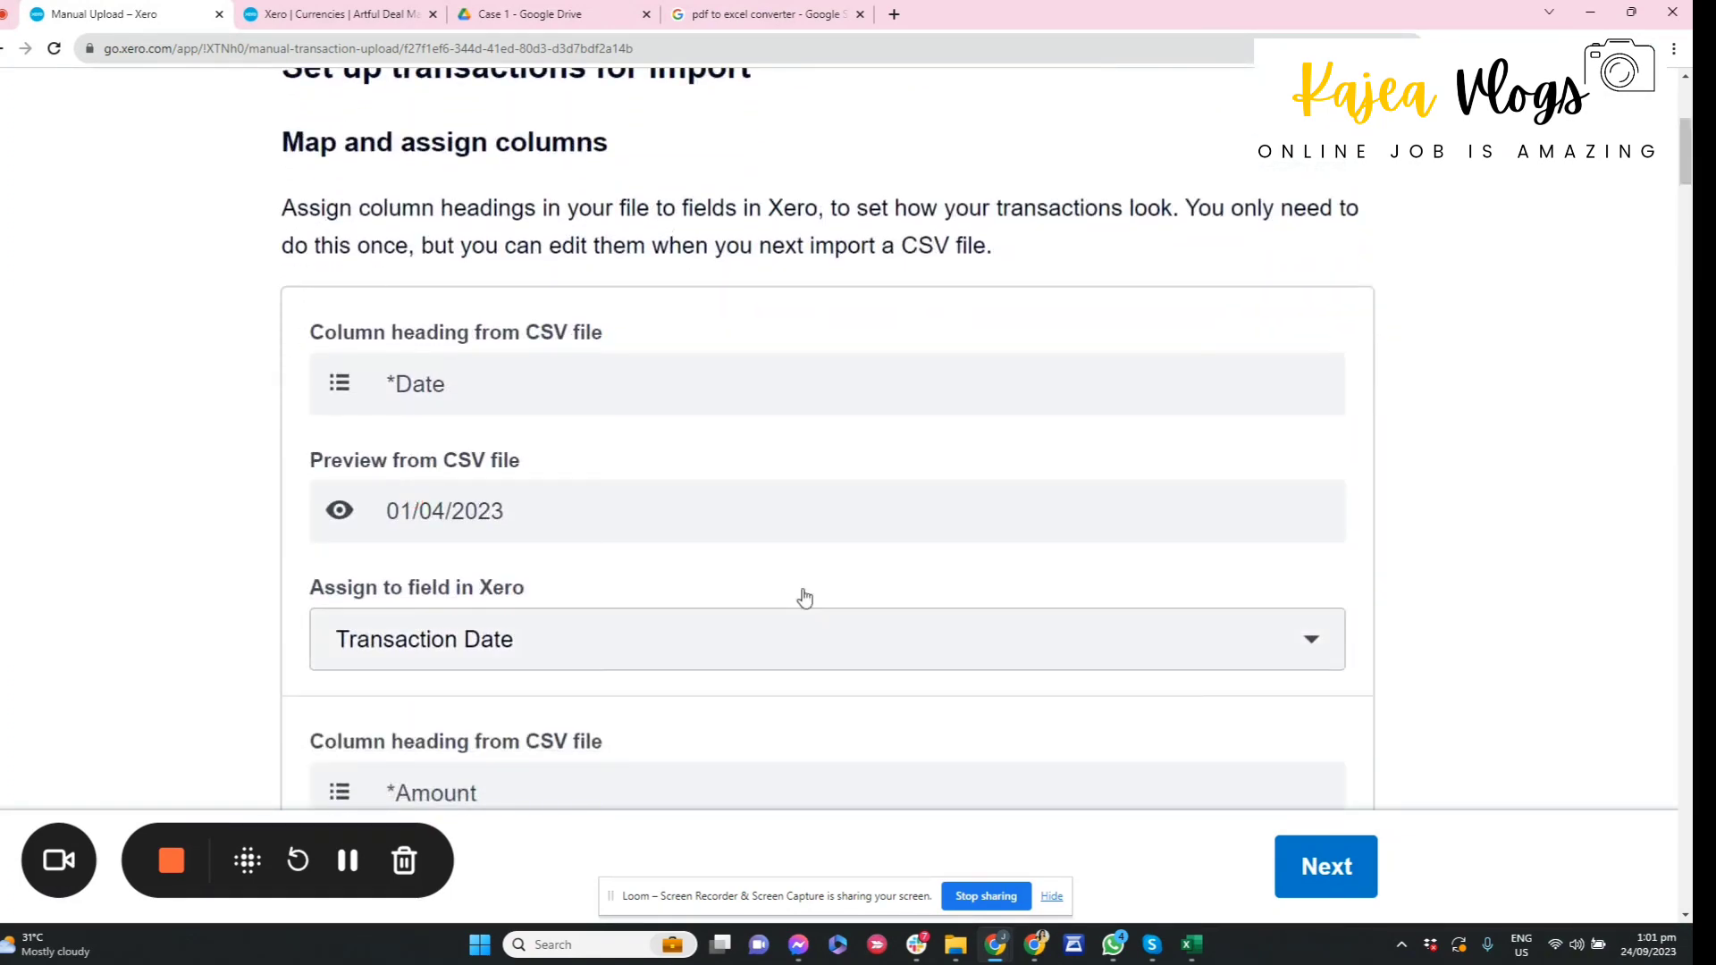
pyautogui.moveTo(1685, 152)
pyautogui.mouseDown()
pyautogui.moveTo(1685, 822)
pyautogui.moveTo(1678, 134)
pyautogui.mouseUp()
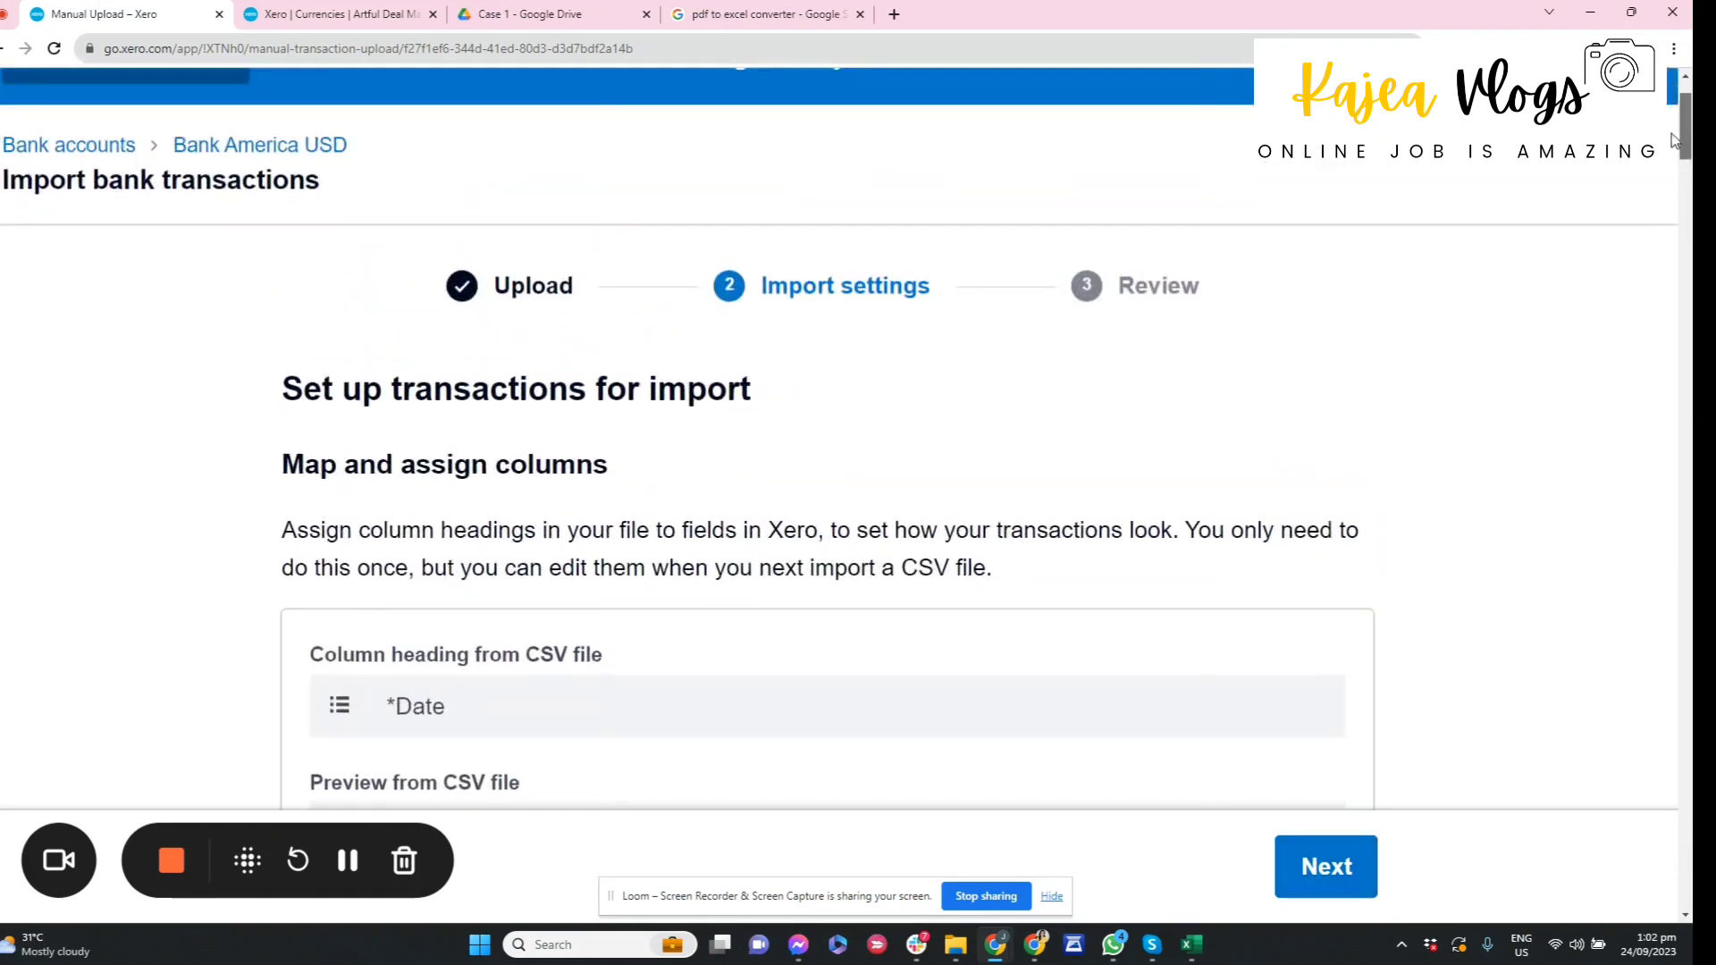
pyautogui.hotkey('ctrl', '-')
pyautogui.scroll(-3, 1553, 386)
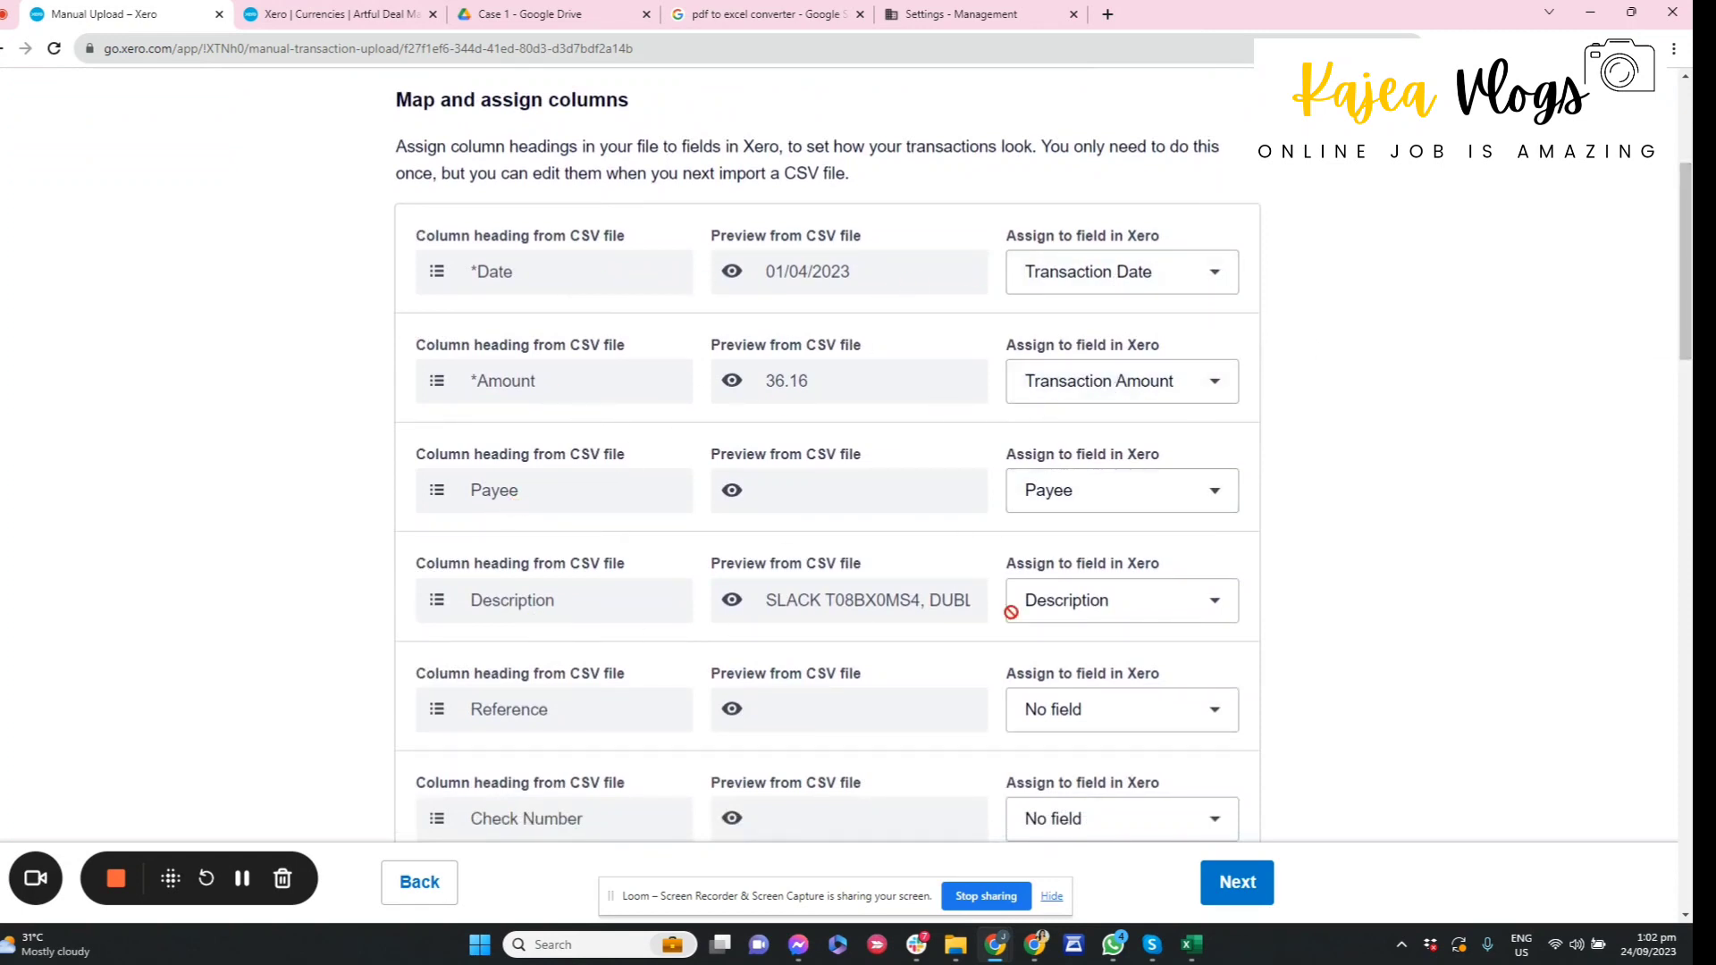
pyautogui.click(1110, 722)
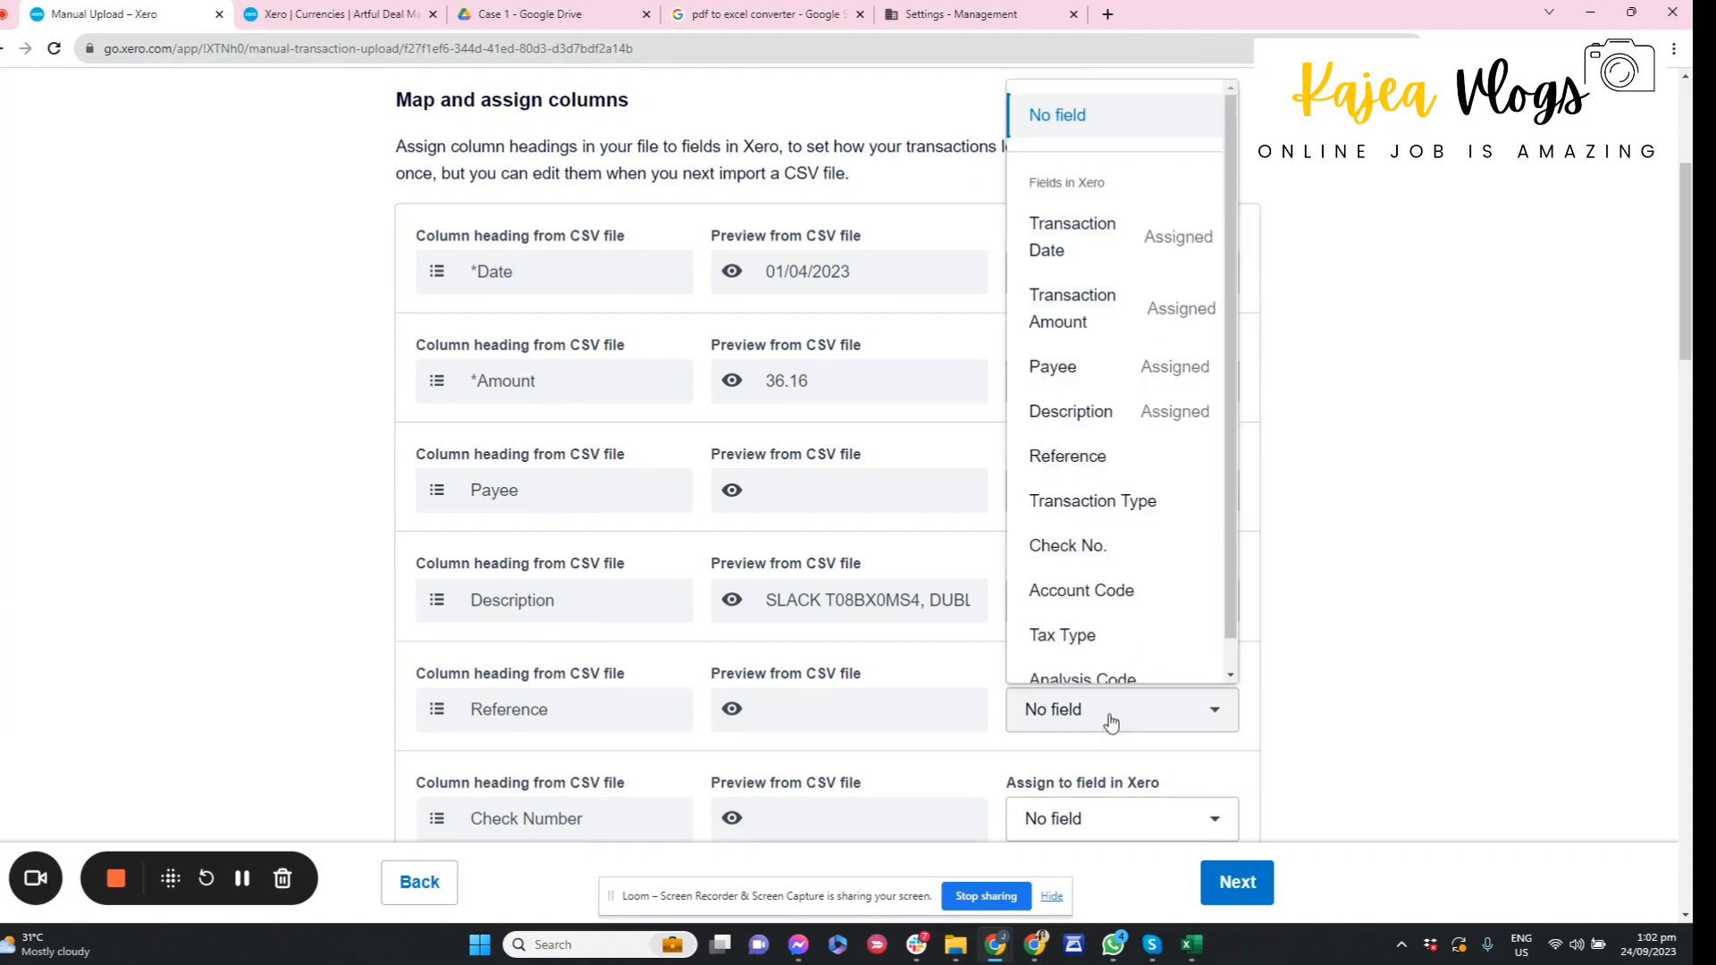
pyautogui.click(1109, 456)
pyautogui.scroll(-8, 1142, 474)
pyautogui.click(1076, 112)
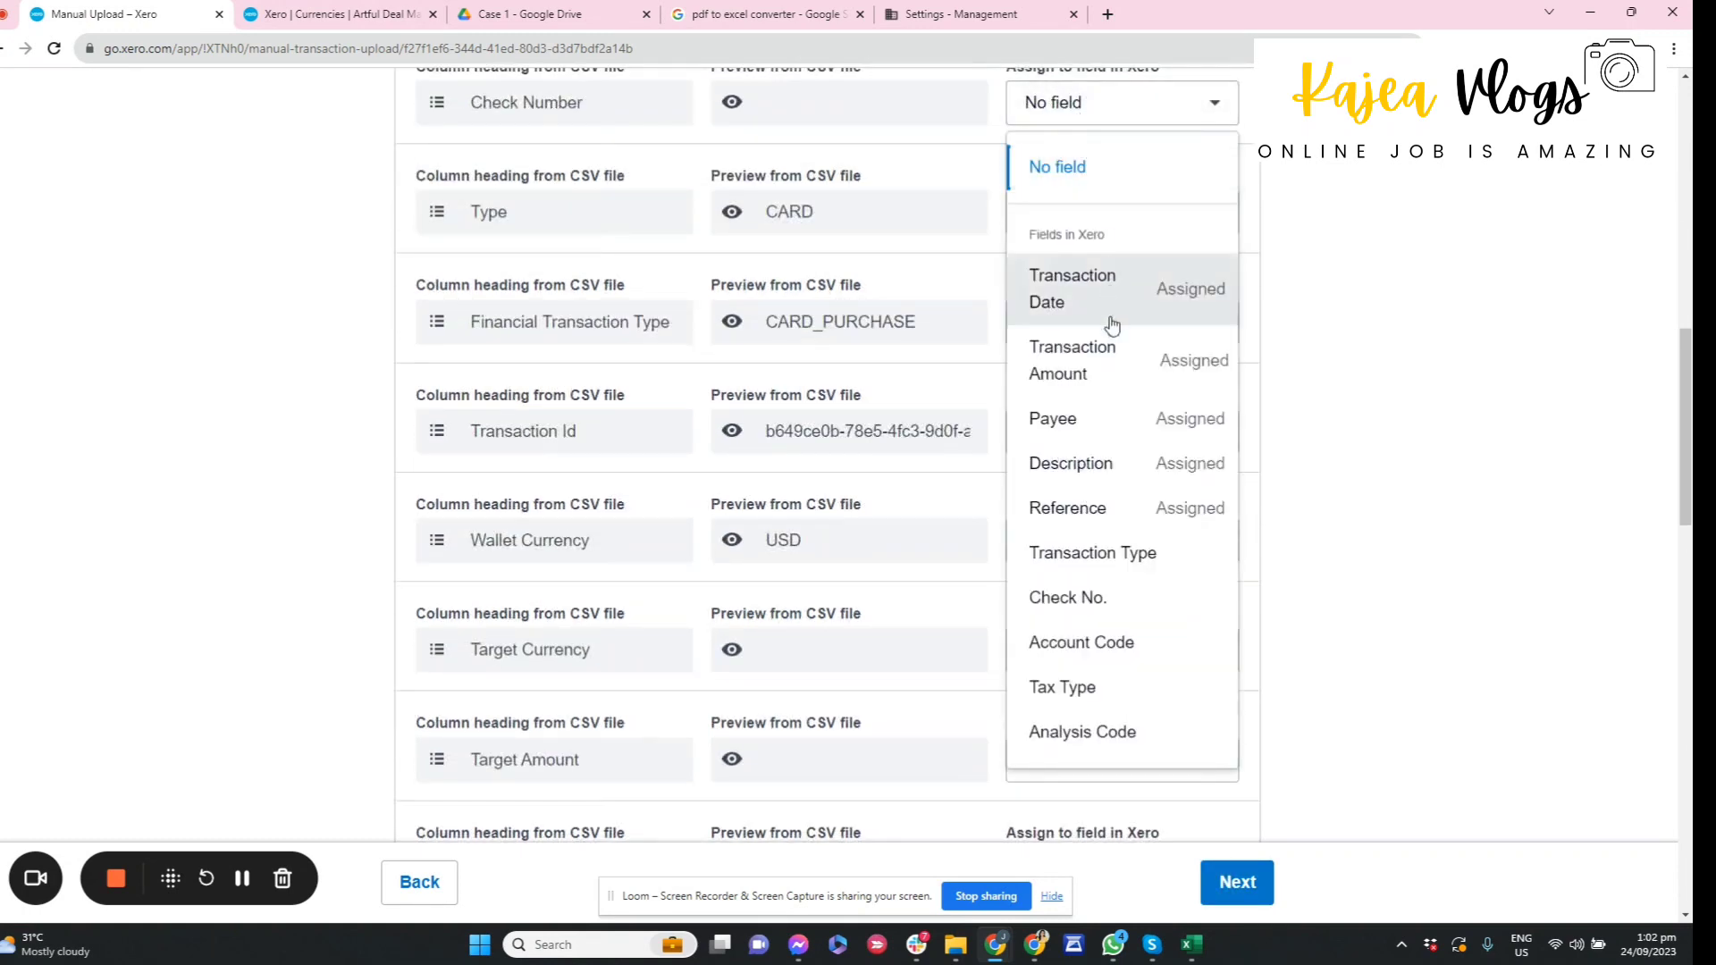
pyautogui.click(1111, 597)
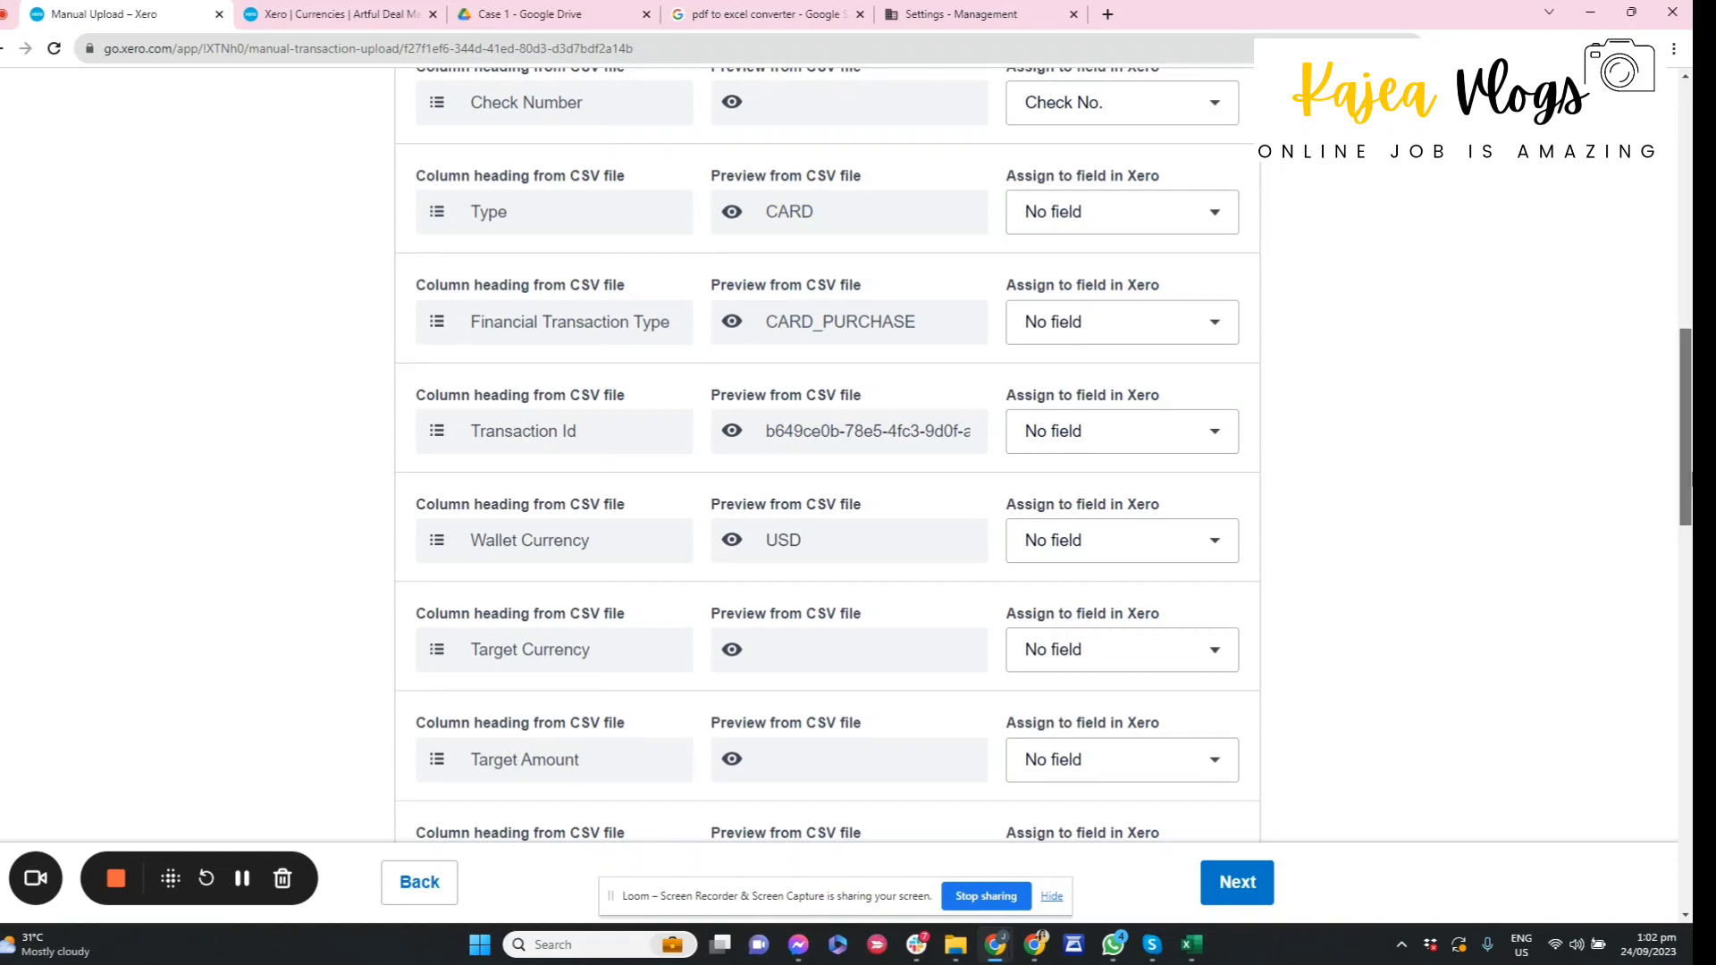
# Step: Try to continue the import with the date format dd/mm/yyyy and again with mm/dd/yyyy
pyautogui.moveTo(1690, 478); pyautogui.dragTo(1688, 851)
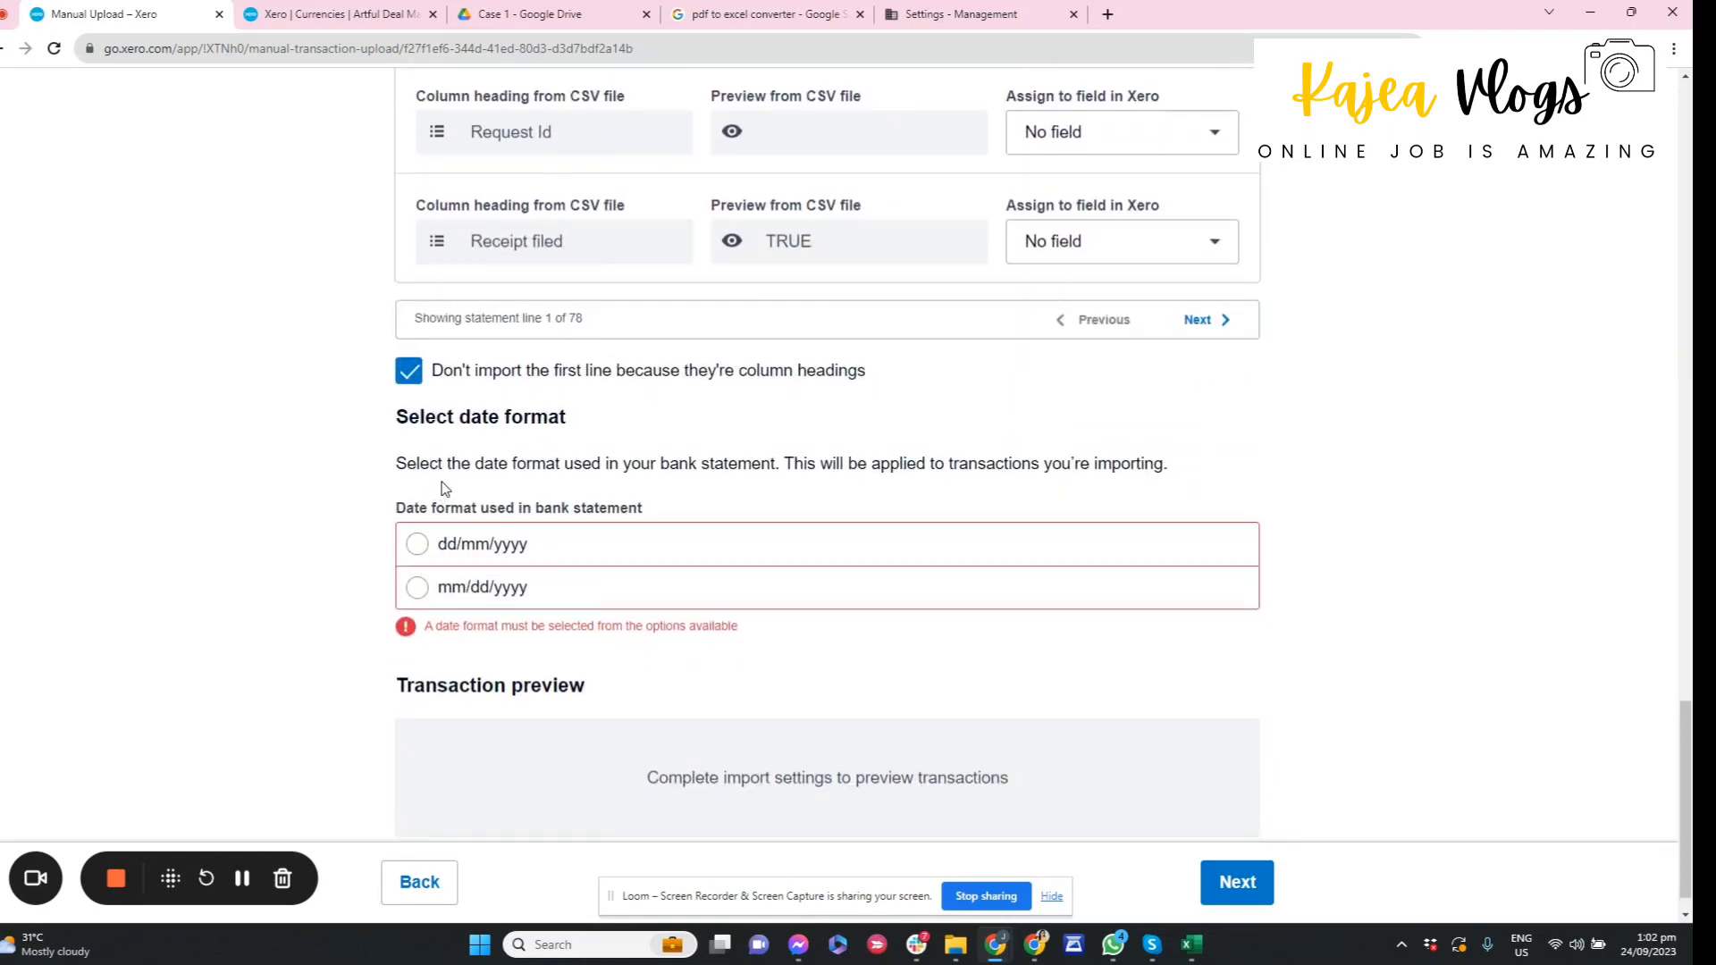
pyautogui.click(418, 545)
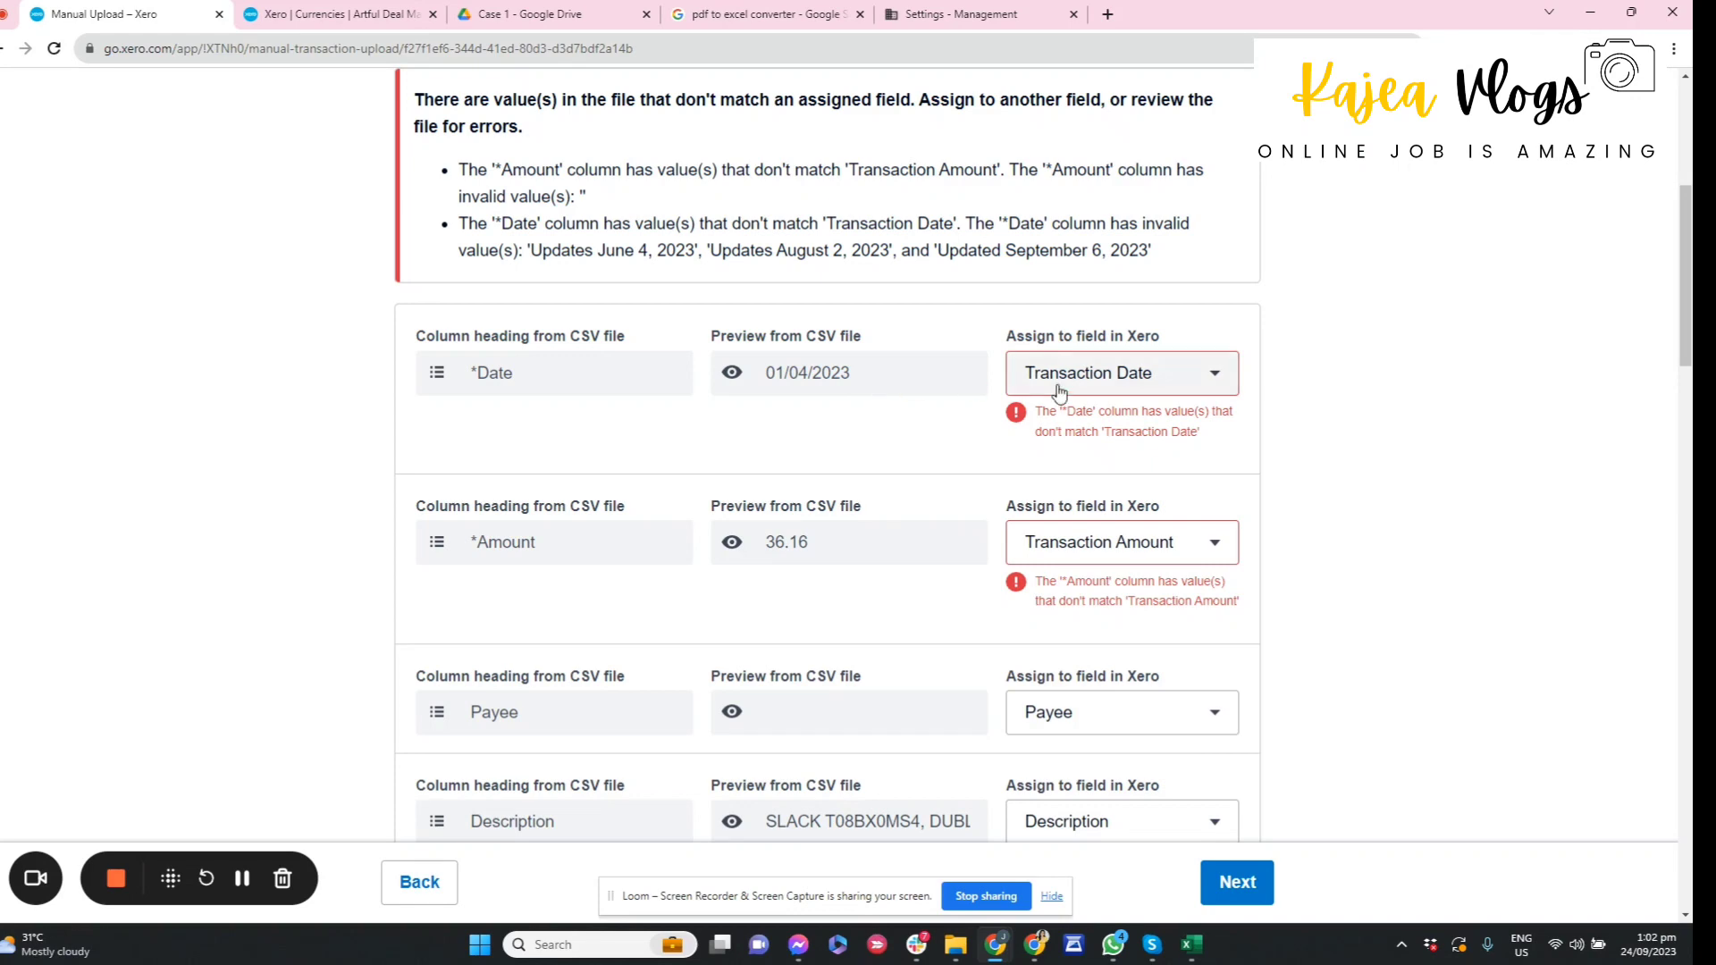
pyautogui.scroll(-10, 456, 652)
pyautogui.click(419, 663)
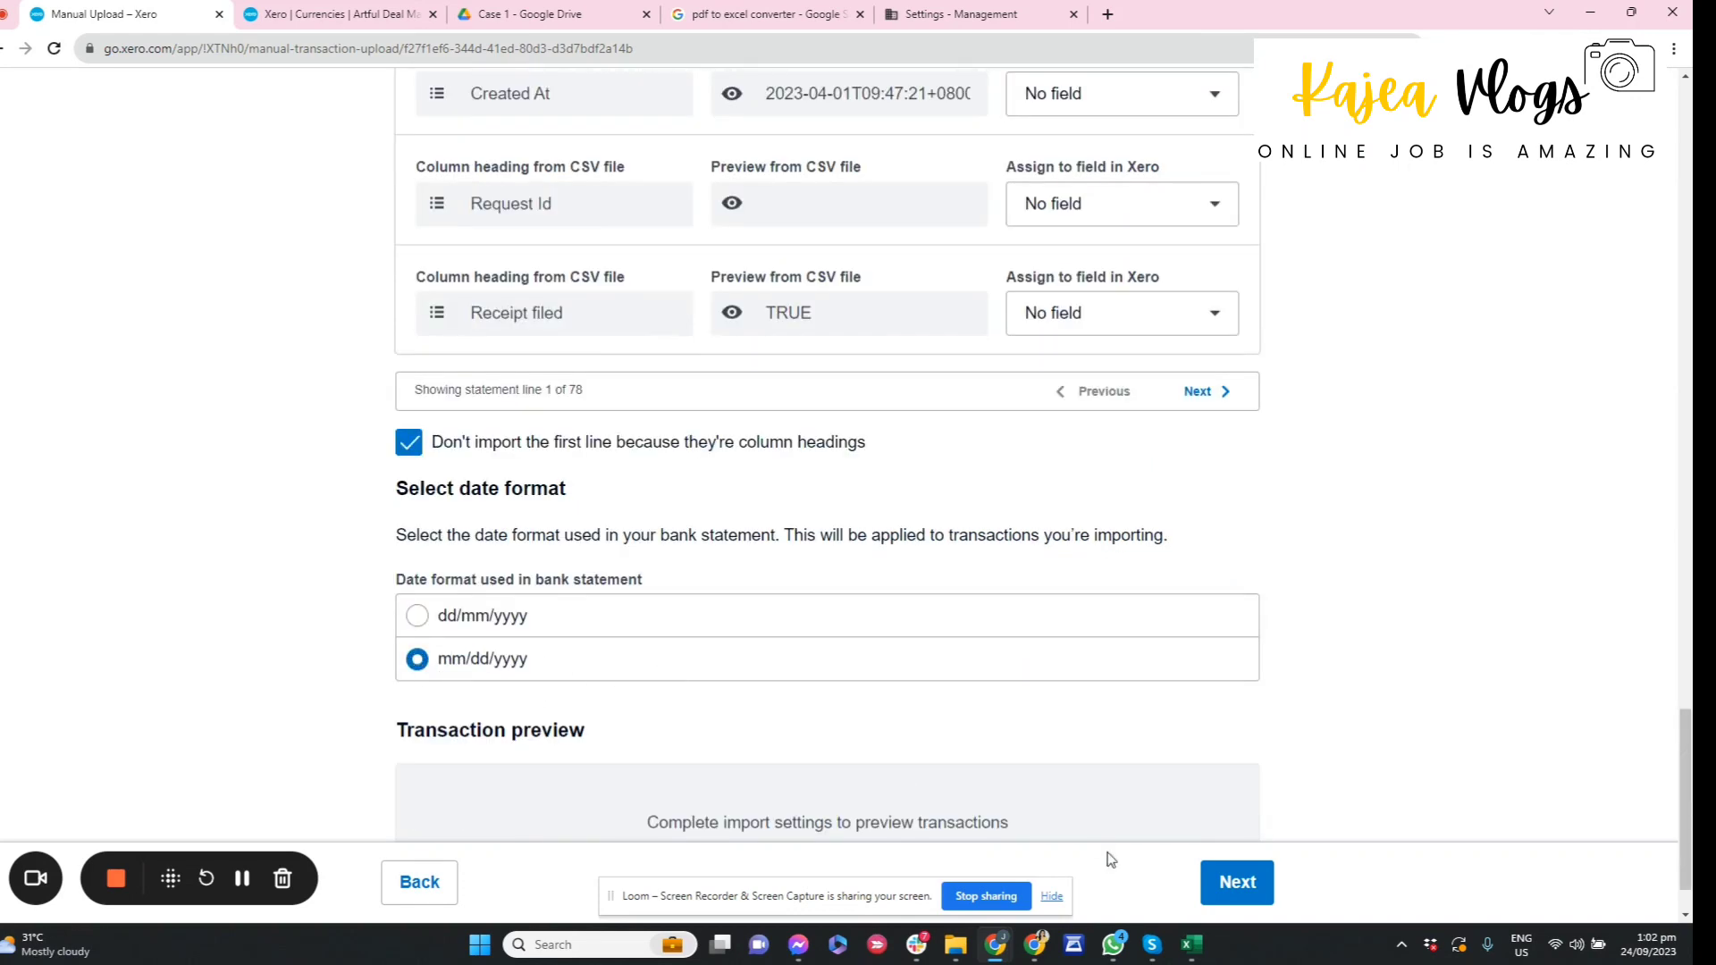
pyautogui.click(1233, 882)
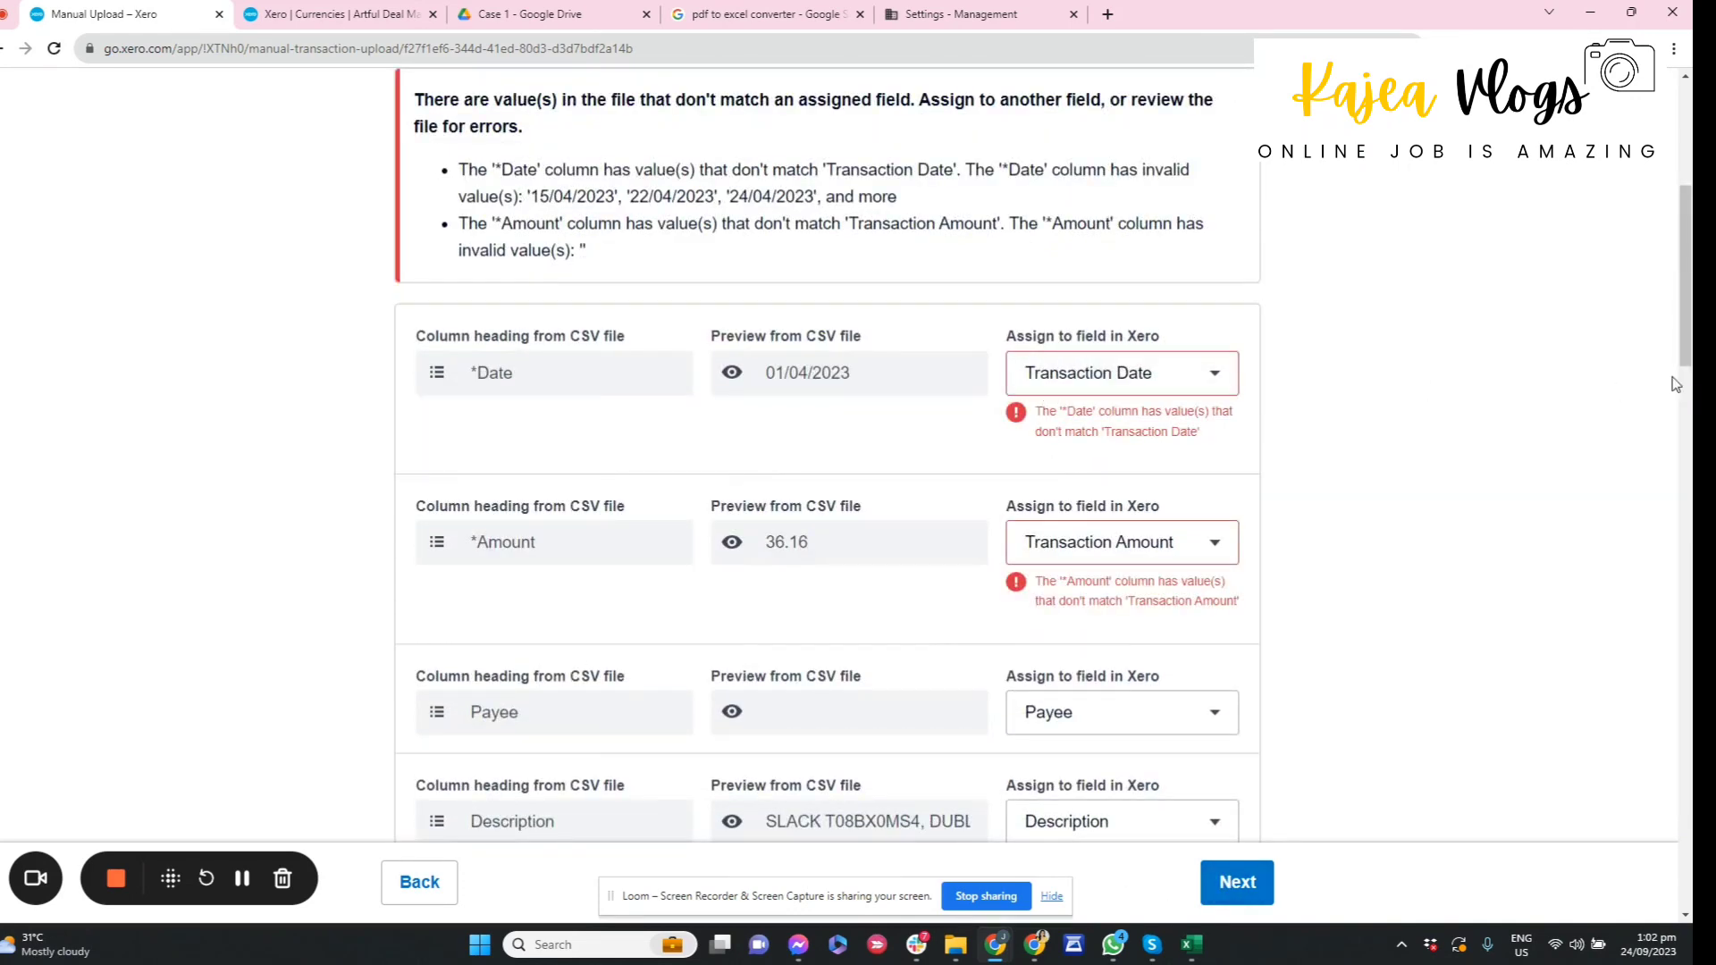
pyautogui.moveTo(1678, 384); pyautogui.dragTo(1677, 791)
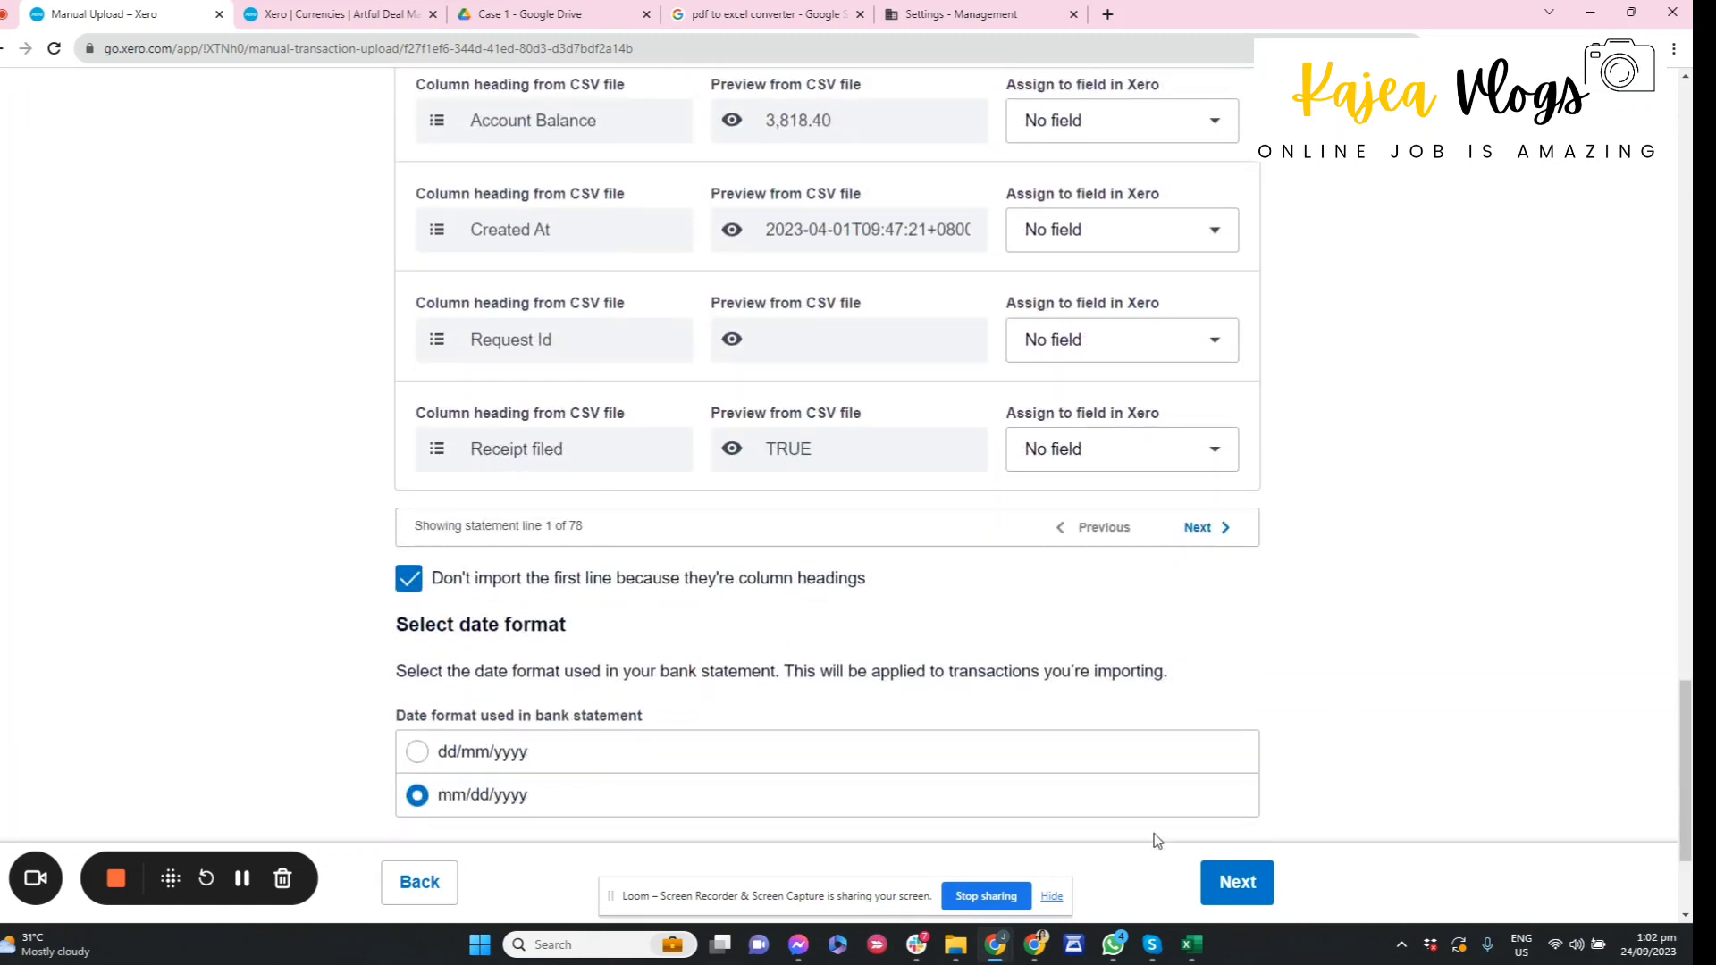
# Step: Switch to Excel, save the transaction sheet in Downloads as a CSV (Comma delimited) file named ssfggh, and close the workbook
pyautogui.click(956, 945)
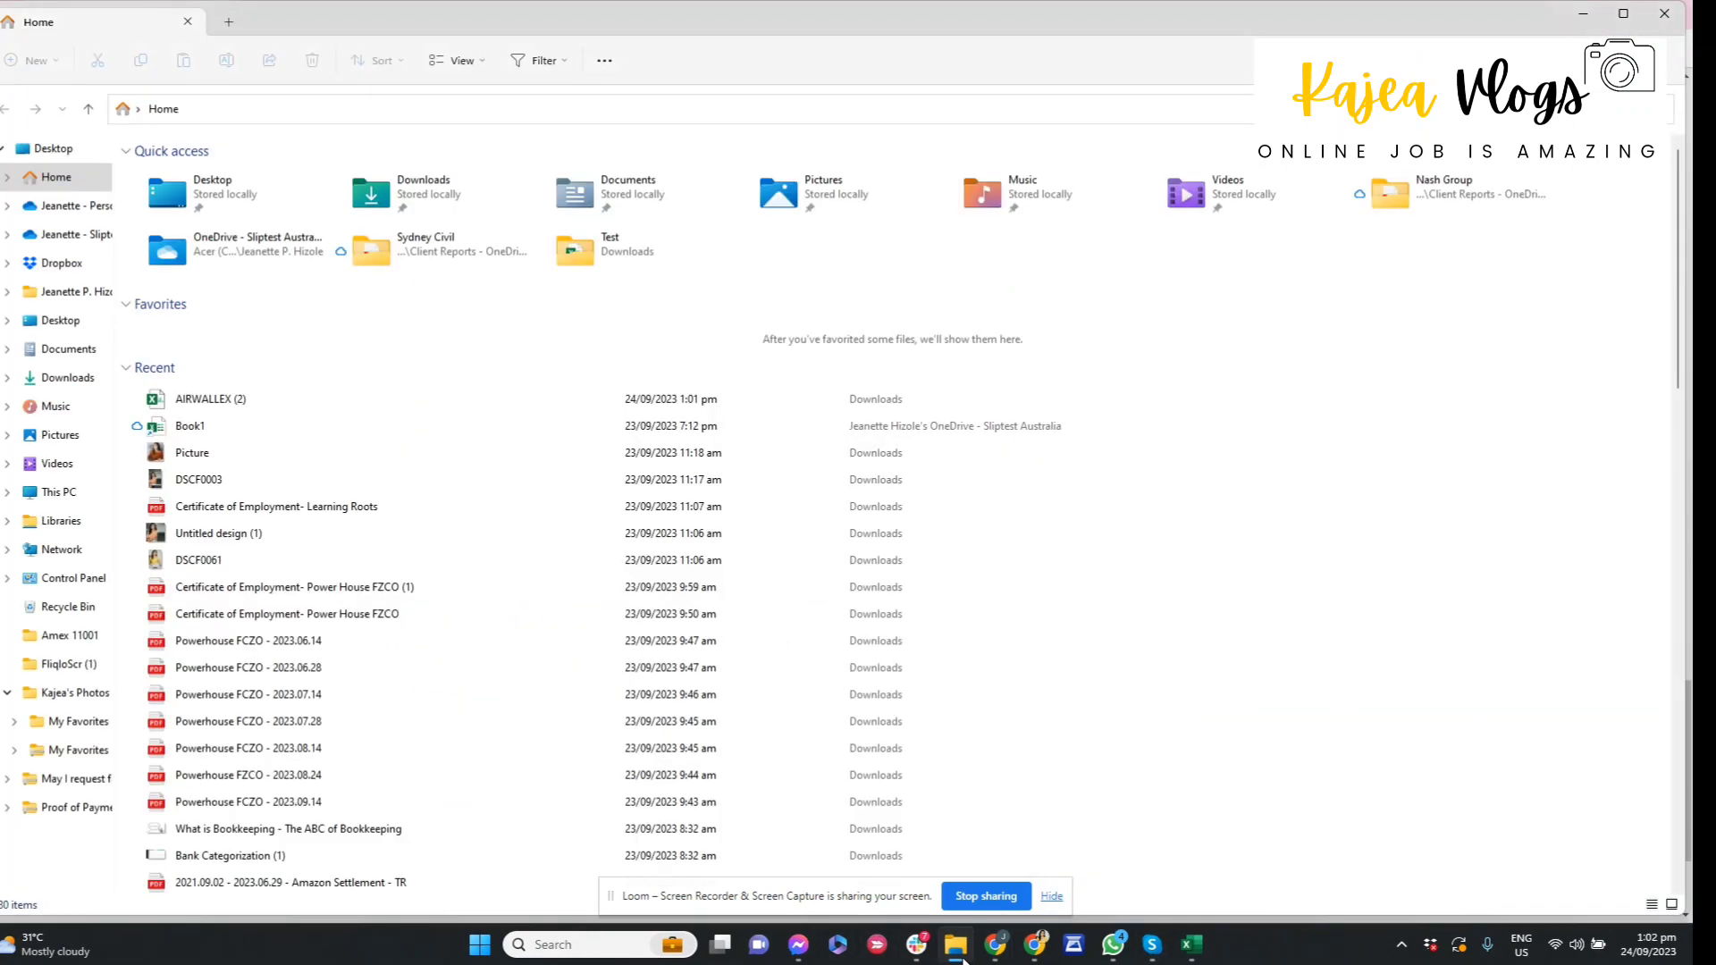
pyautogui.click(1192, 945)
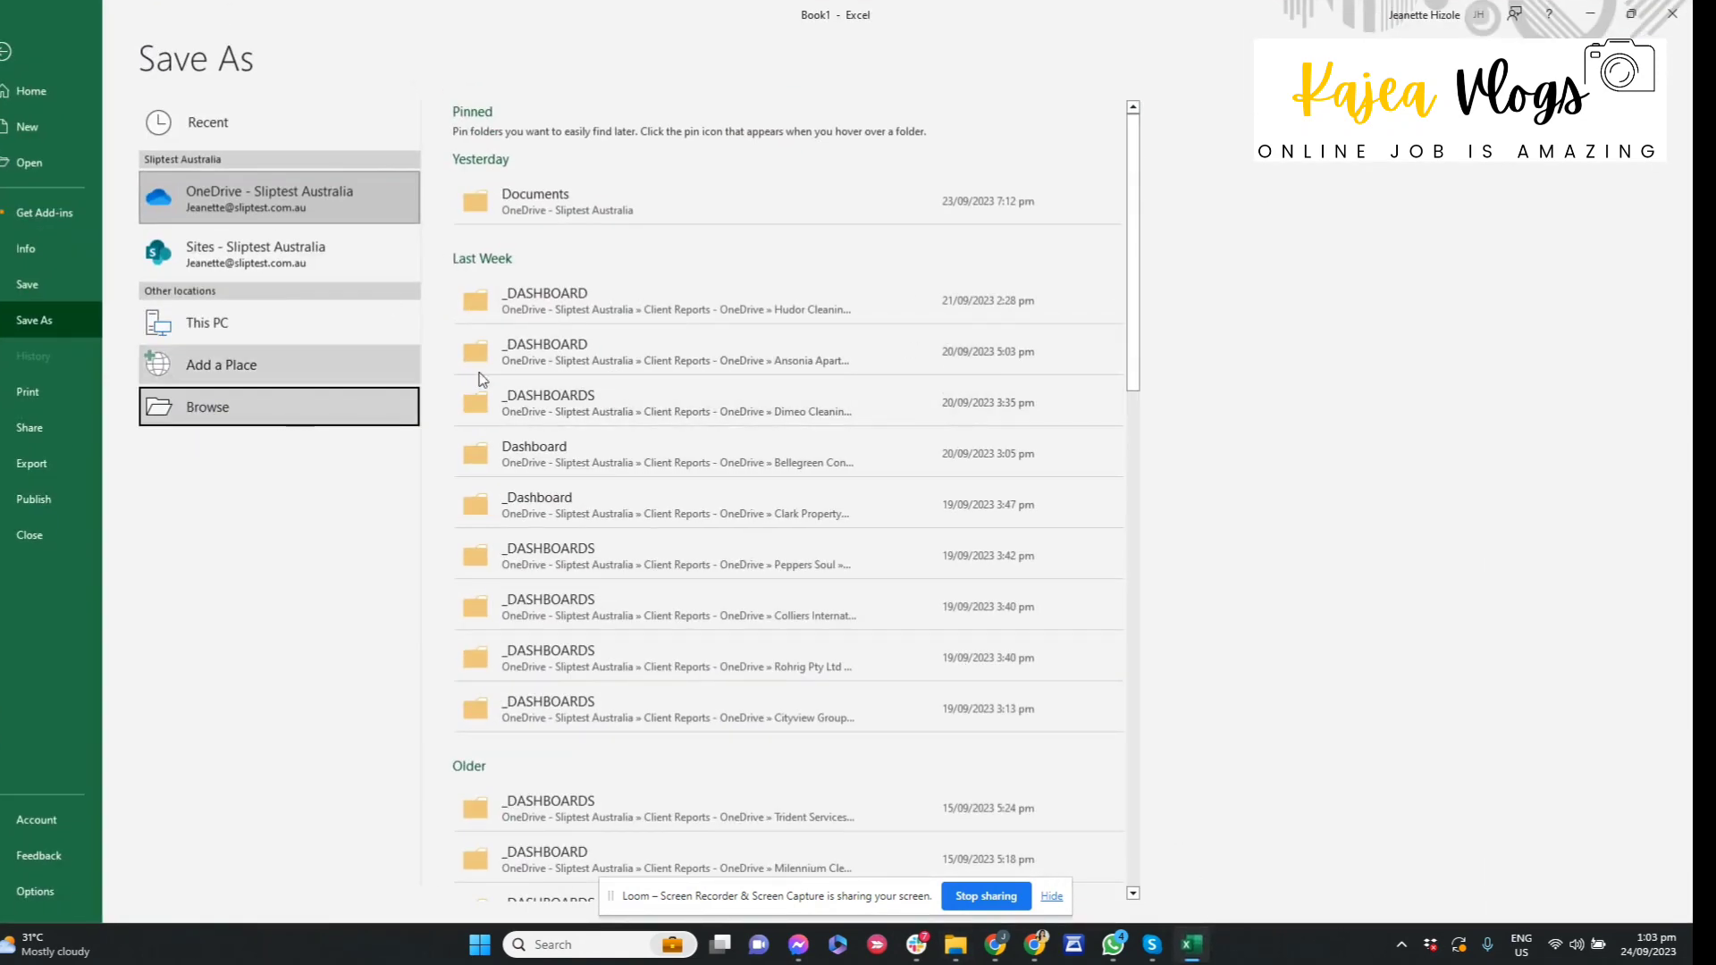
pyautogui.click(284, 323)
pyautogui.click(633, 206)
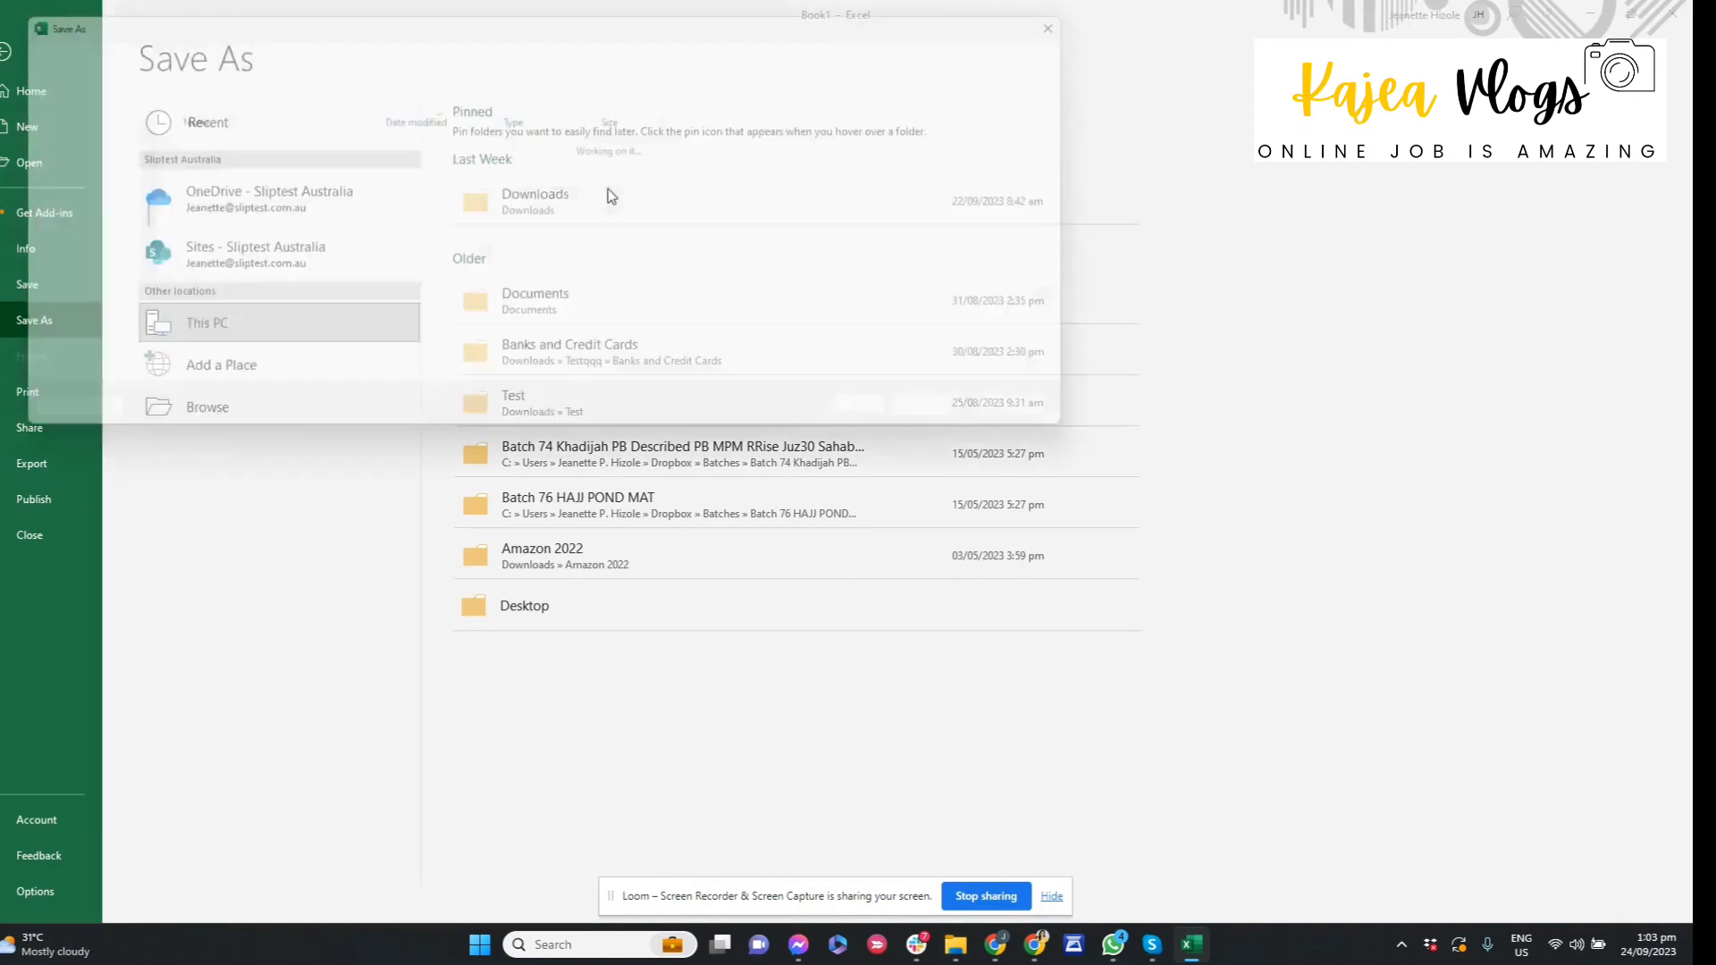
pyautogui.click(357, 328)
pyautogui.click(165, 545)
pyautogui.write('ssfgg')
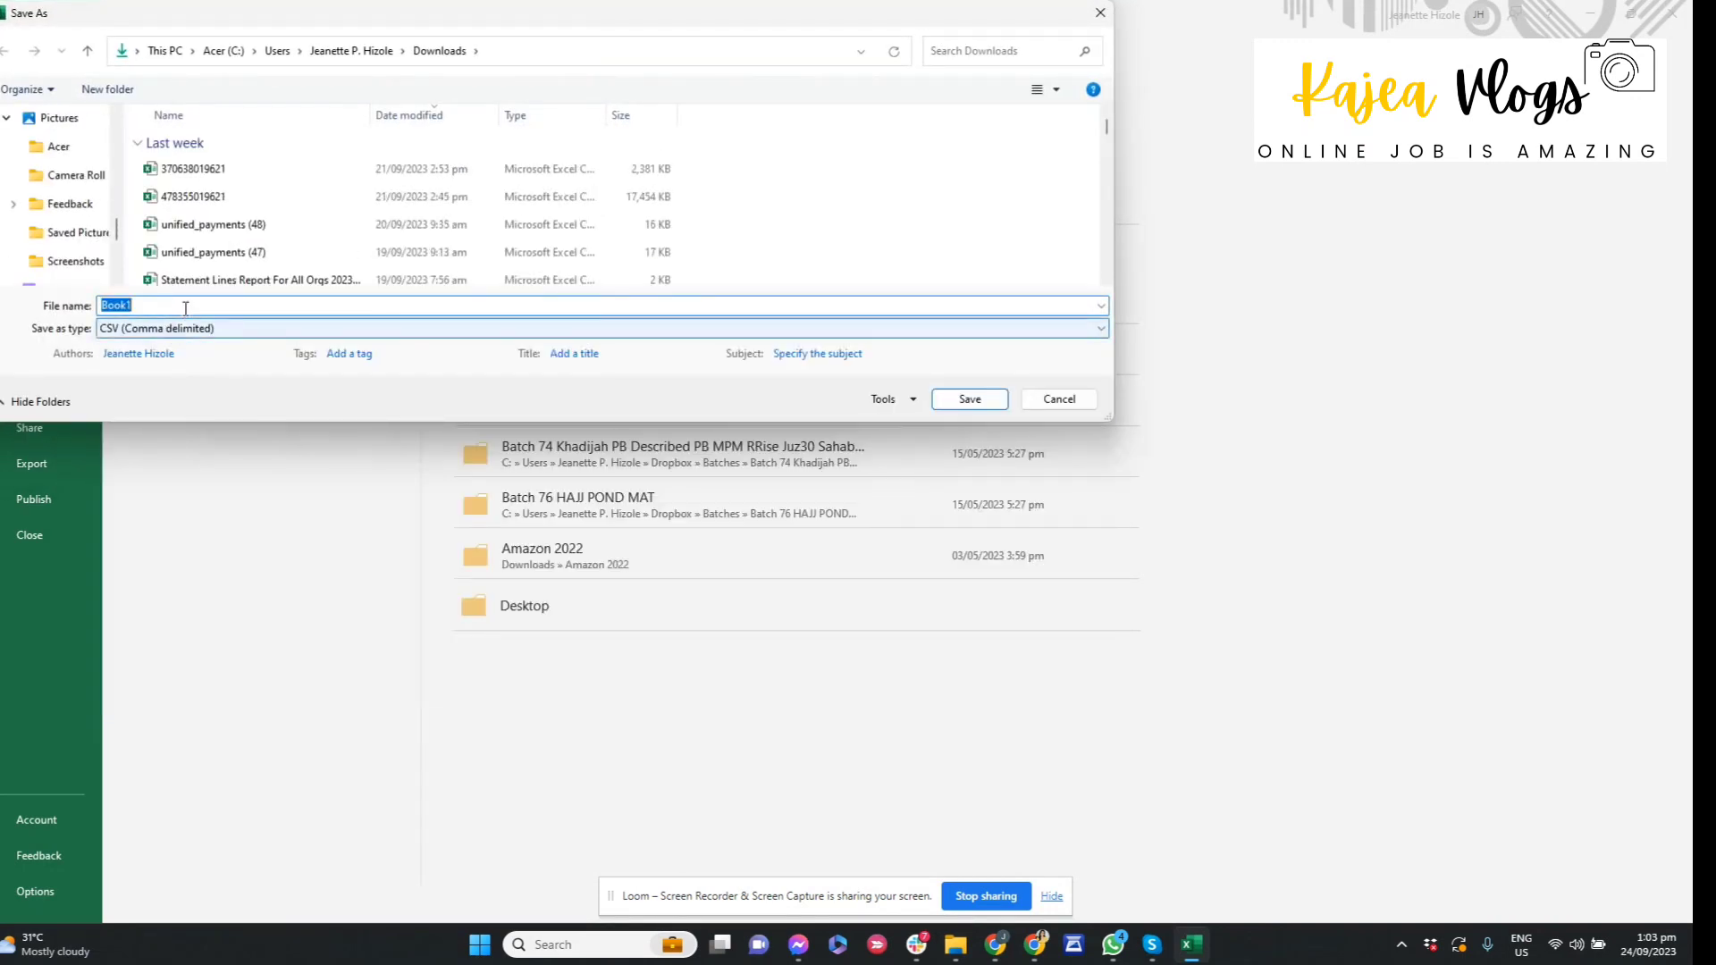
pyautogui.write('h')
pyautogui.click(969, 399)
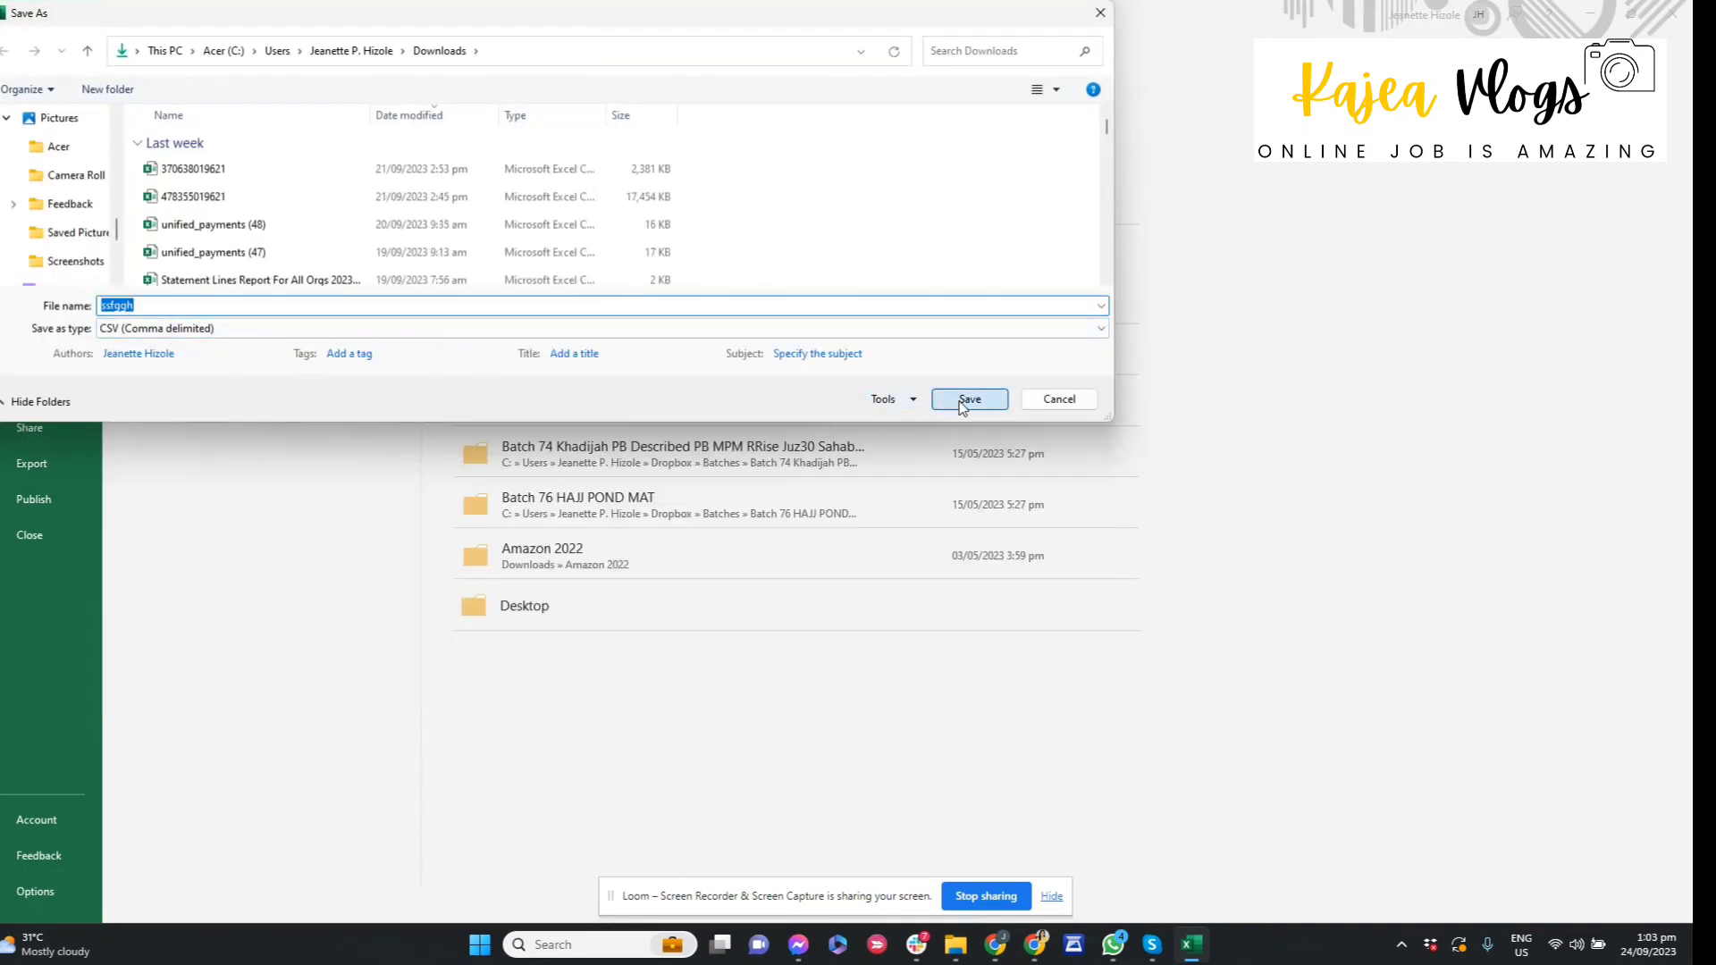
pyautogui.click(1674, 12)
# Step: Switch back to Xero and return from the import settings to the file upload stage
pyautogui.moveTo(1015, 945)
pyautogui.click(1088, 844)
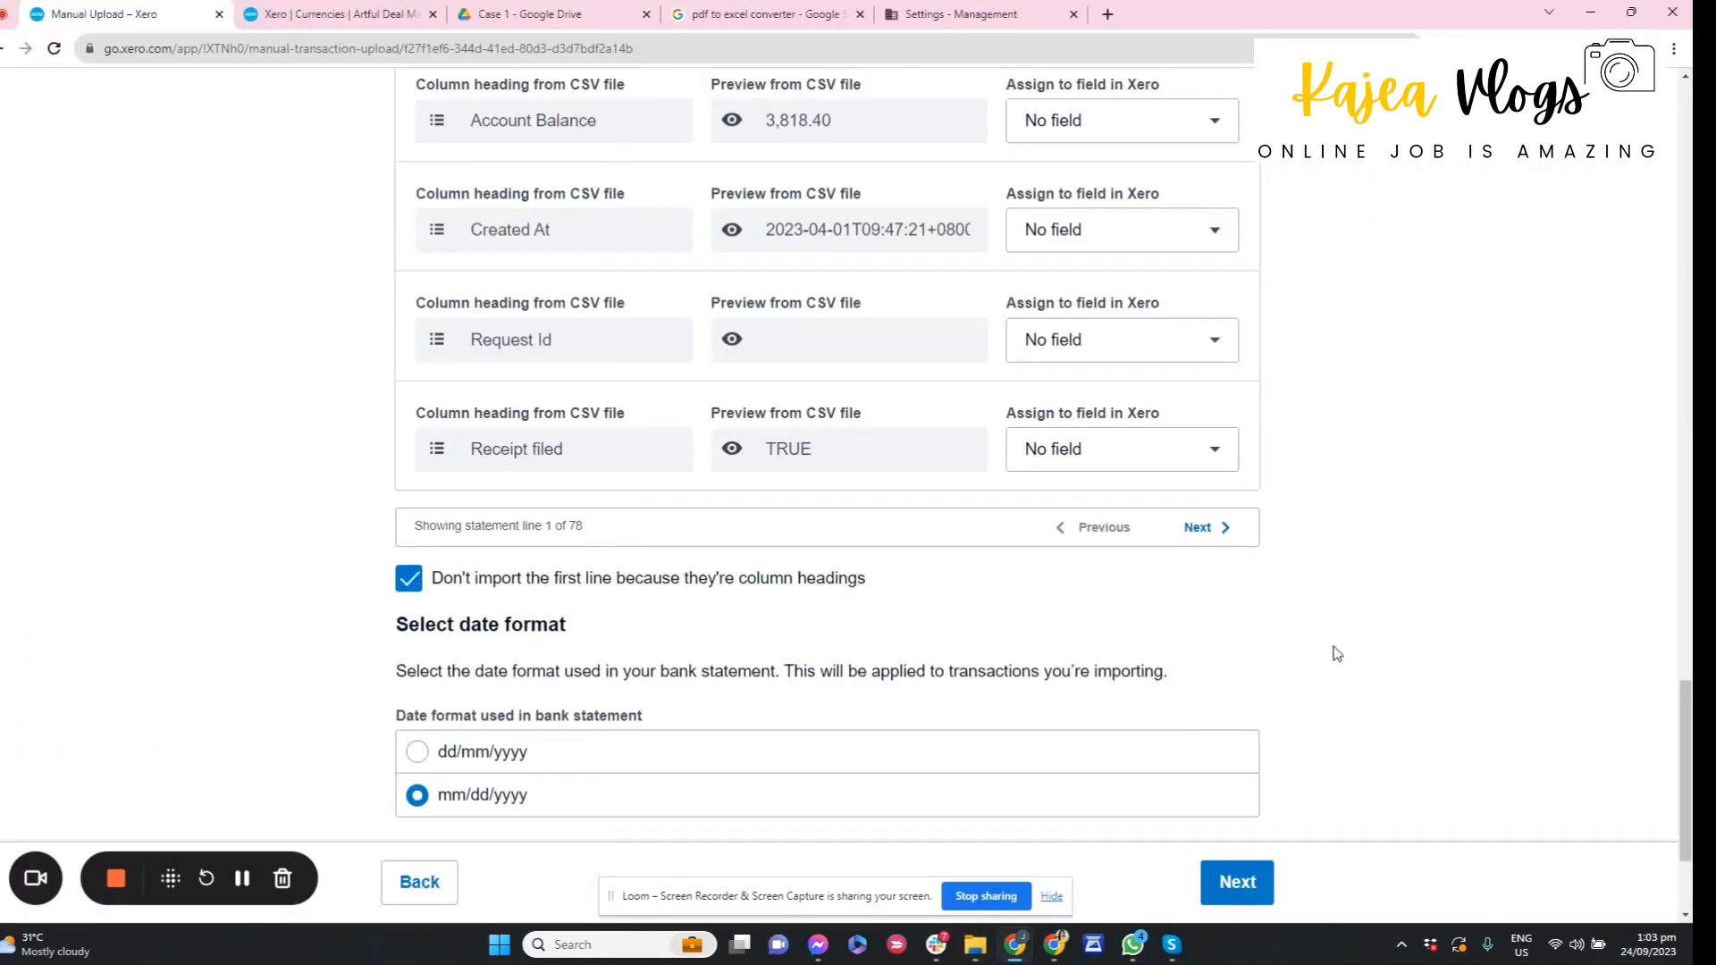
pyautogui.scroll(-2, 1072, 697)
pyautogui.scroll(10, 804, 733)
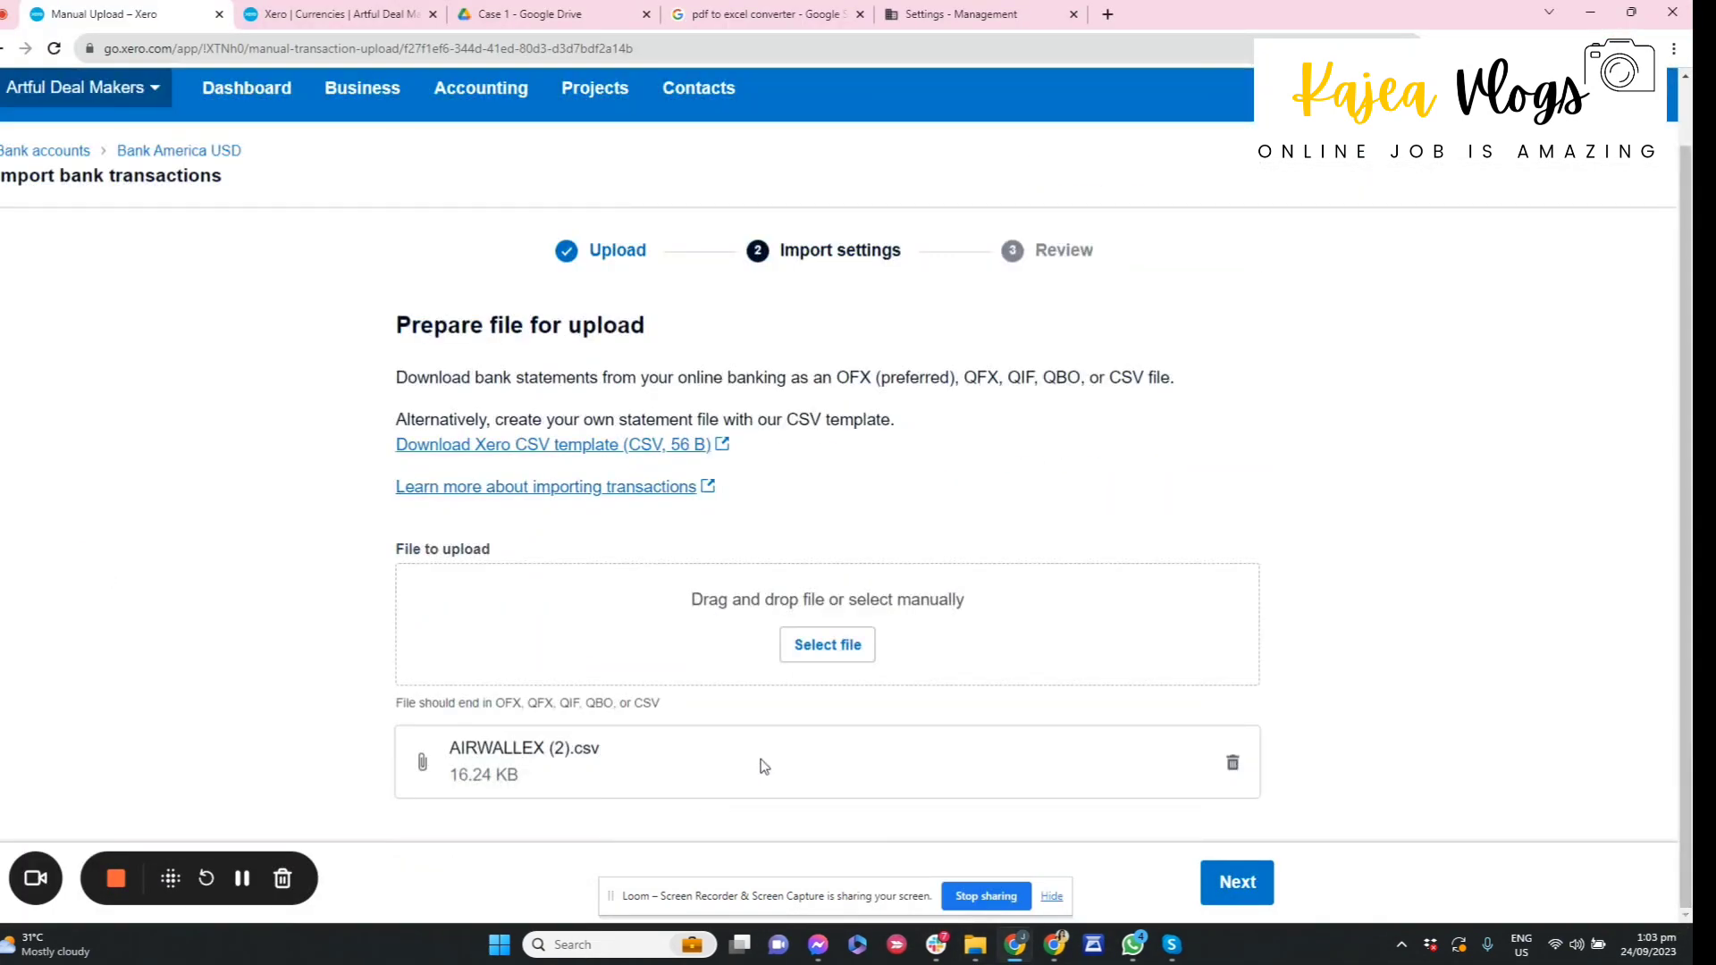
# Step: Upload the ssfggh CSV file from Downloads, continue to the import settings, and assign its Reference column to the Reference field
pyautogui.click(828, 644)
pyautogui.click(947, 442)
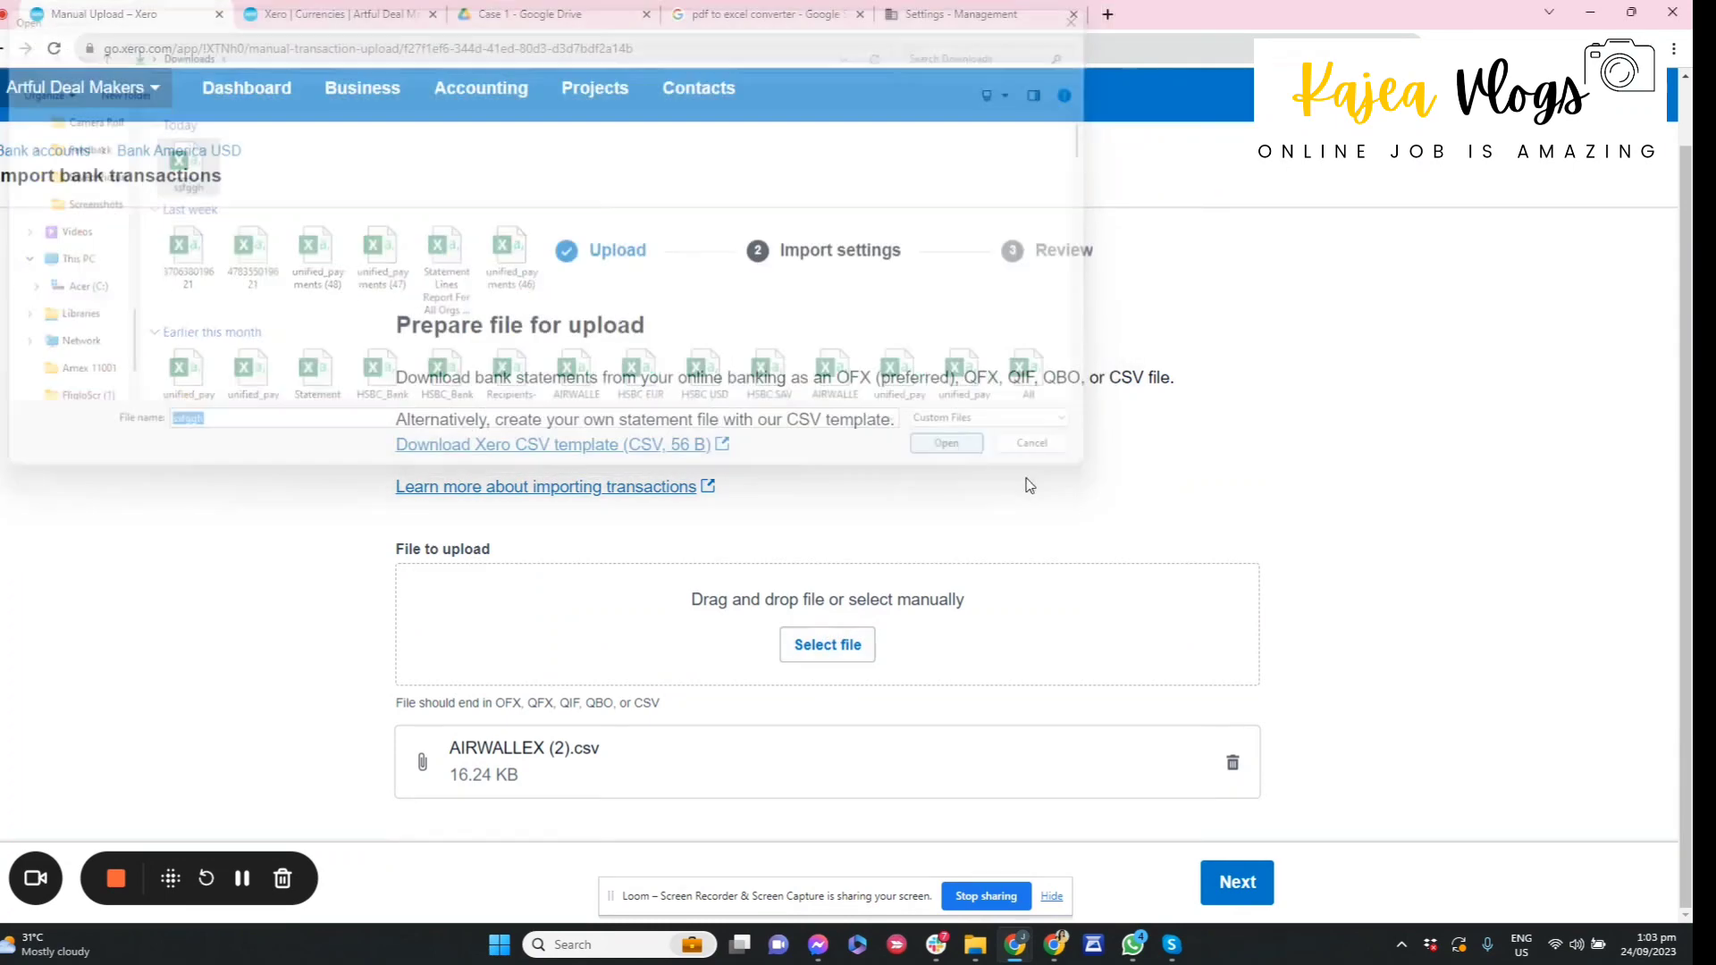
pyautogui.click(1237, 882)
pyautogui.scroll(-3, 1632, 565)
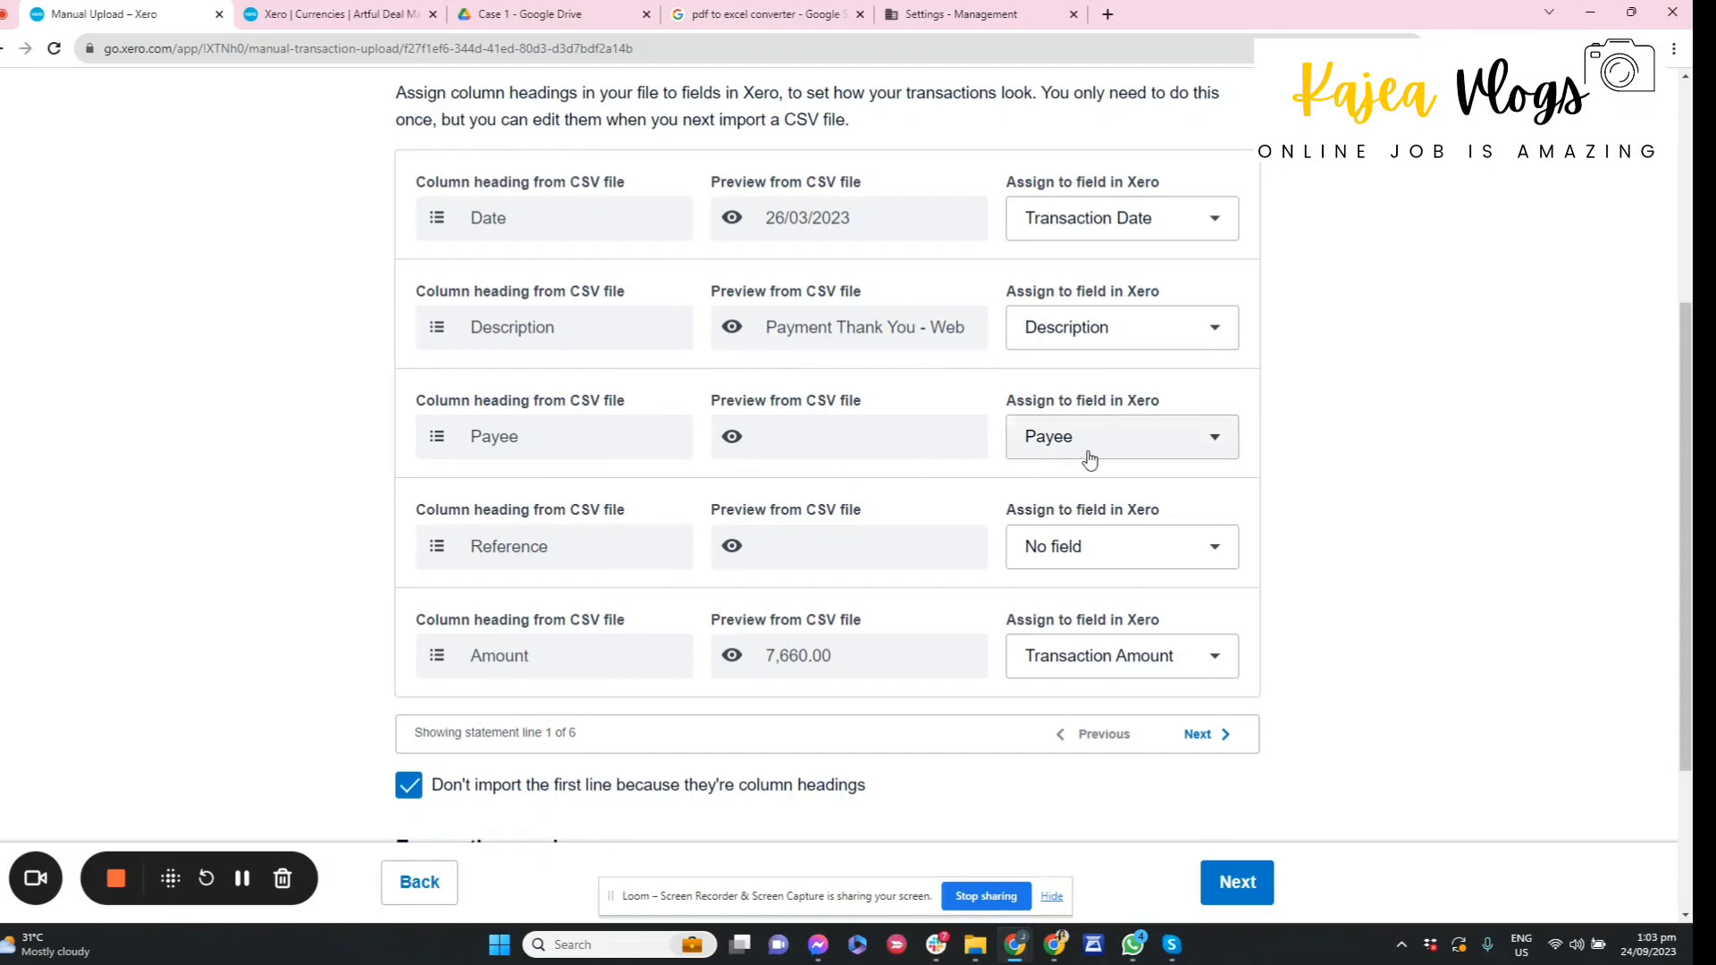
pyautogui.click(1106, 552)
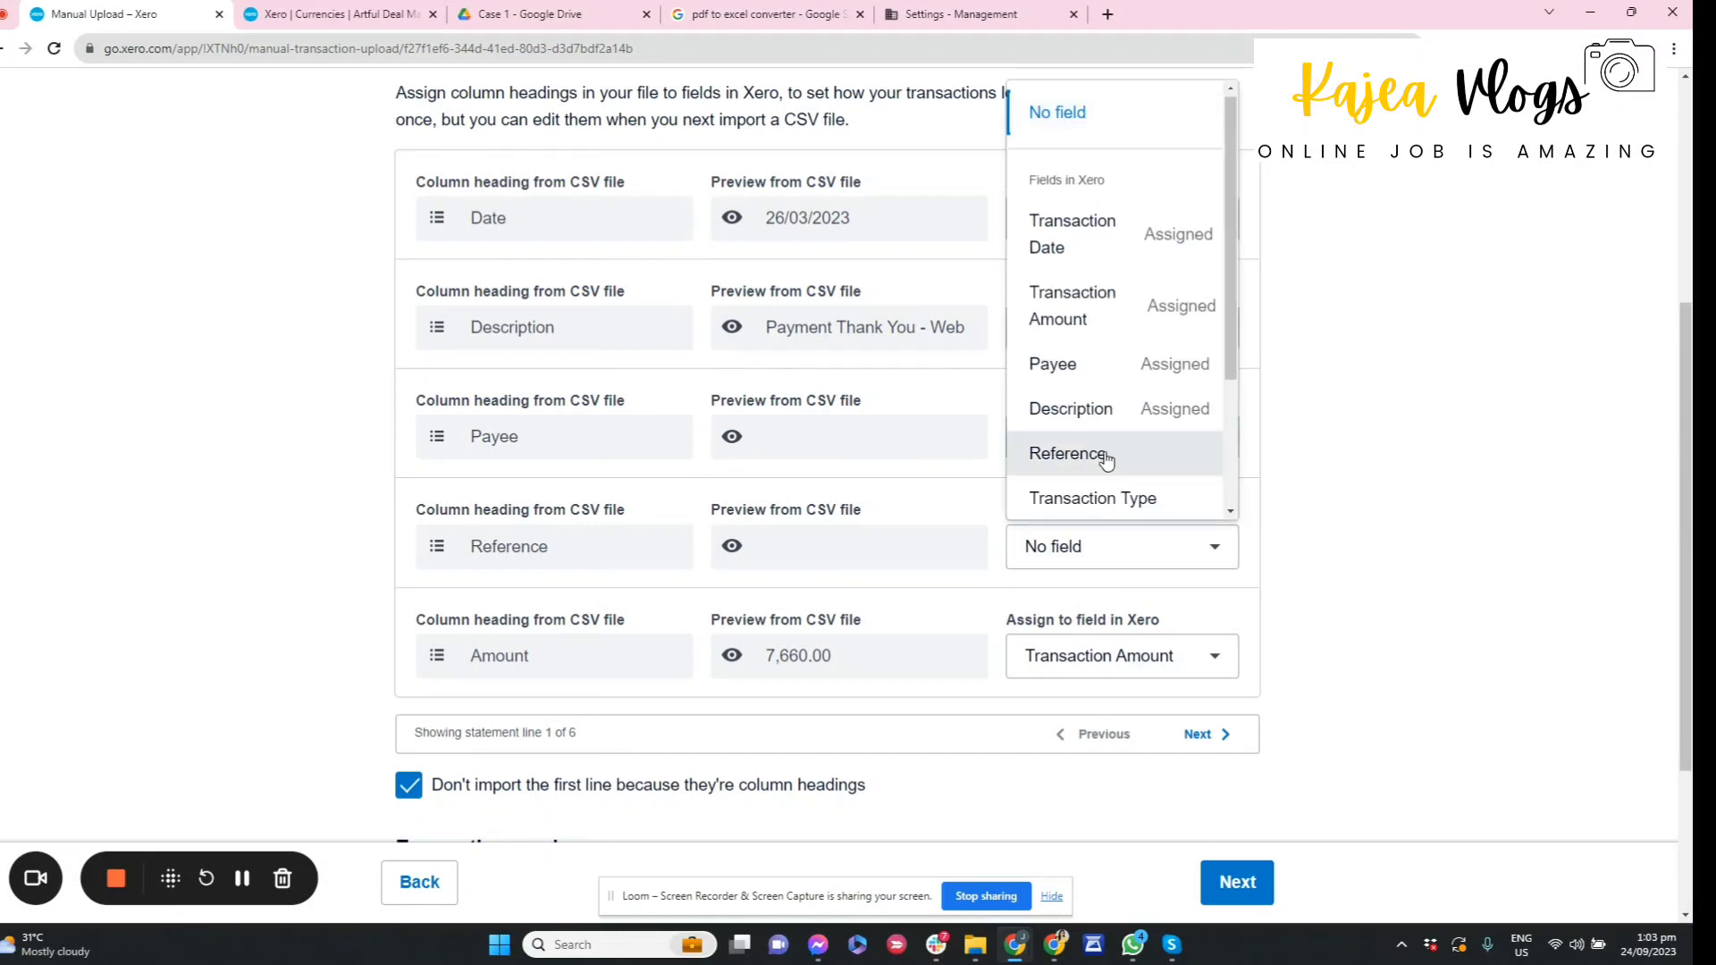
pyautogui.click(1107, 458)
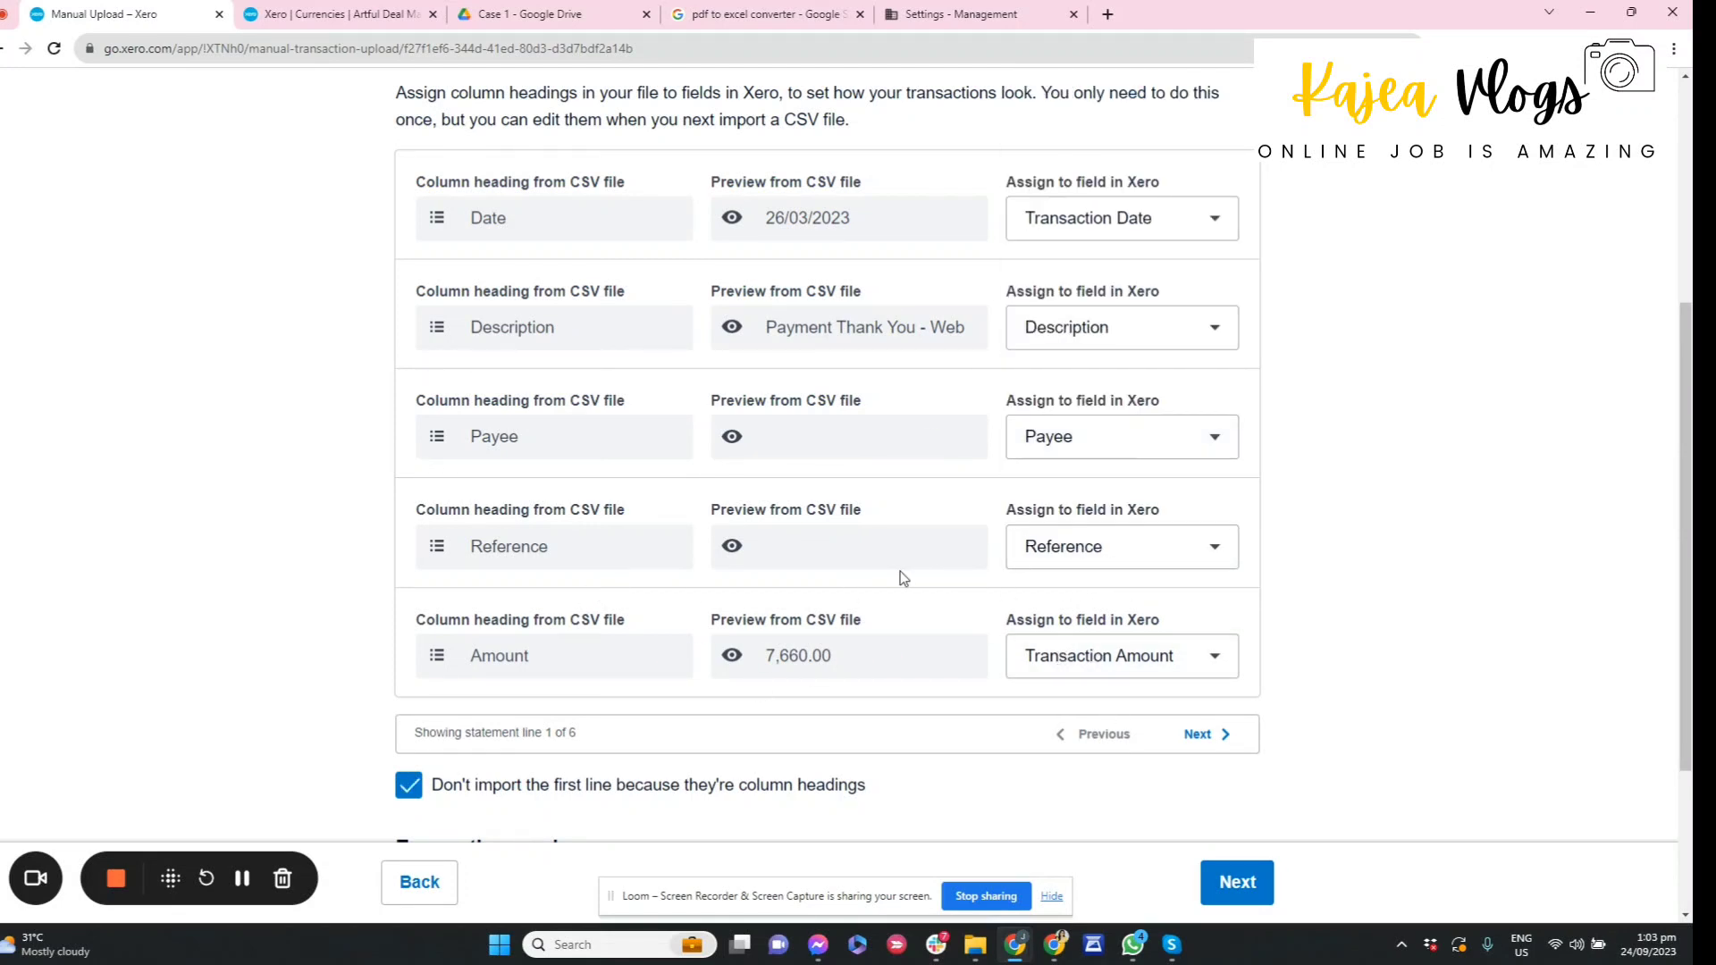
# Step: Check each statement line in the transaction preview through to the last one, and continue to the review stage
pyautogui.scroll(-2, 897, 583)
pyautogui.scroll(-1, 896, 641)
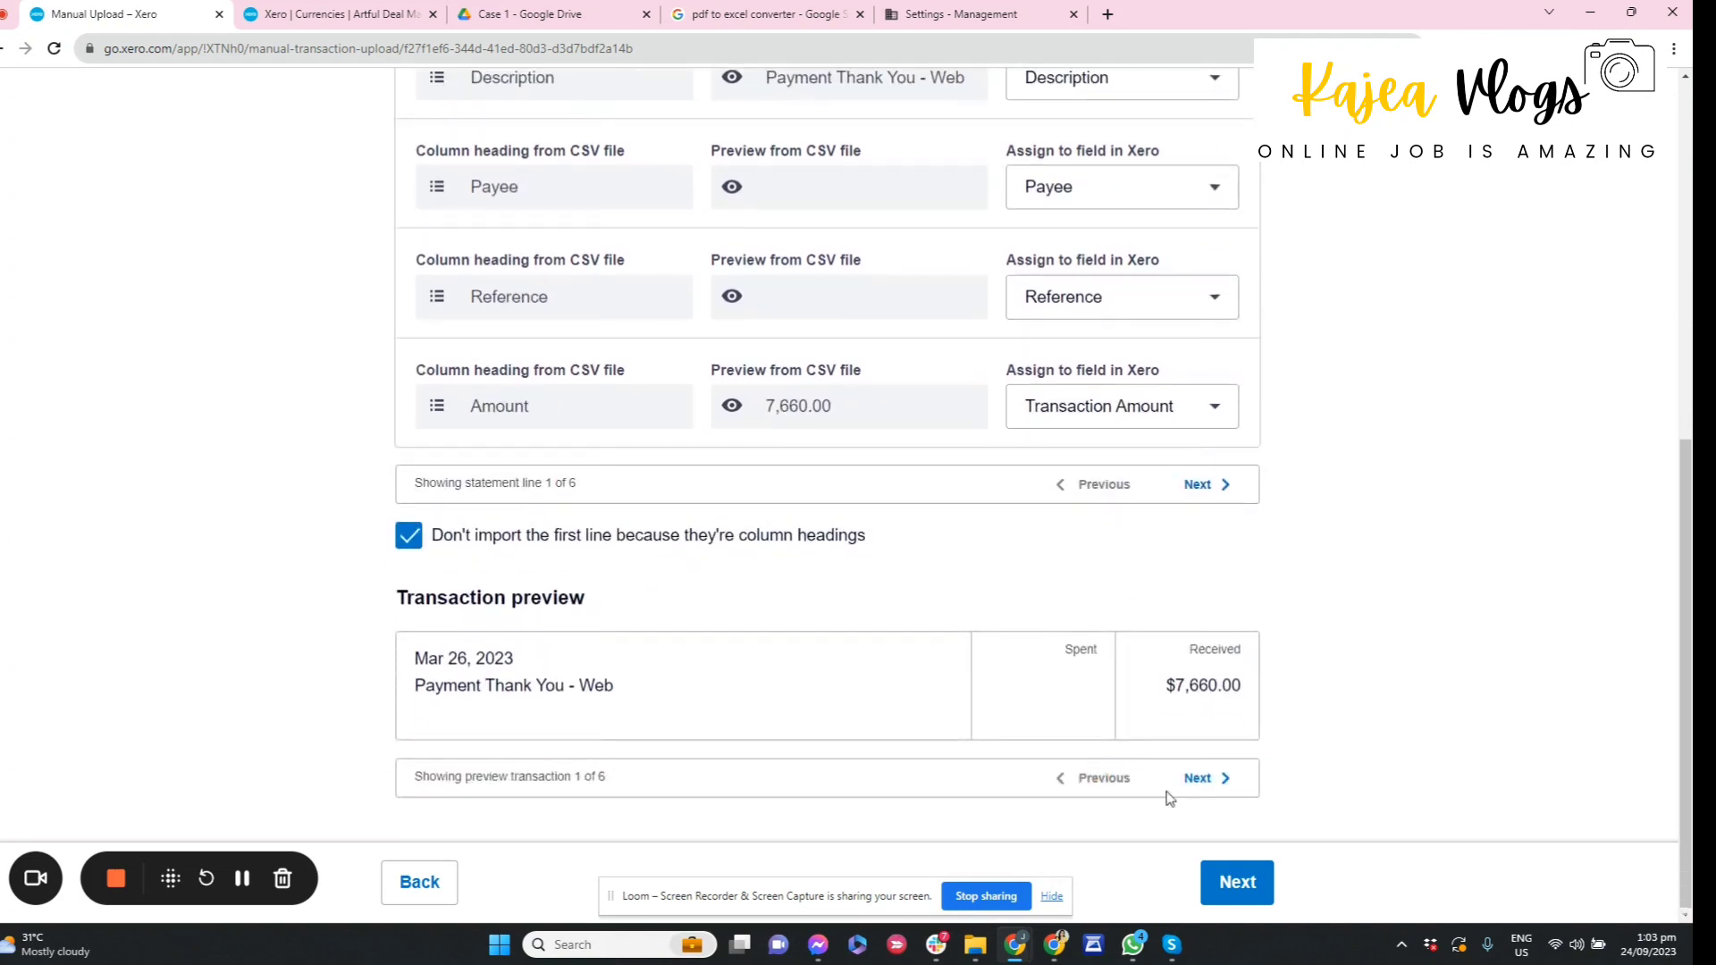
pyautogui.click(1203, 779)
pyautogui.click(1203, 778)
pyautogui.click(1204, 778)
pyautogui.click(1204, 779)
pyautogui.click(1204, 779)
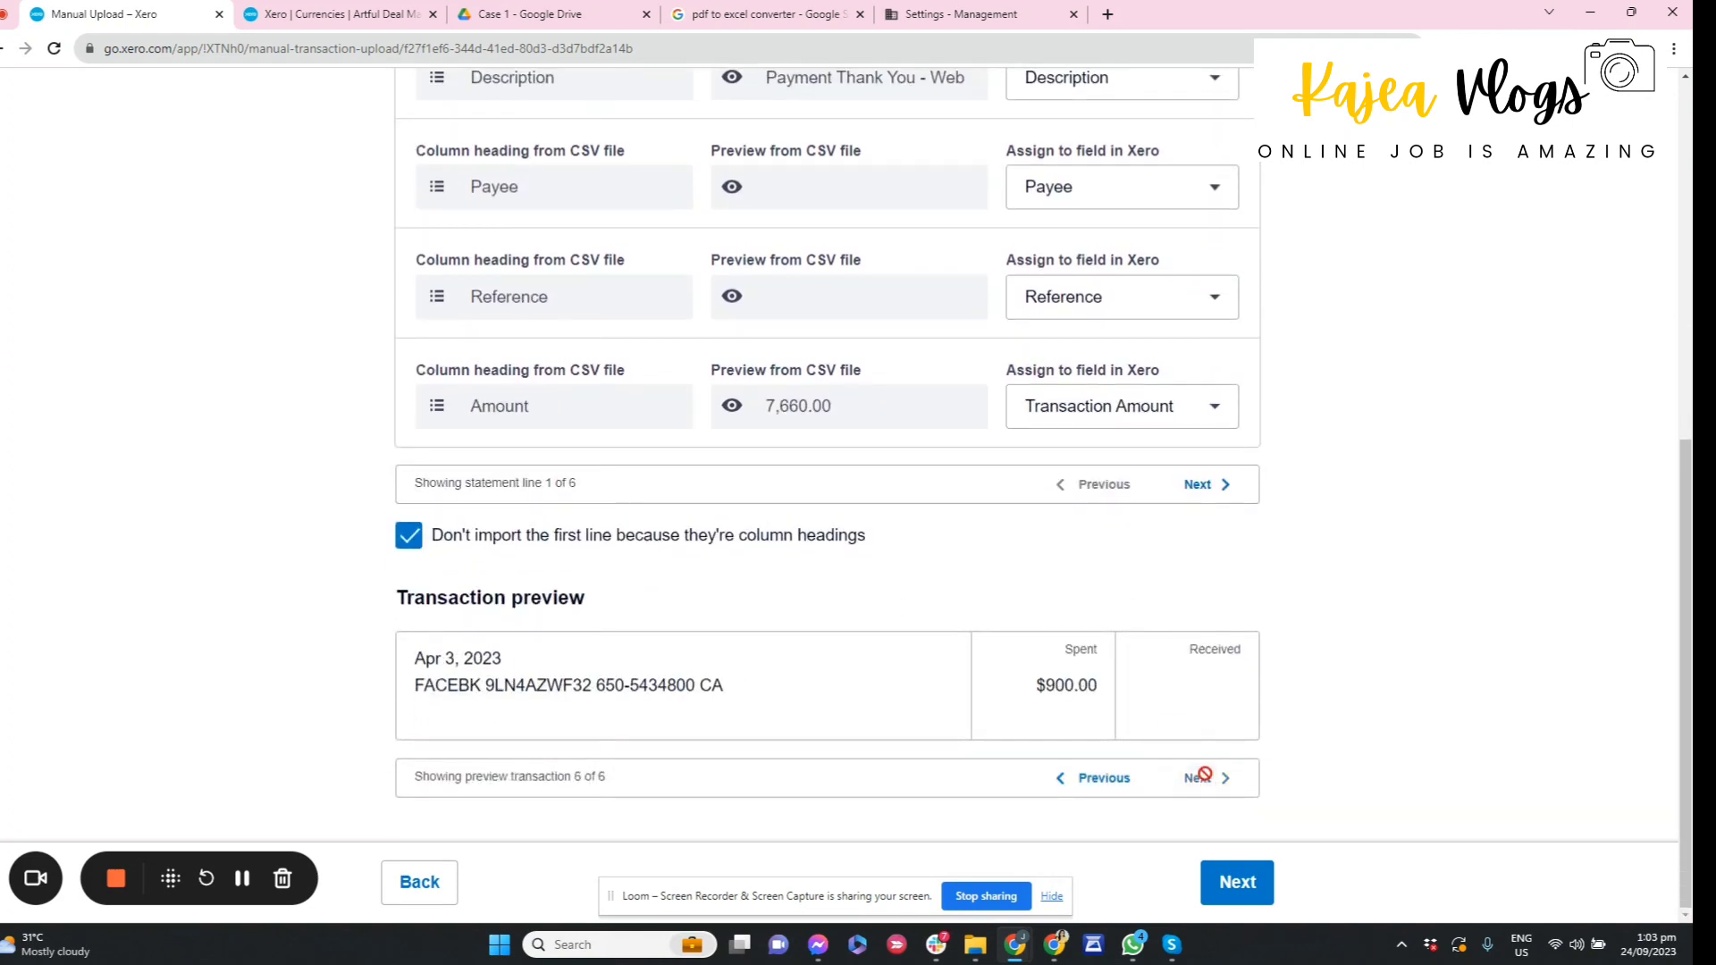
pyautogui.click(1228, 883)
# Step: Review the list of transactions ready to import and complete the import with all of them selected
pyautogui.scroll(2, 758, 578)
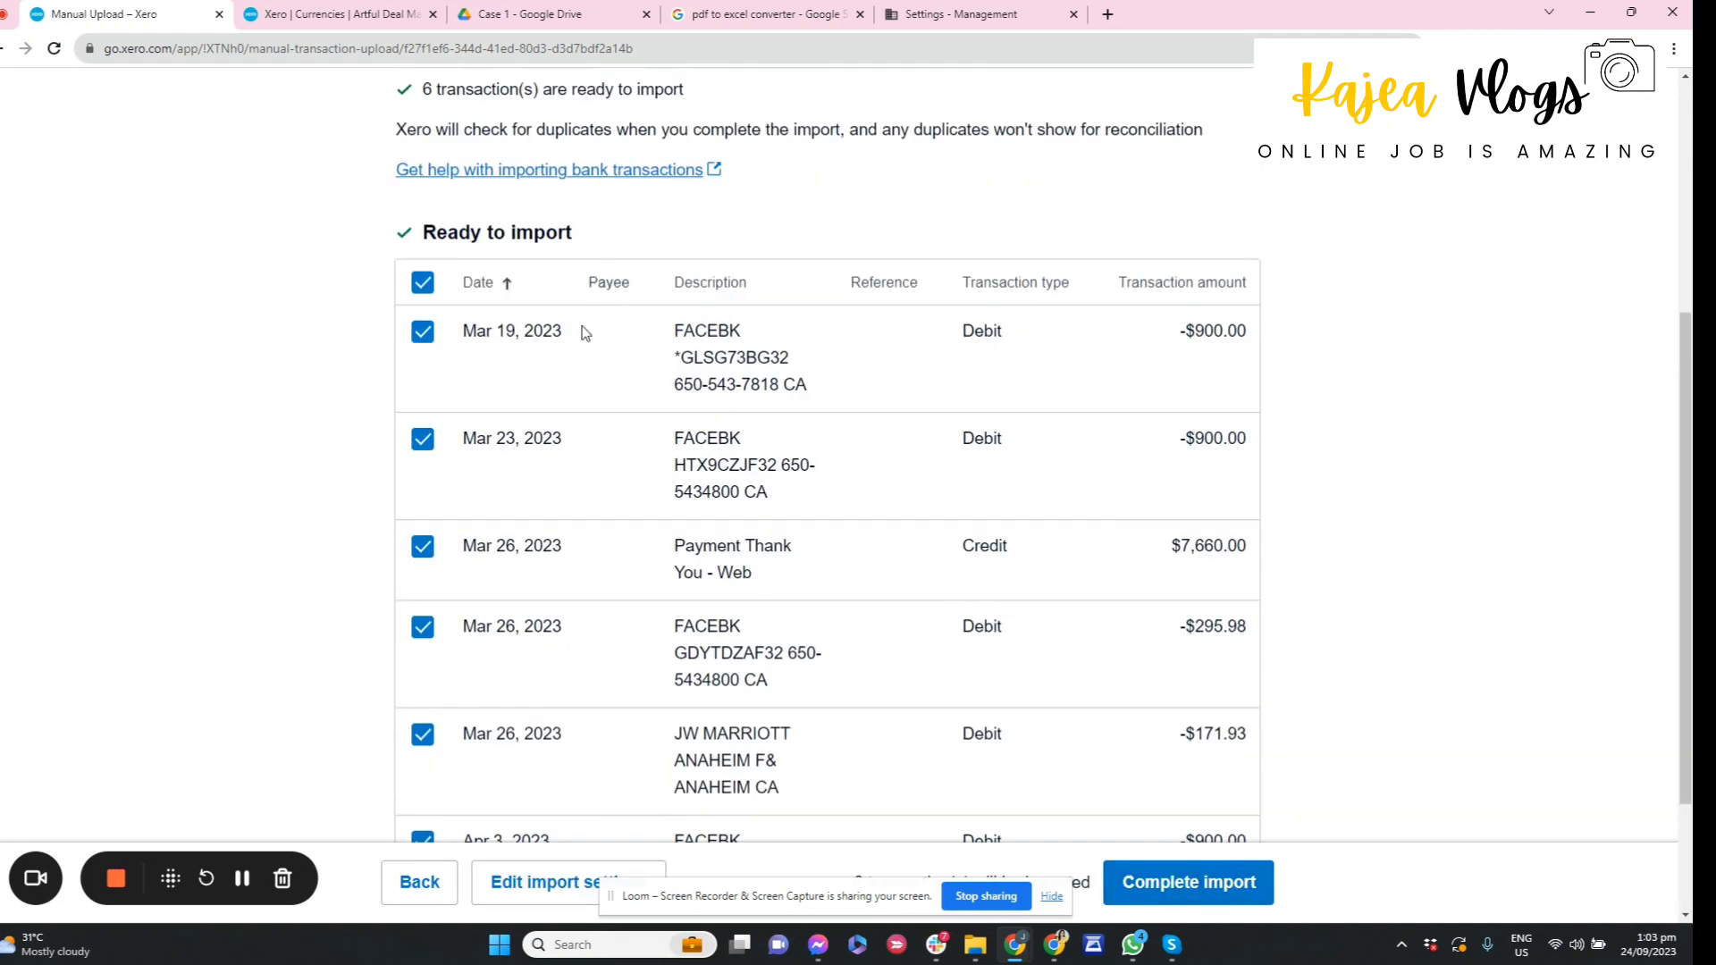
pyautogui.scroll(4, 586, 333)
pyautogui.scroll(-5, 816, 486)
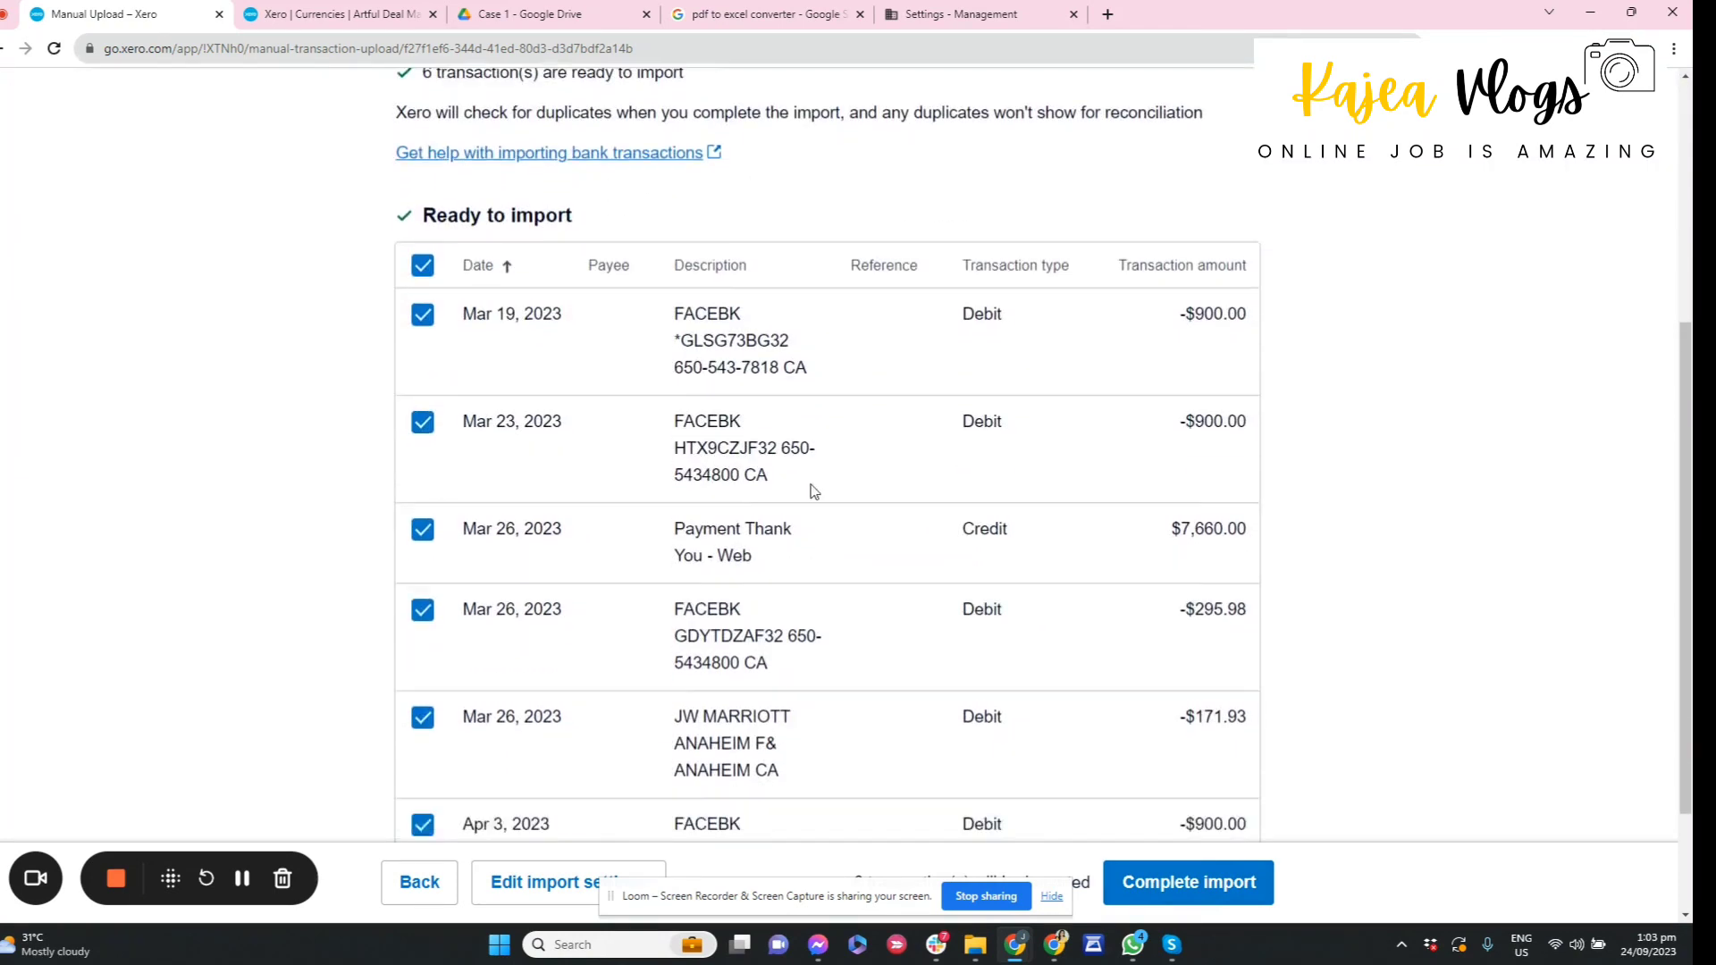
pyautogui.scroll(-2, 814, 490)
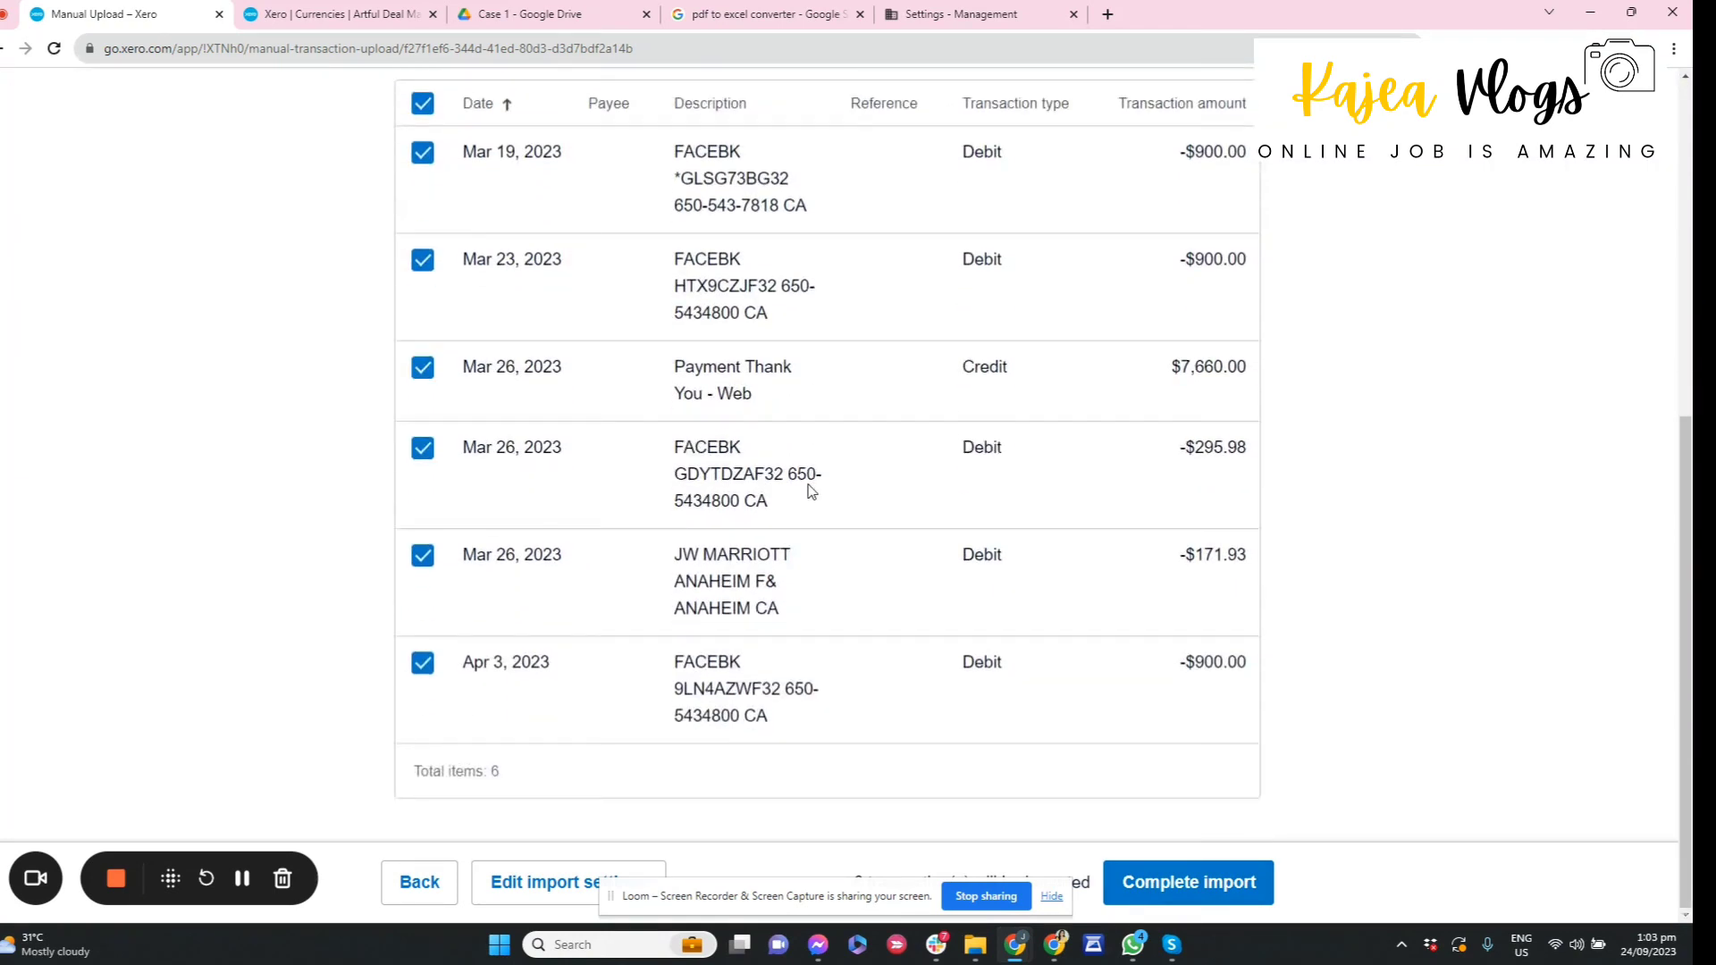
pyautogui.click(1206, 897)
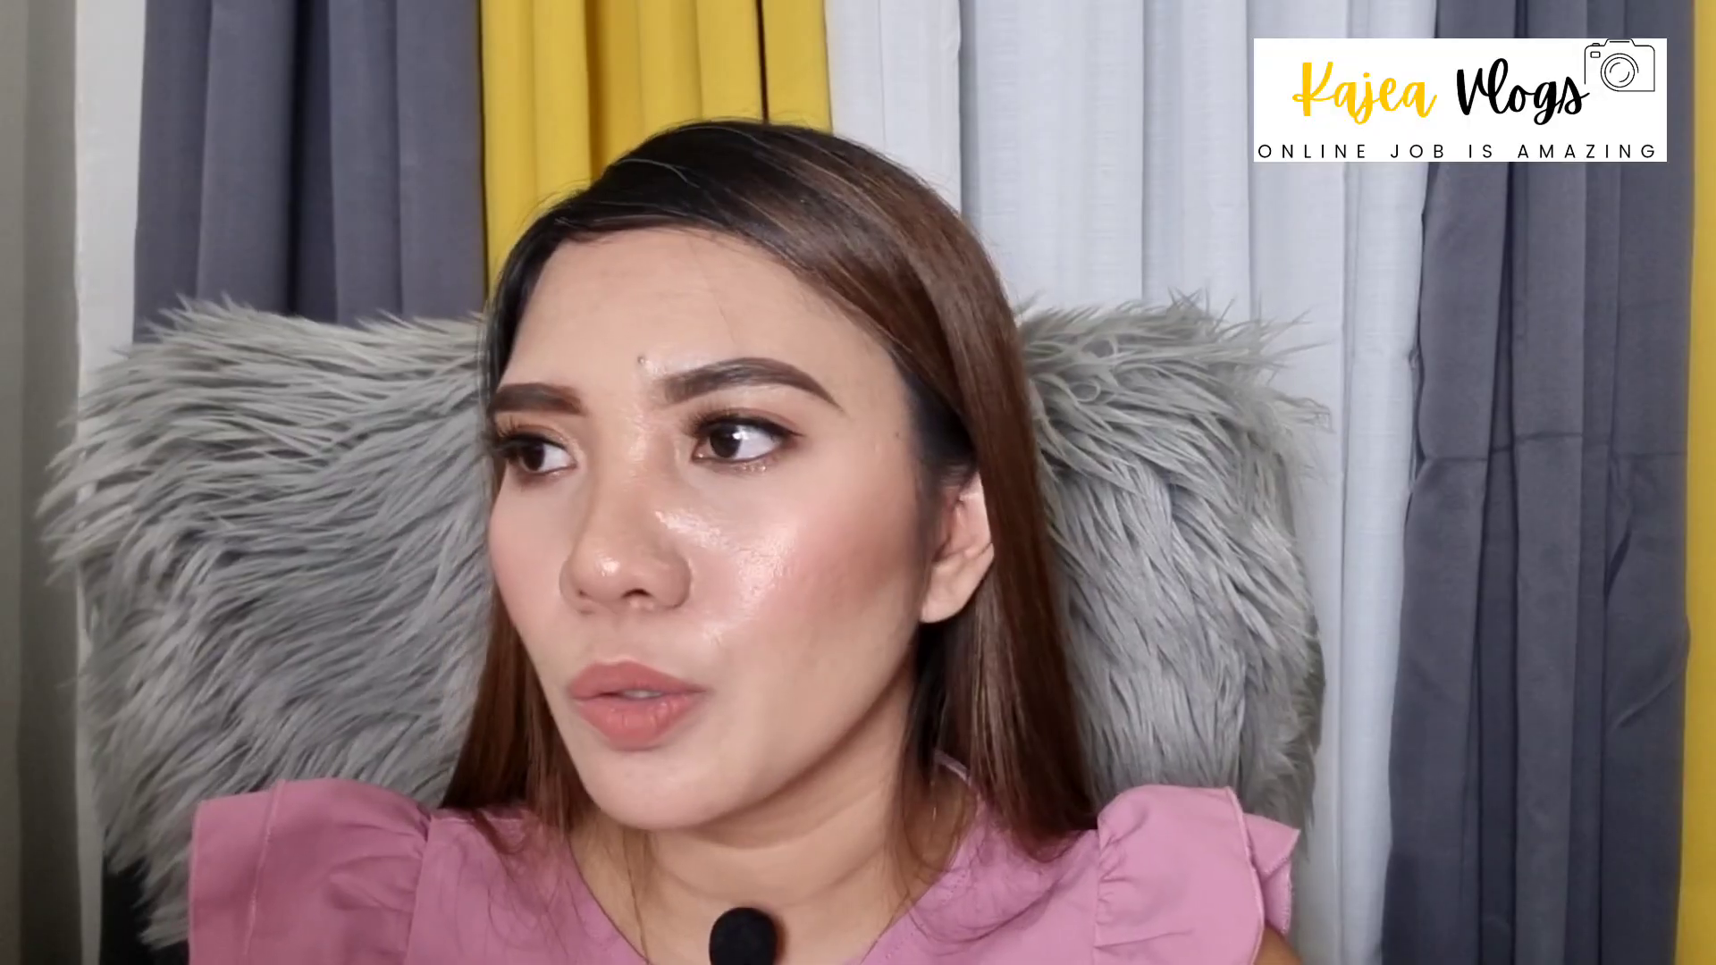